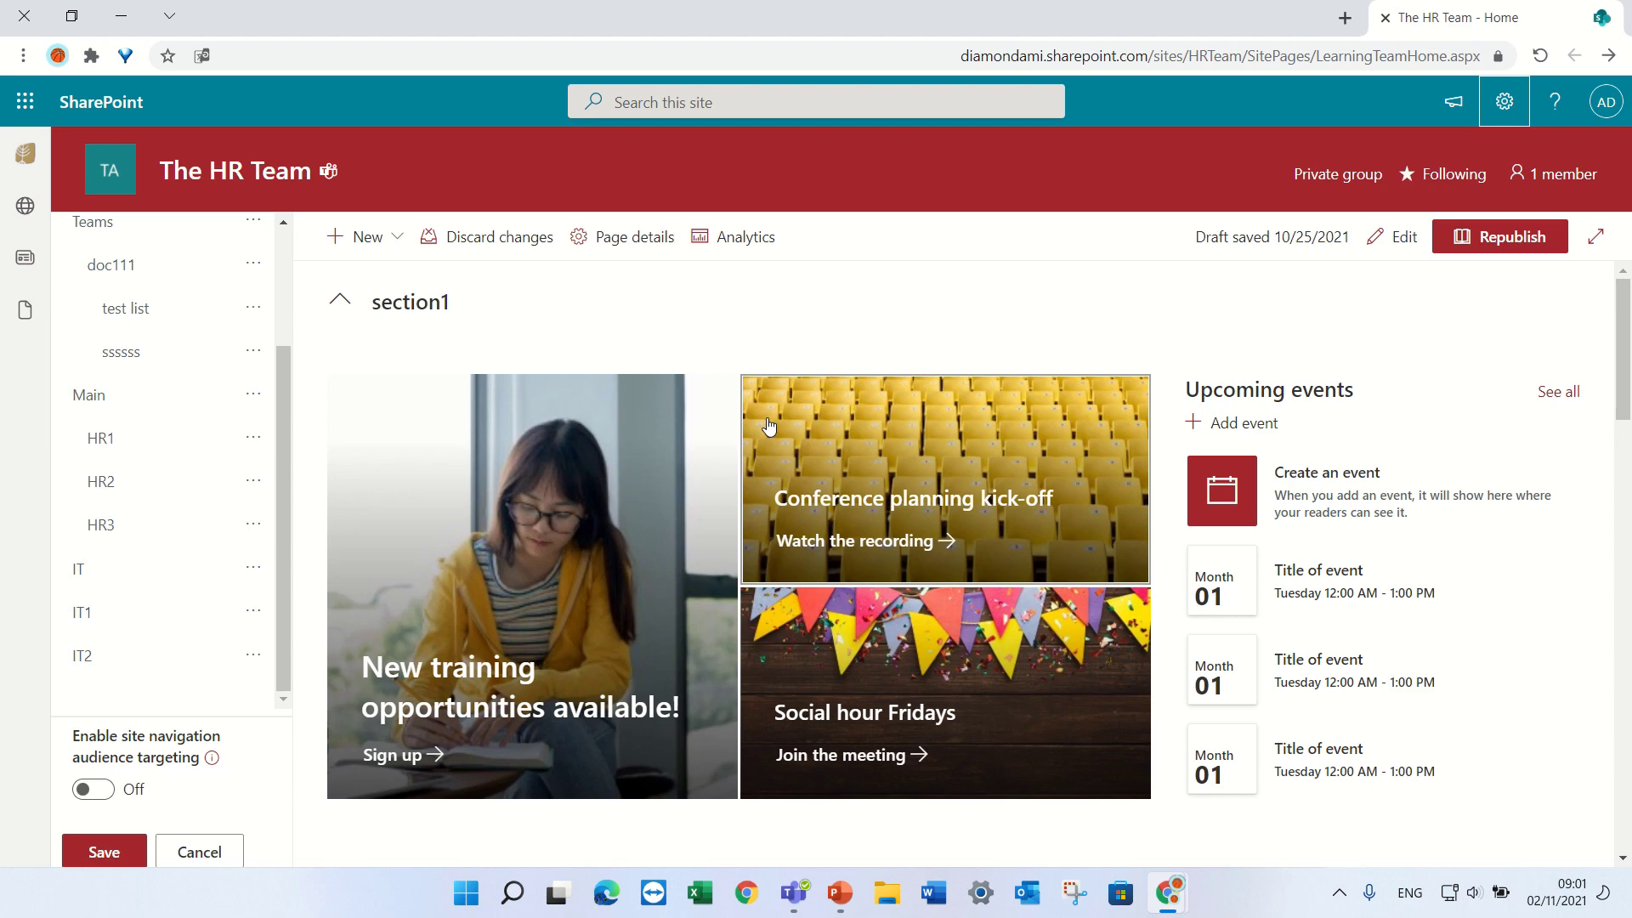
Step: Save the navigation edits, then expand and collapse Main, Teams and doc111 to check HR1–HR3 and doc111's sub-links
{"action": "left_click", "coordinate": [103, 852]}
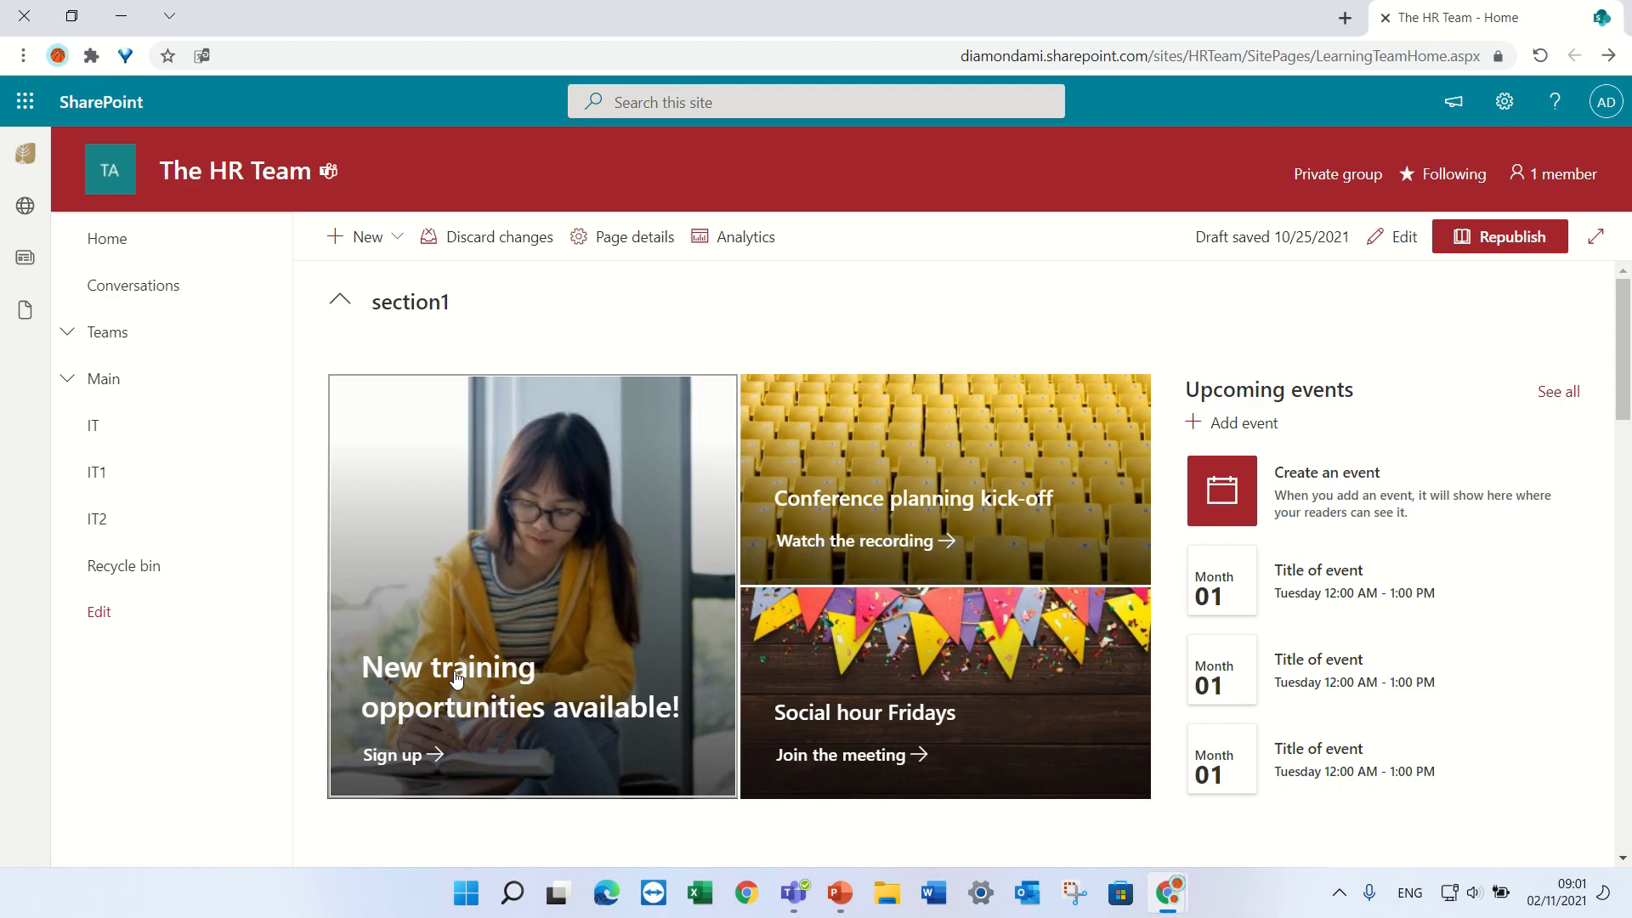
{"action": "left_click", "coordinate": [66, 381]}
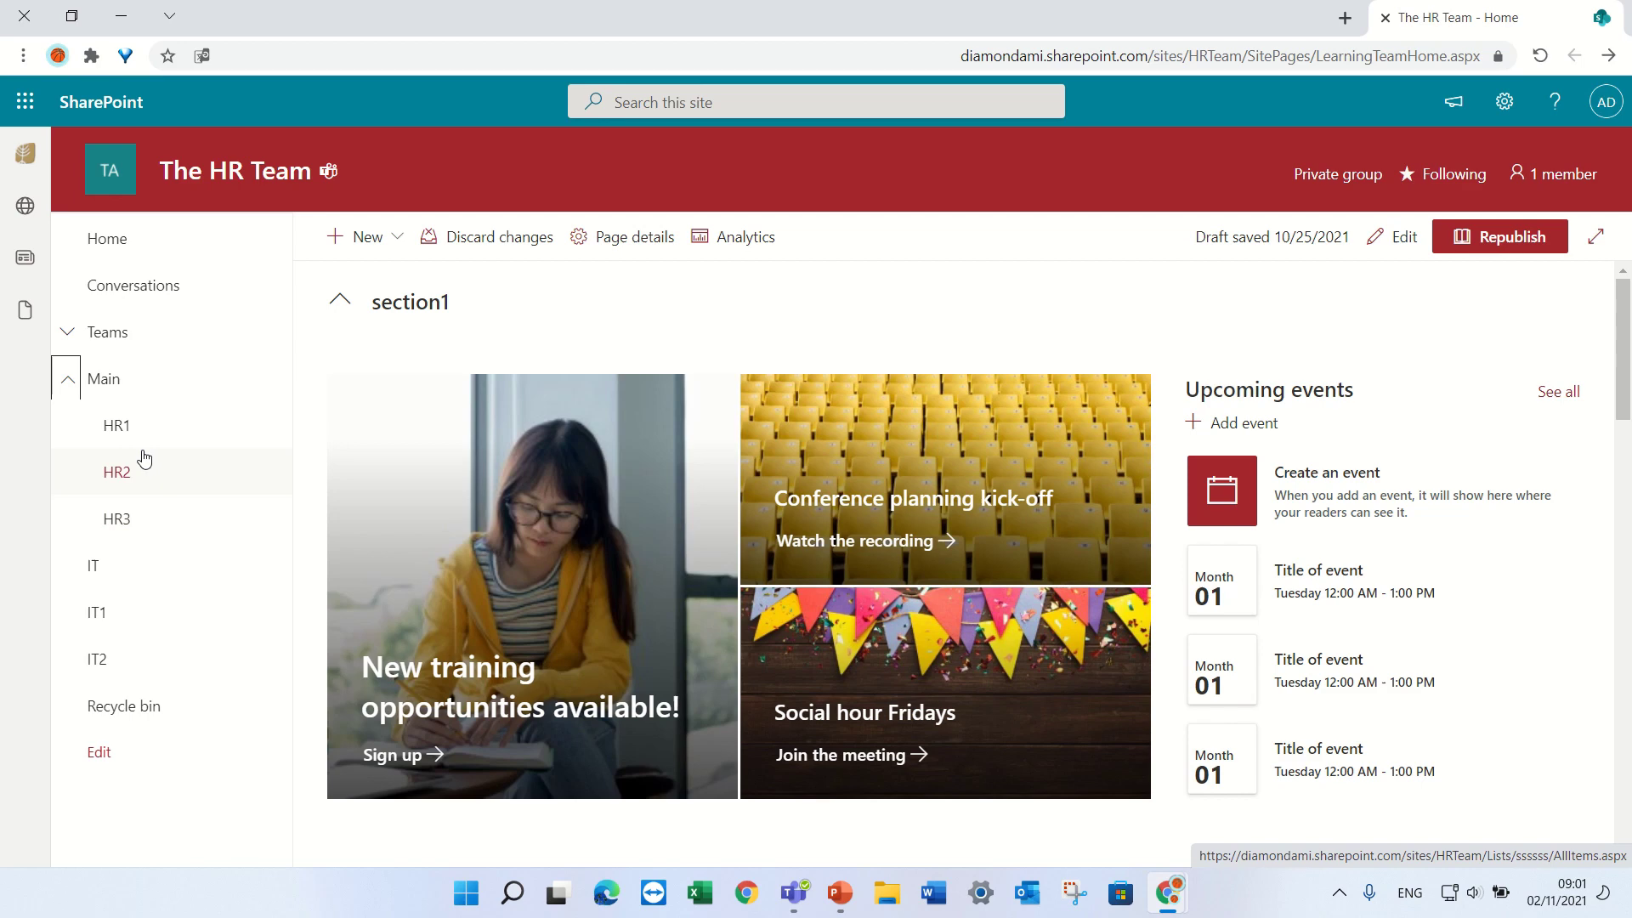
{"action": "left_click", "coordinate": [68, 333]}
{"action": "left_click", "coordinate": [82, 382]}
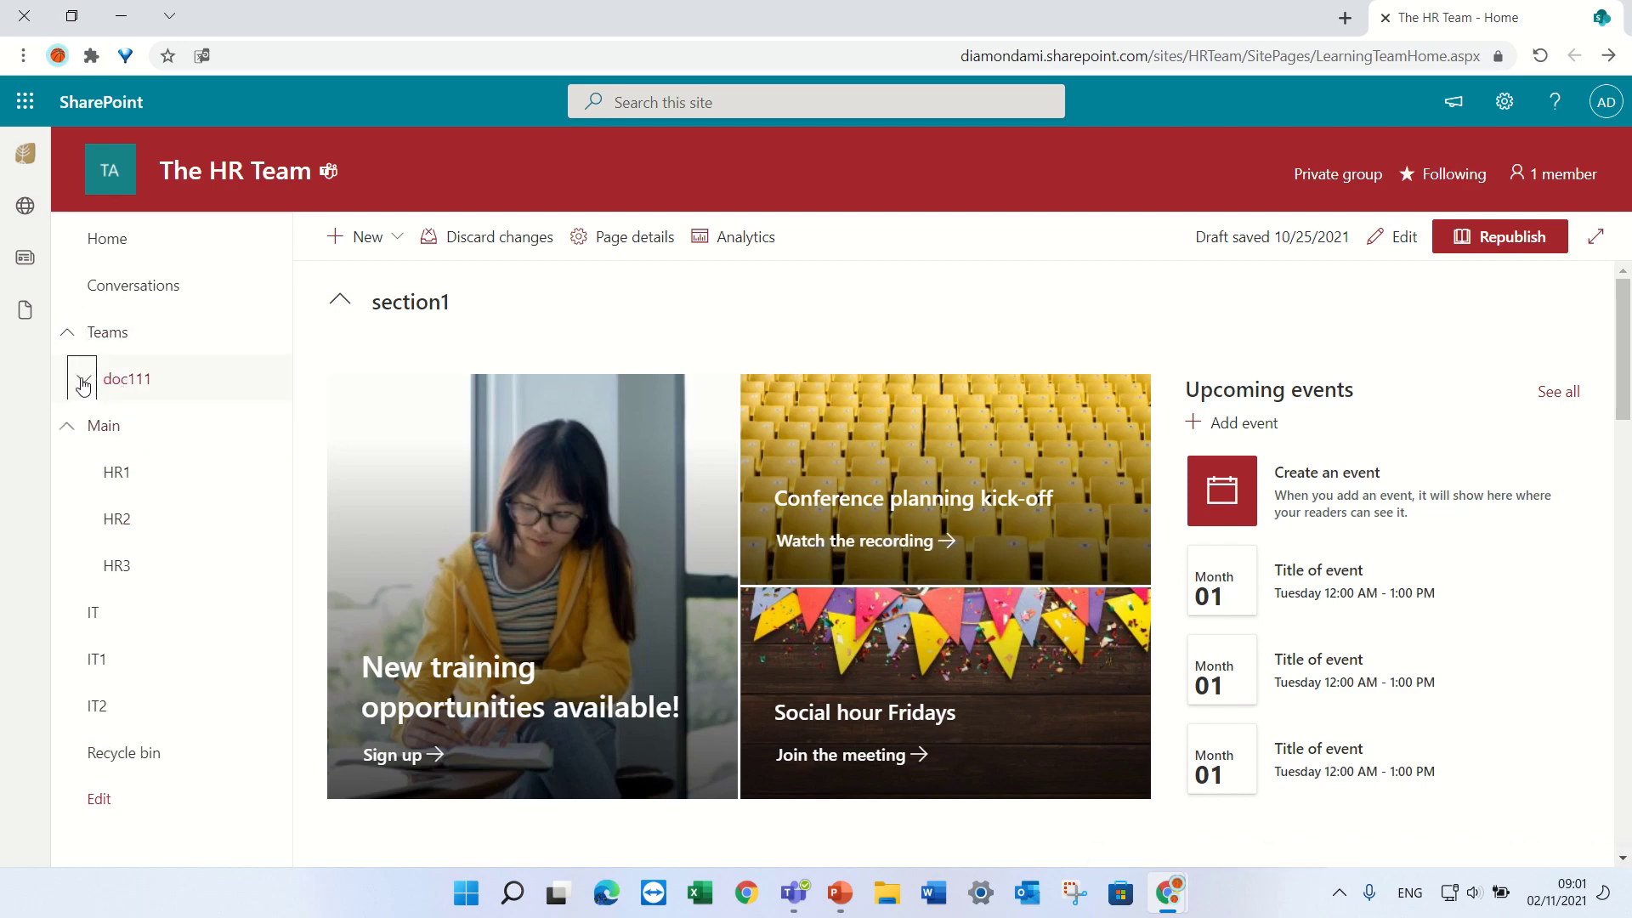
{"action": "left_click", "coordinate": [82, 383]}
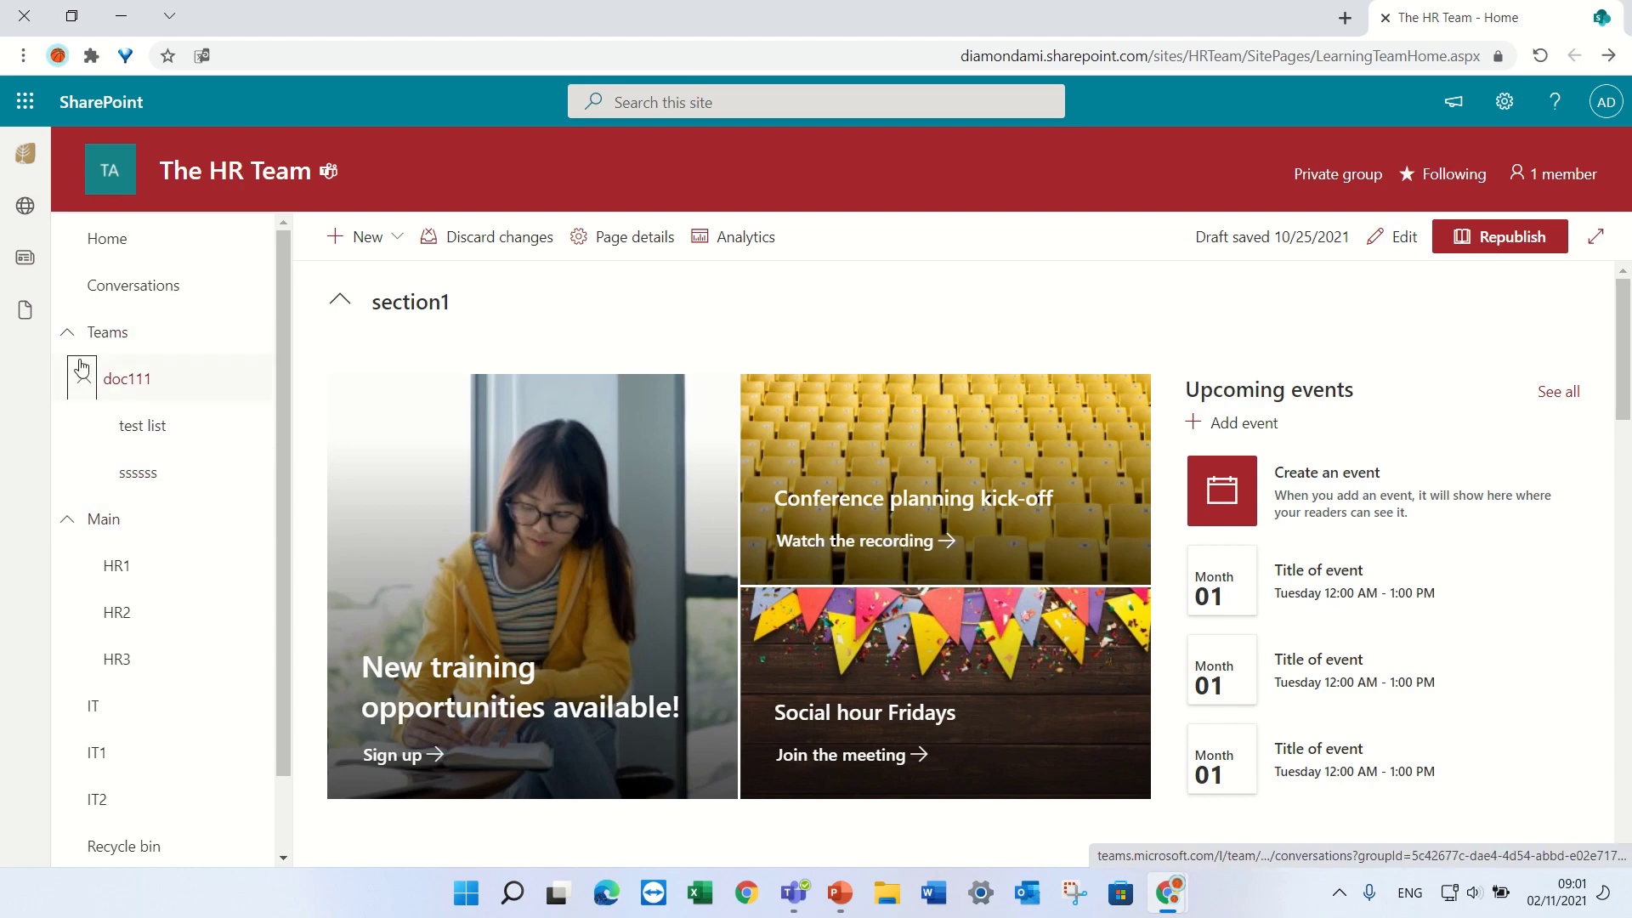
{"action": "left_click", "coordinate": [68, 332]}
{"action": "left_click", "coordinate": [68, 379]}
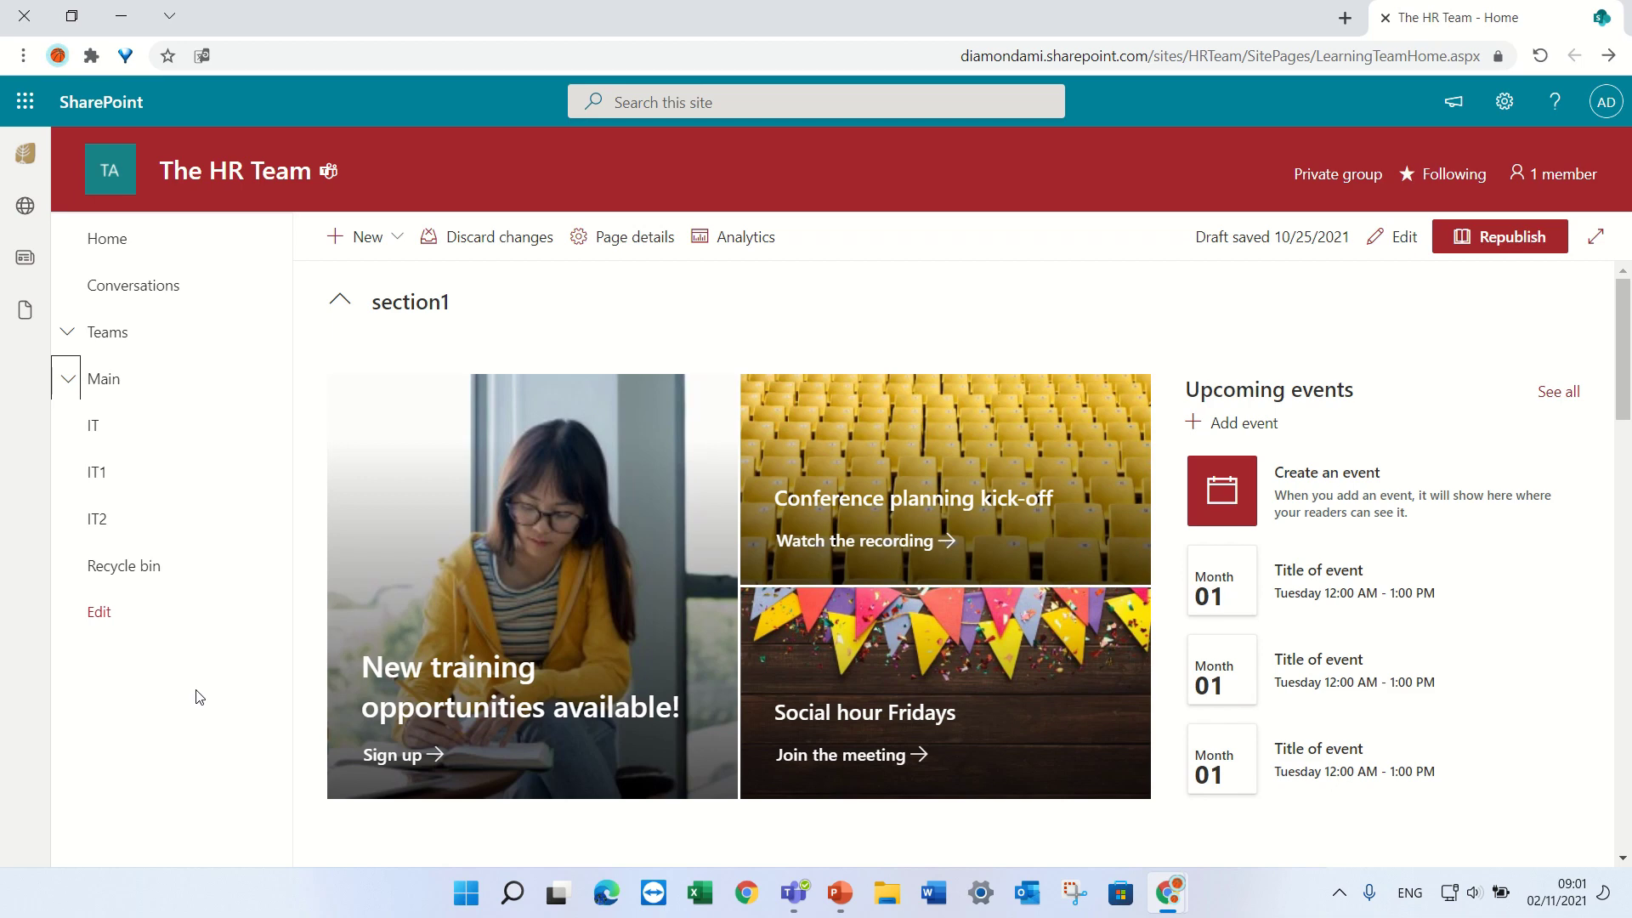
Step: In Change the look > Navigation, keep navigation visible, choose Horizontal orientation and Cascading menu style, and save
{"action": "left_click", "coordinate": [1506, 109]}
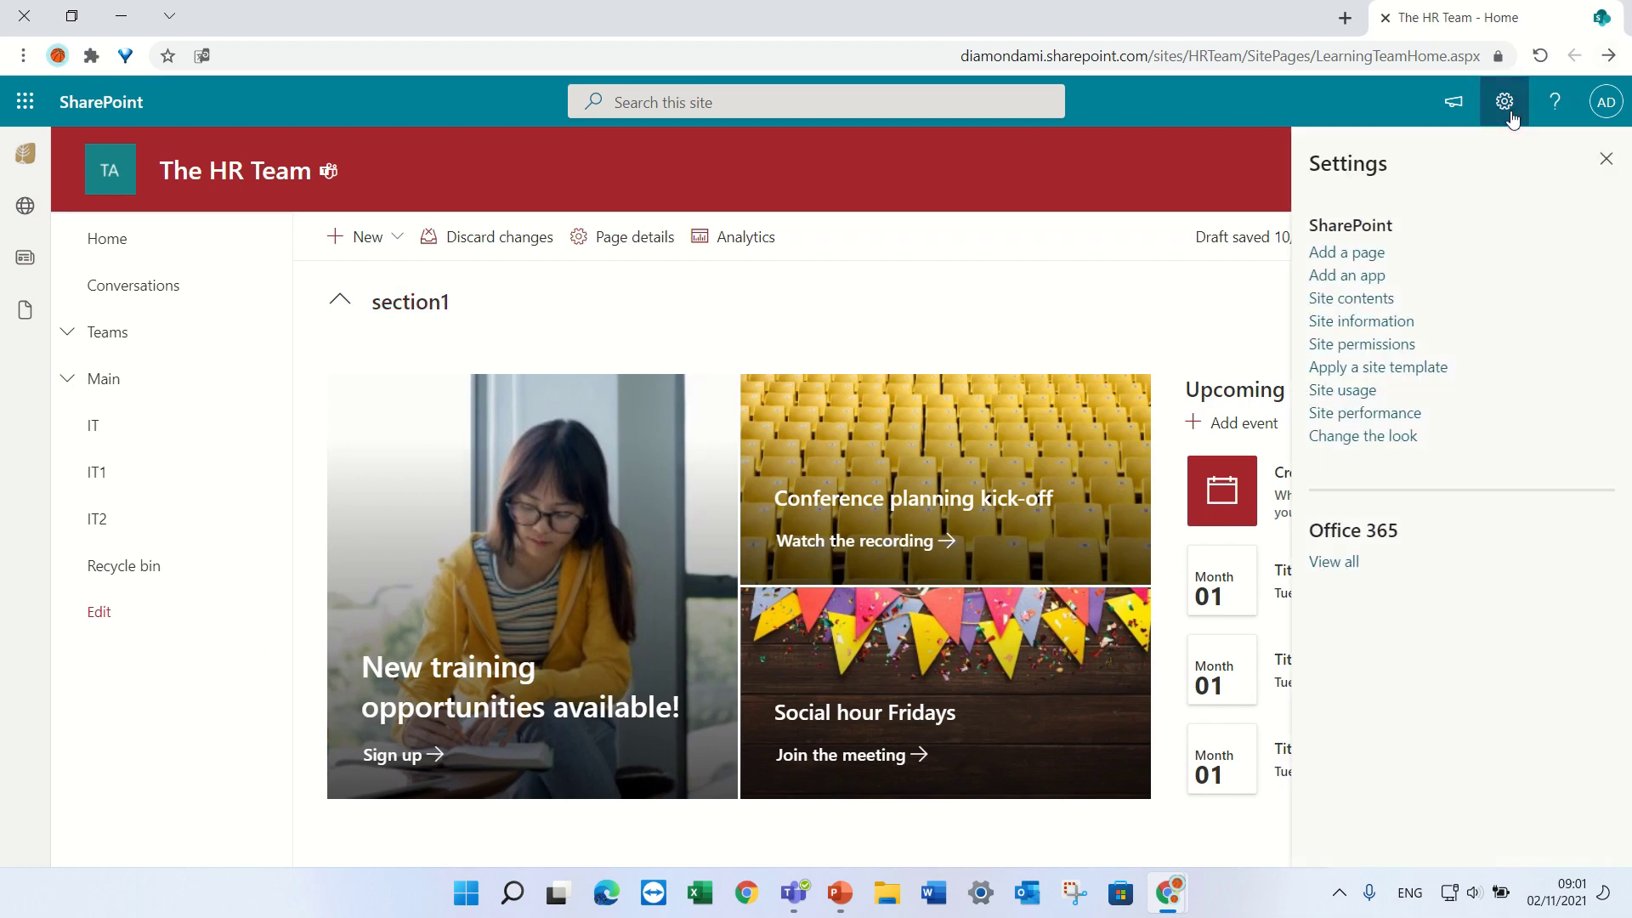
{"action": "left_click", "coordinate": [1372, 442]}
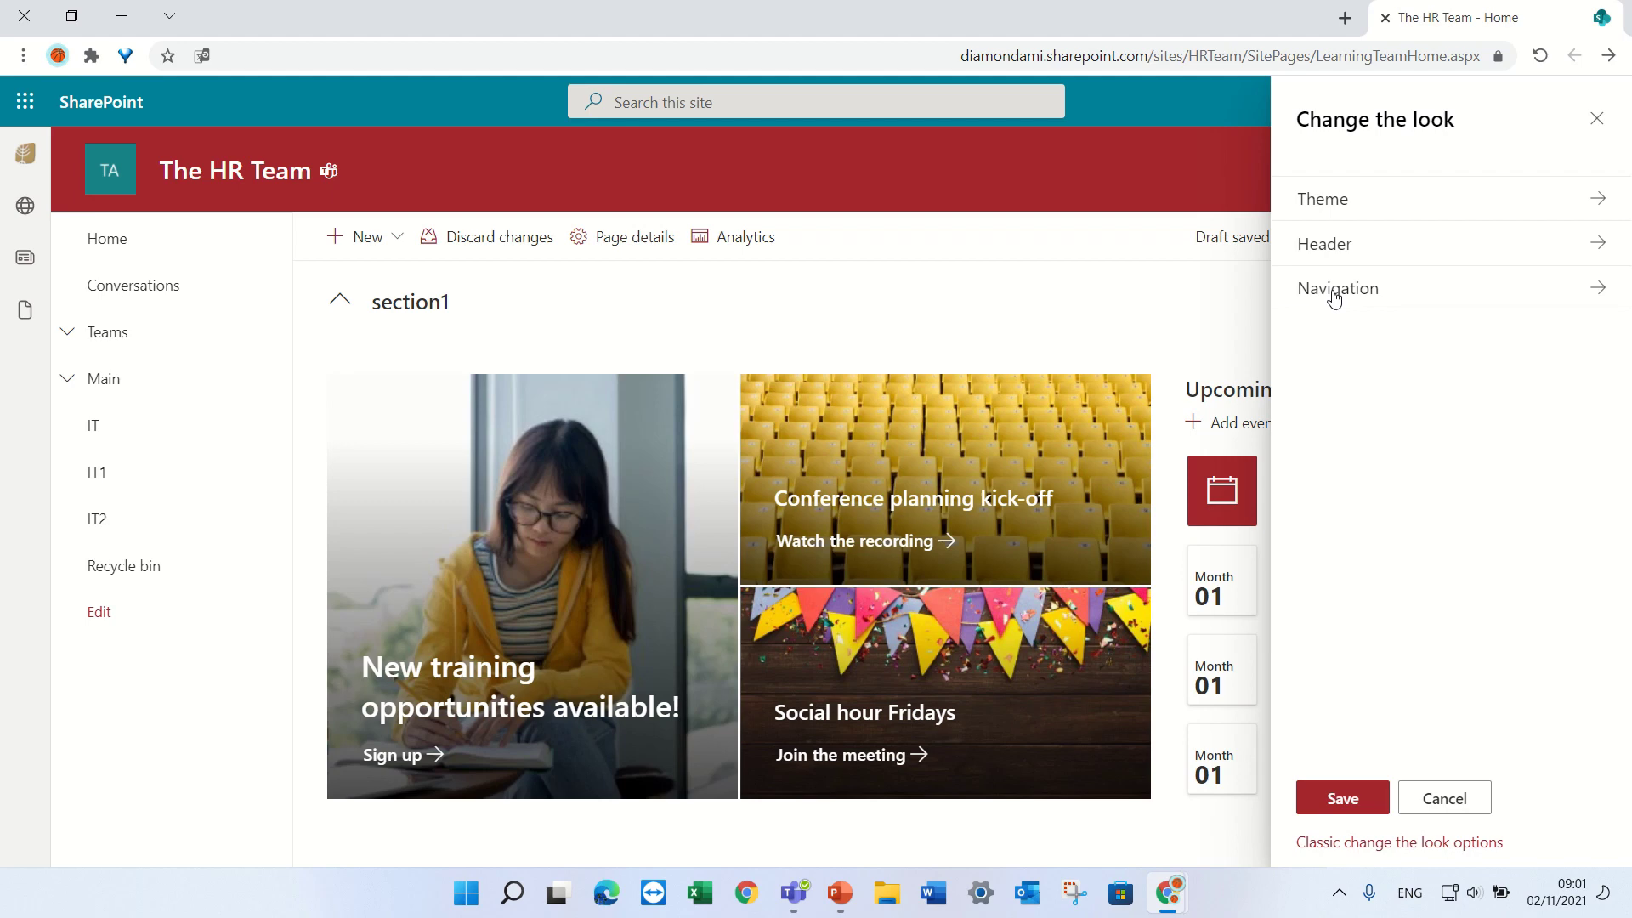
{"action": "left_click", "coordinate": [1334, 289]}
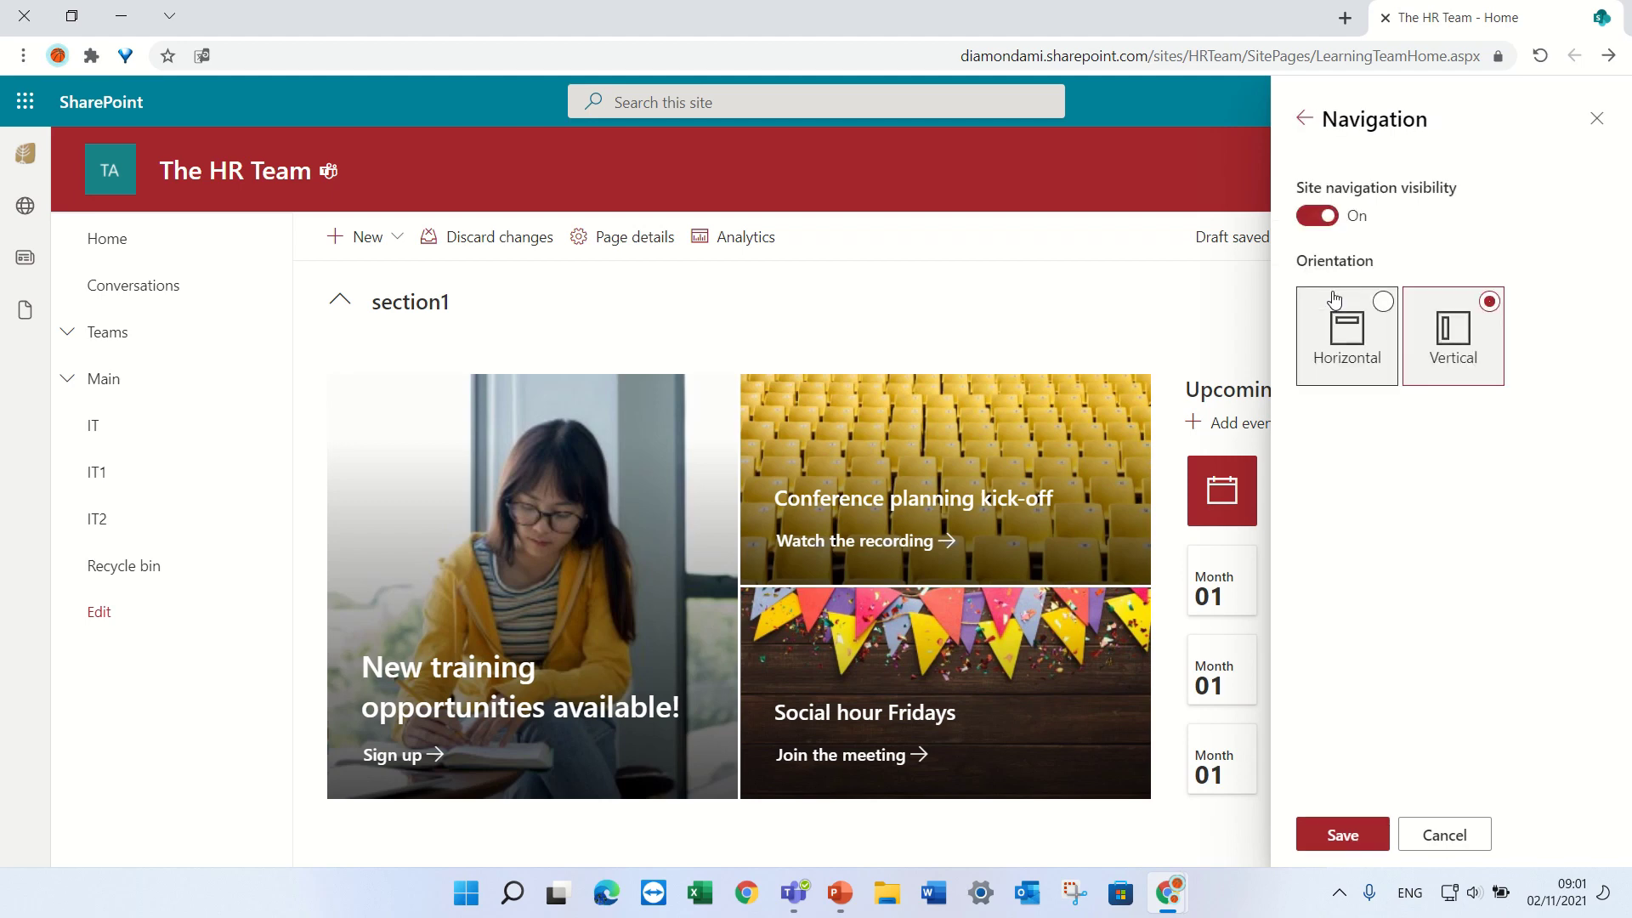
{"action": "left_click", "coordinate": [1319, 216]}
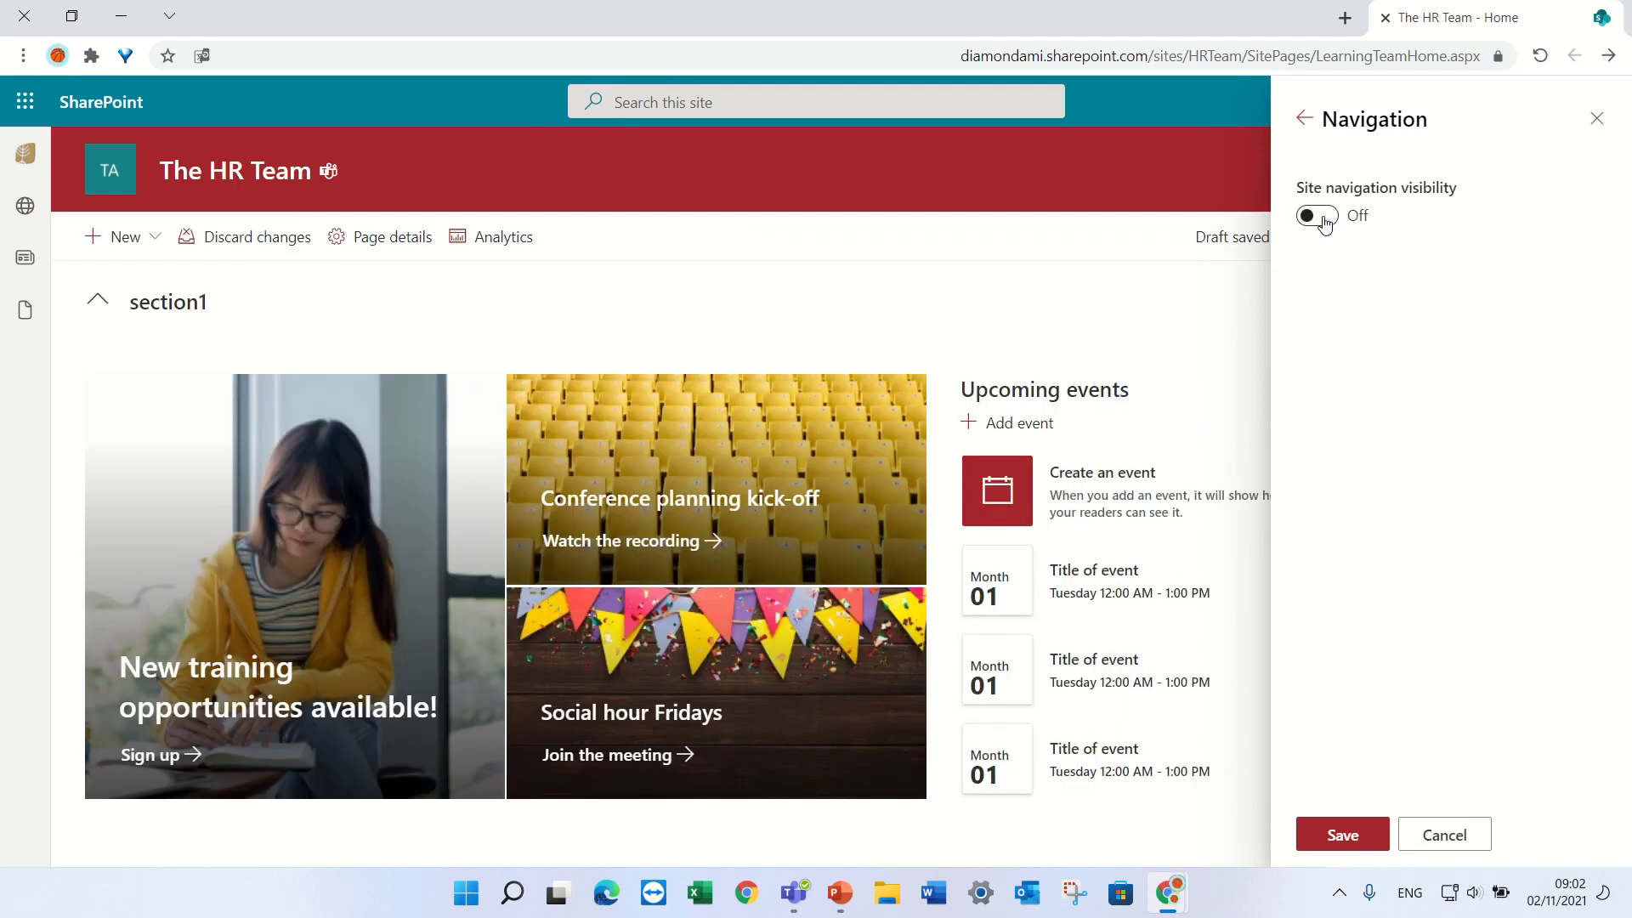
{"action": "left_click", "coordinate": [1320, 216]}
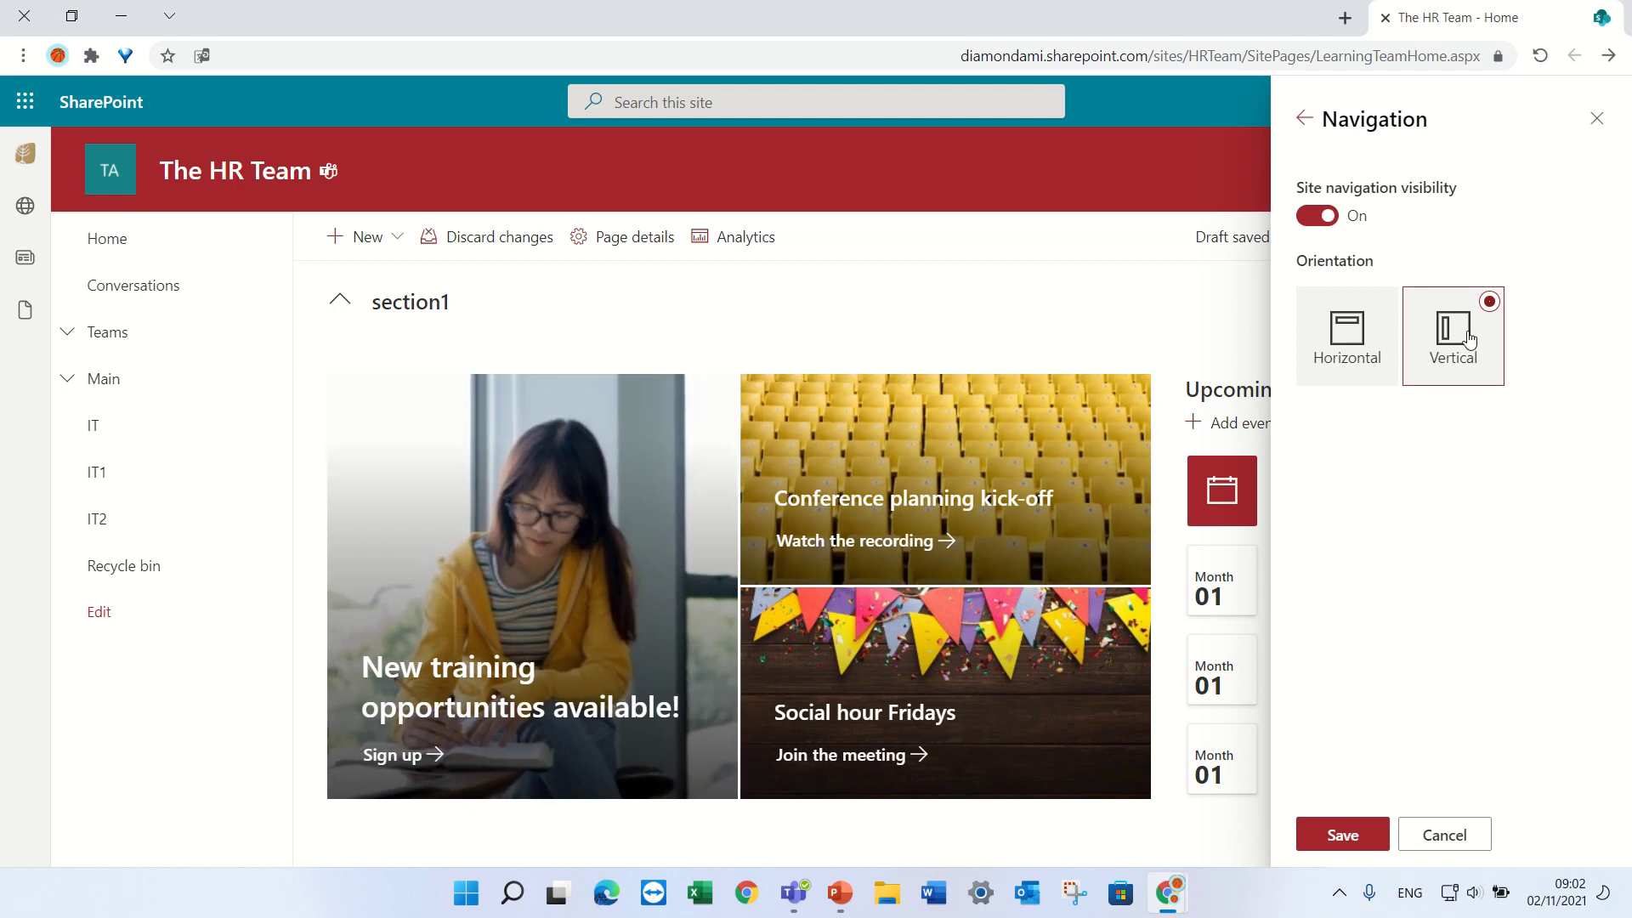
{"action": "left_click", "coordinate": [1359, 332]}
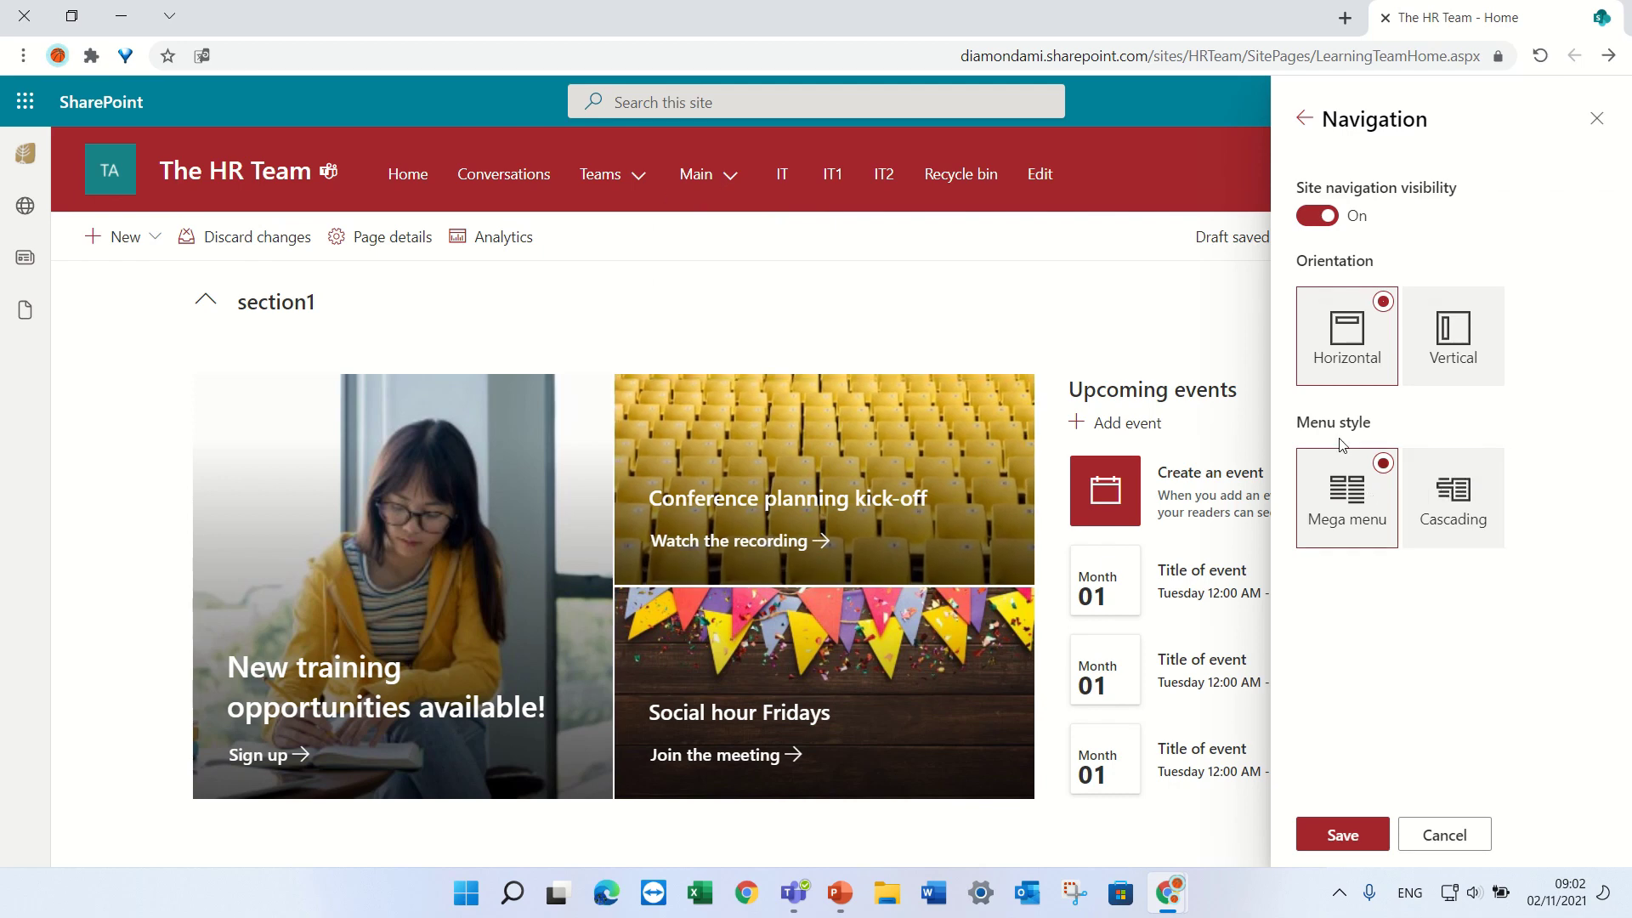
{"action": "left_click", "coordinate": [1492, 470]}
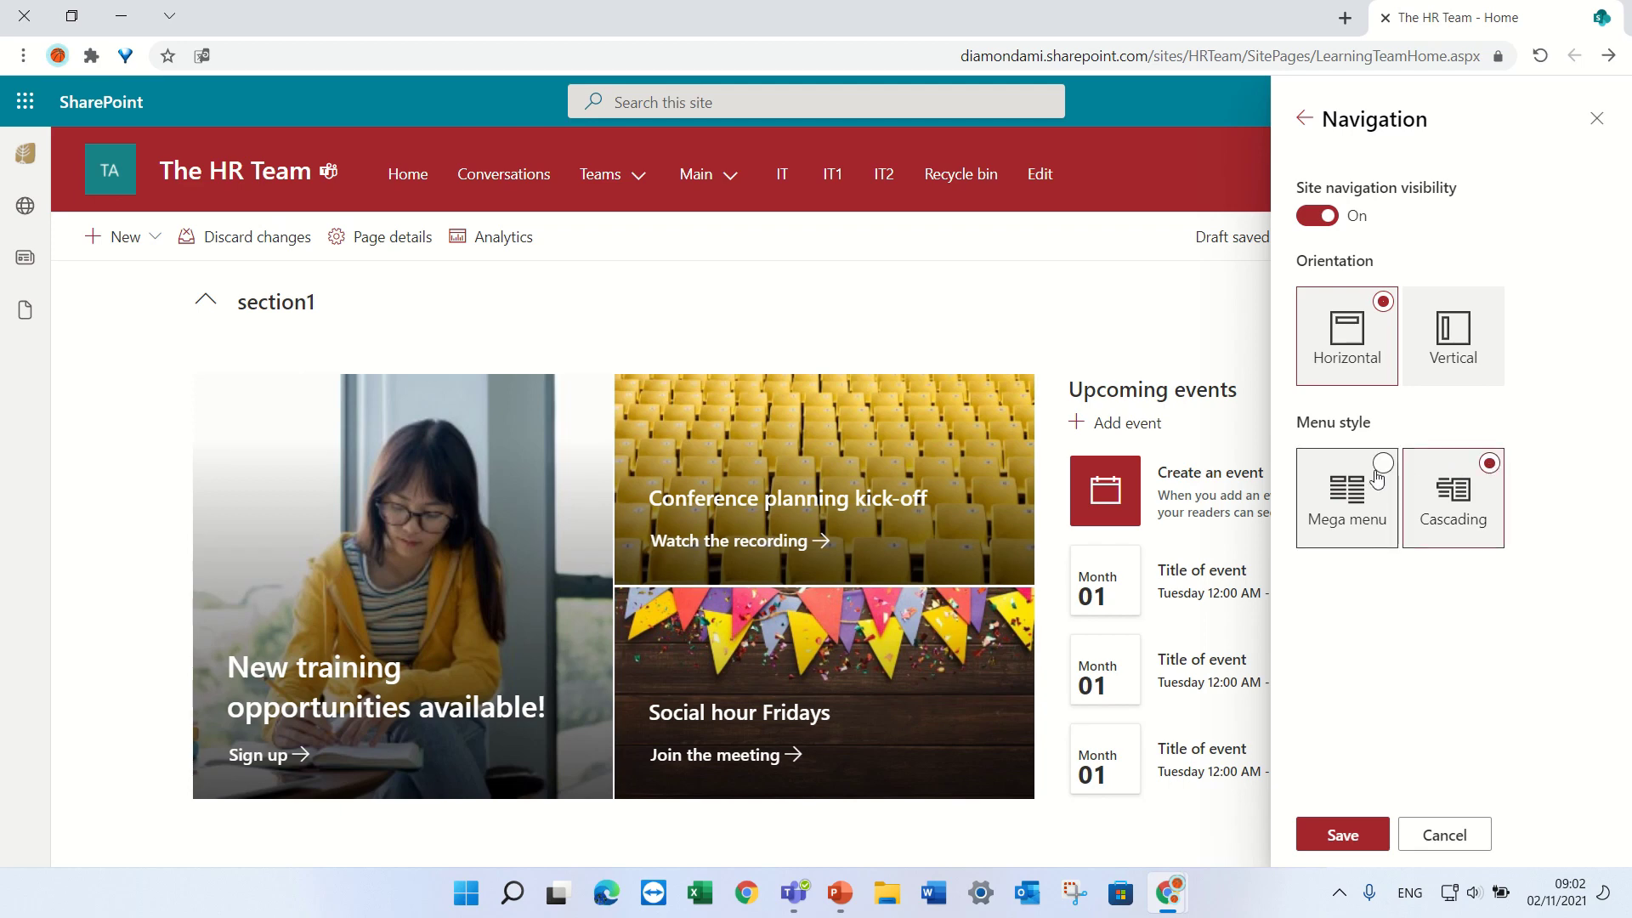
{"action": "left_click", "coordinate": [1341, 835]}
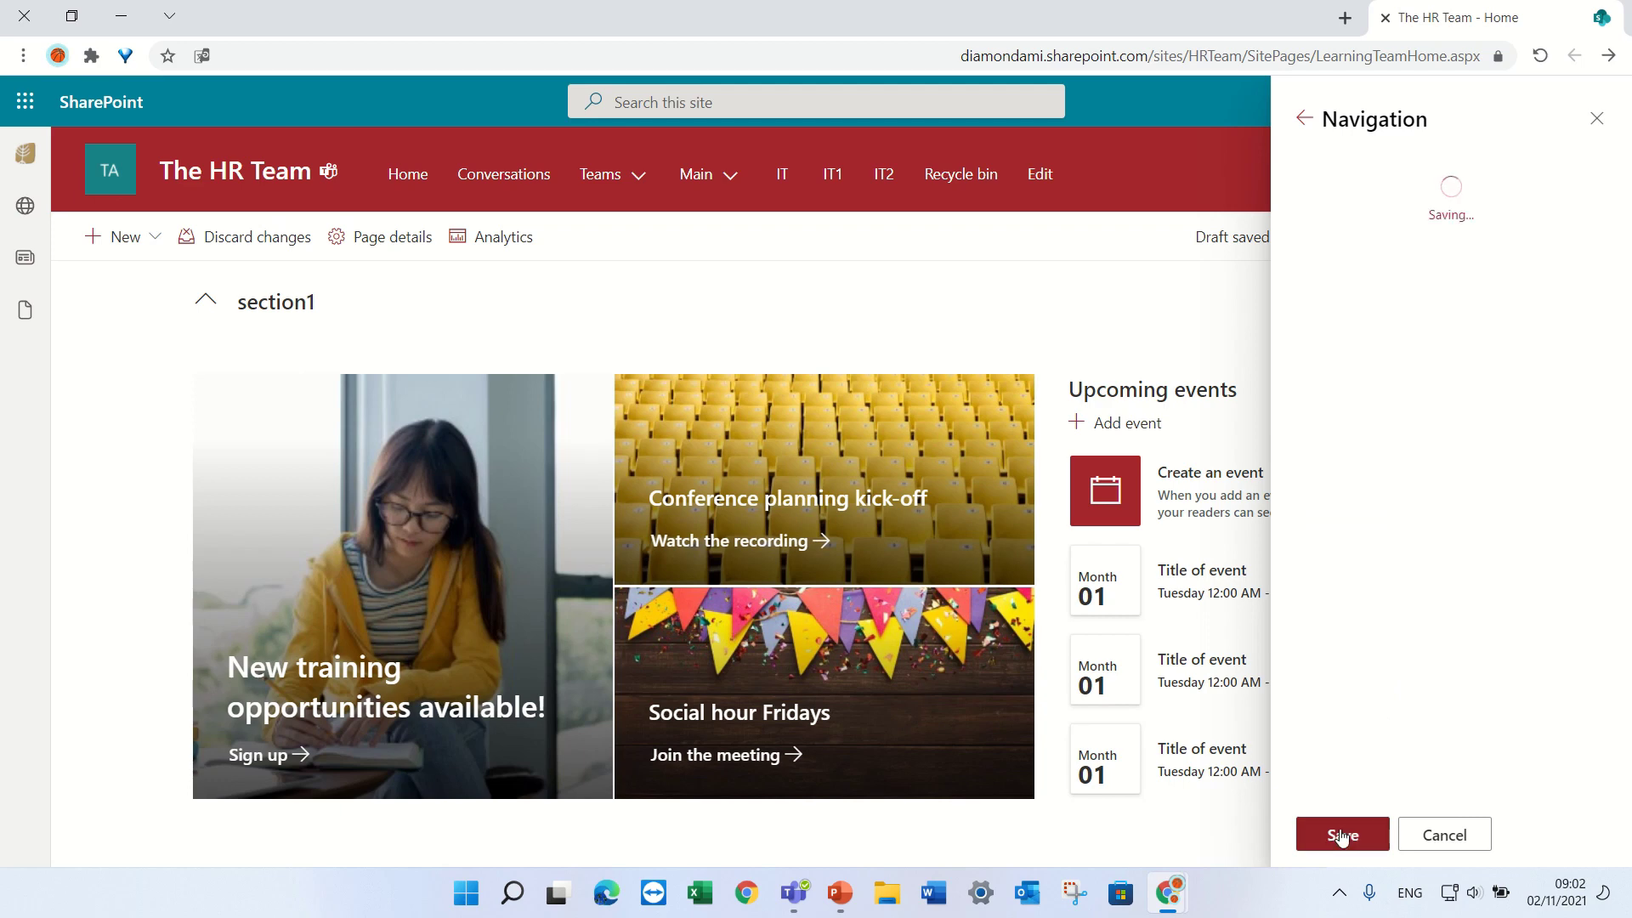
Step: Preview the Main and Teams dropdowns, including doc111's submenu
{"action": "left_click", "coordinate": [723, 176]}
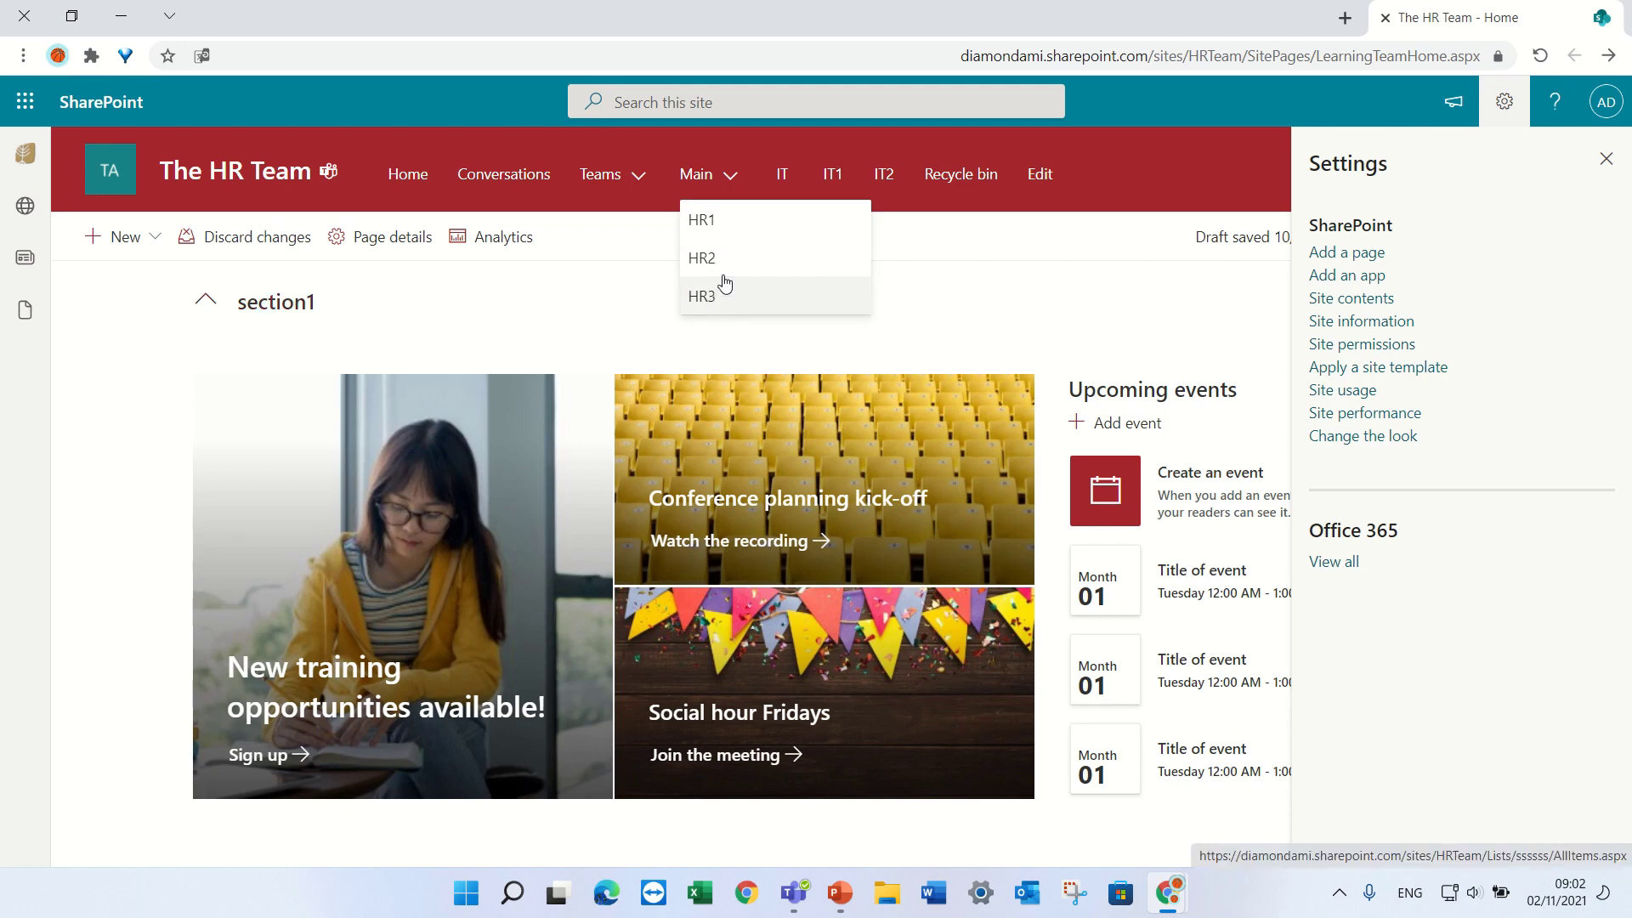
{"action": "left_click", "coordinate": [636, 177]}
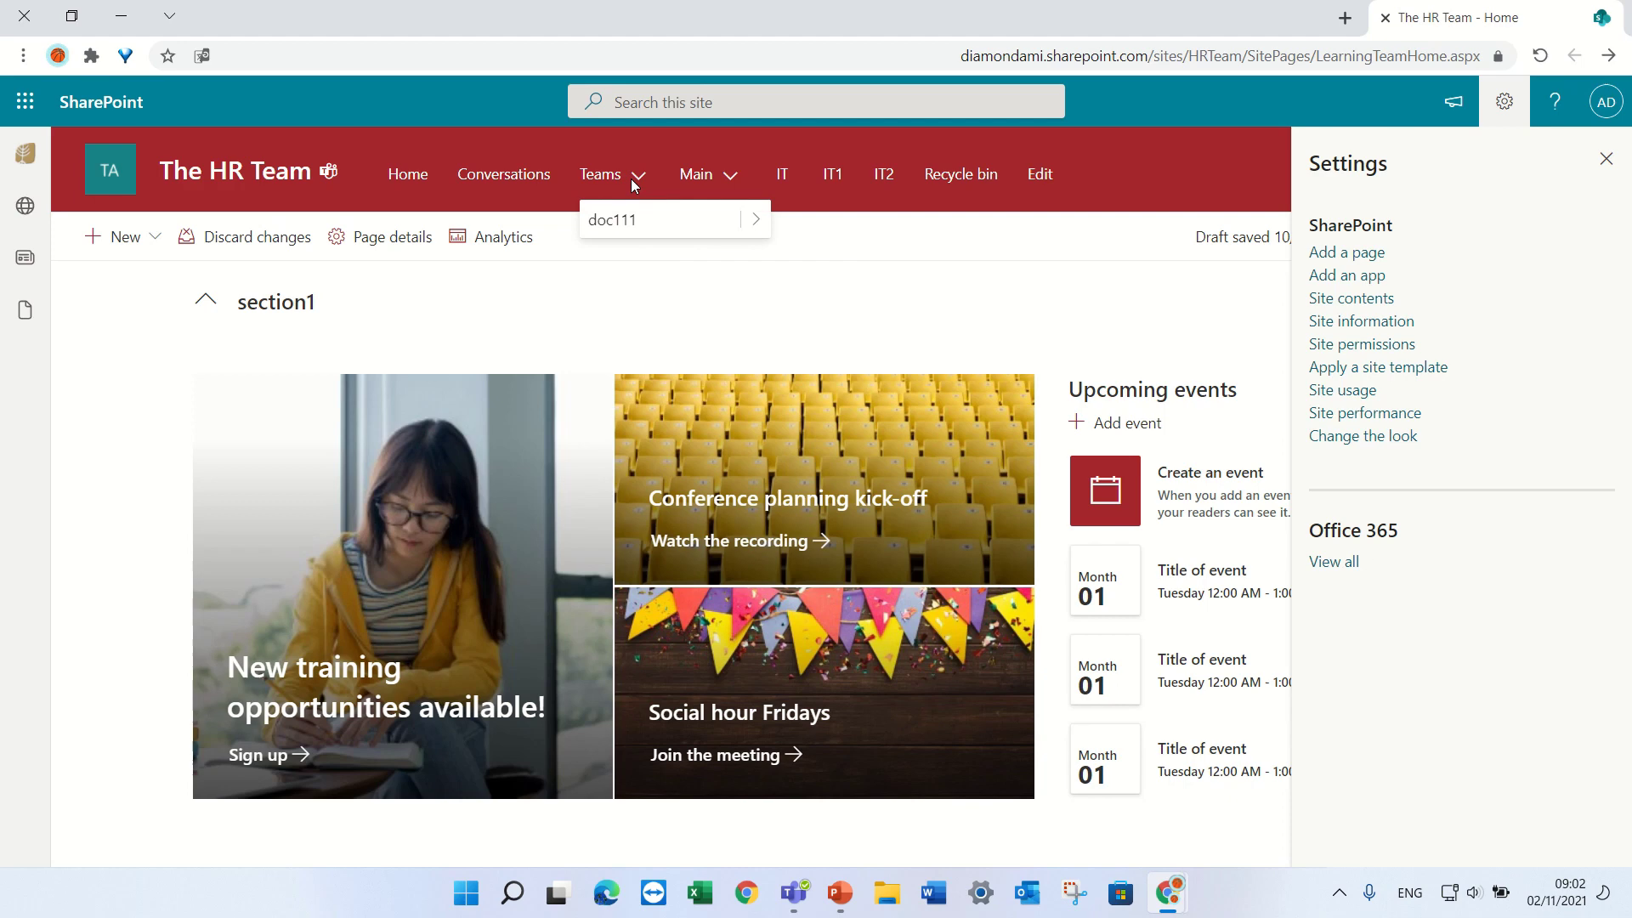
{"action": "left_click", "coordinate": [756, 220]}
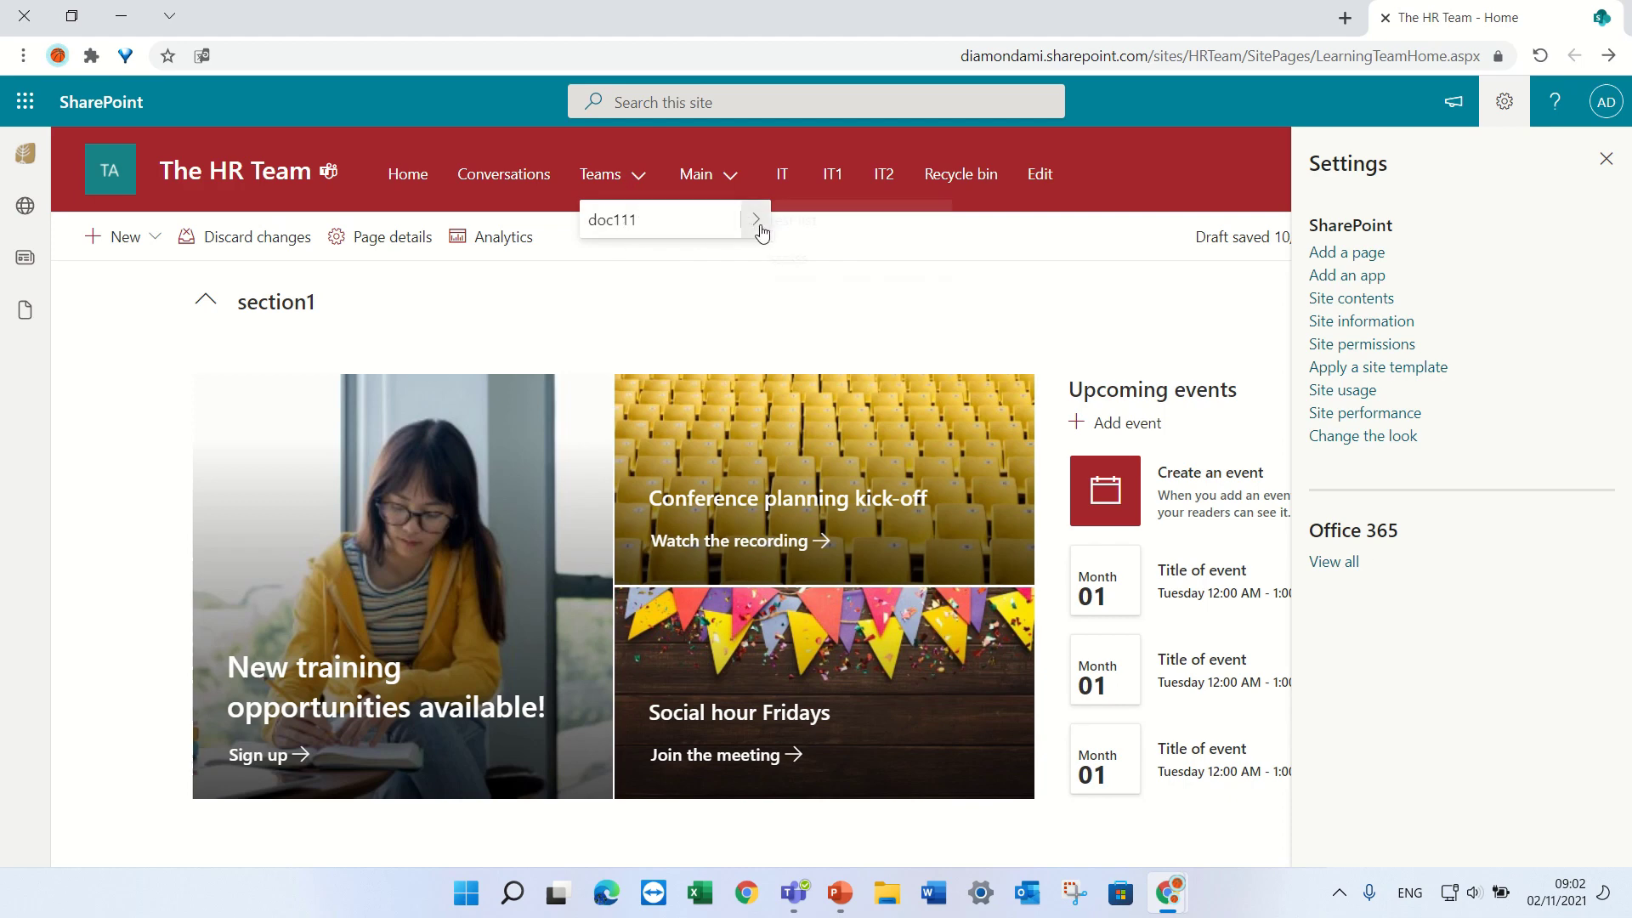
Step: Change the navigation menu style to Mega menu, save, and open Main to check its panel
{"action": "left_click", "coordinate": [1404, 437]}
{"action": "left_click", "coordinate": [1377, 288]}
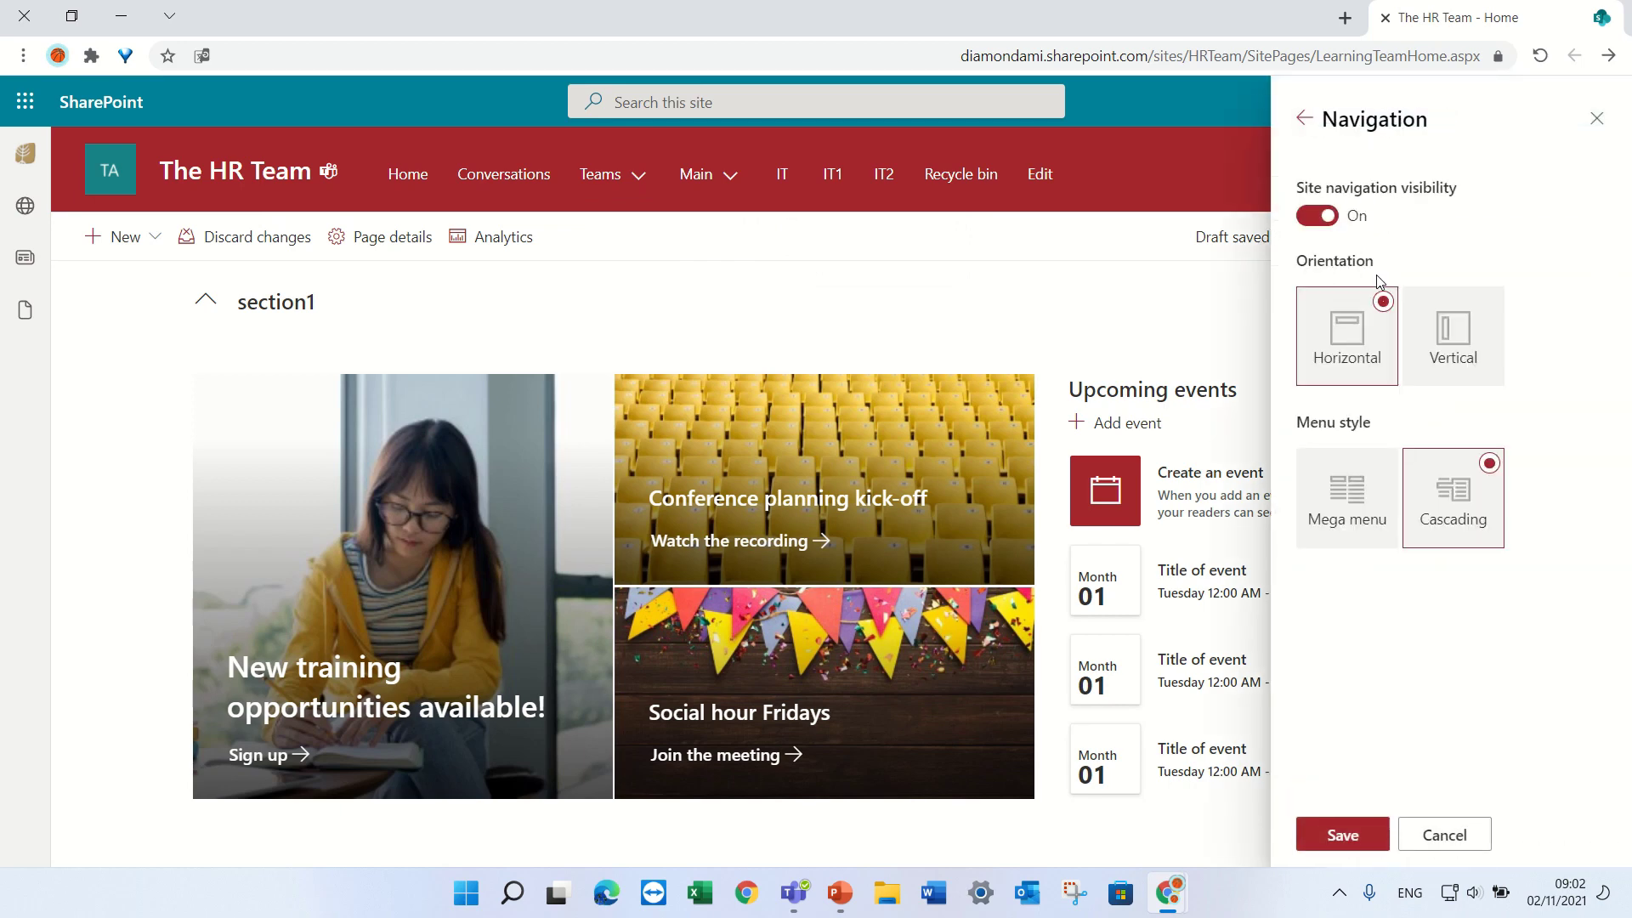
{"action": "left_click", "coordinate": [1337, 490]}
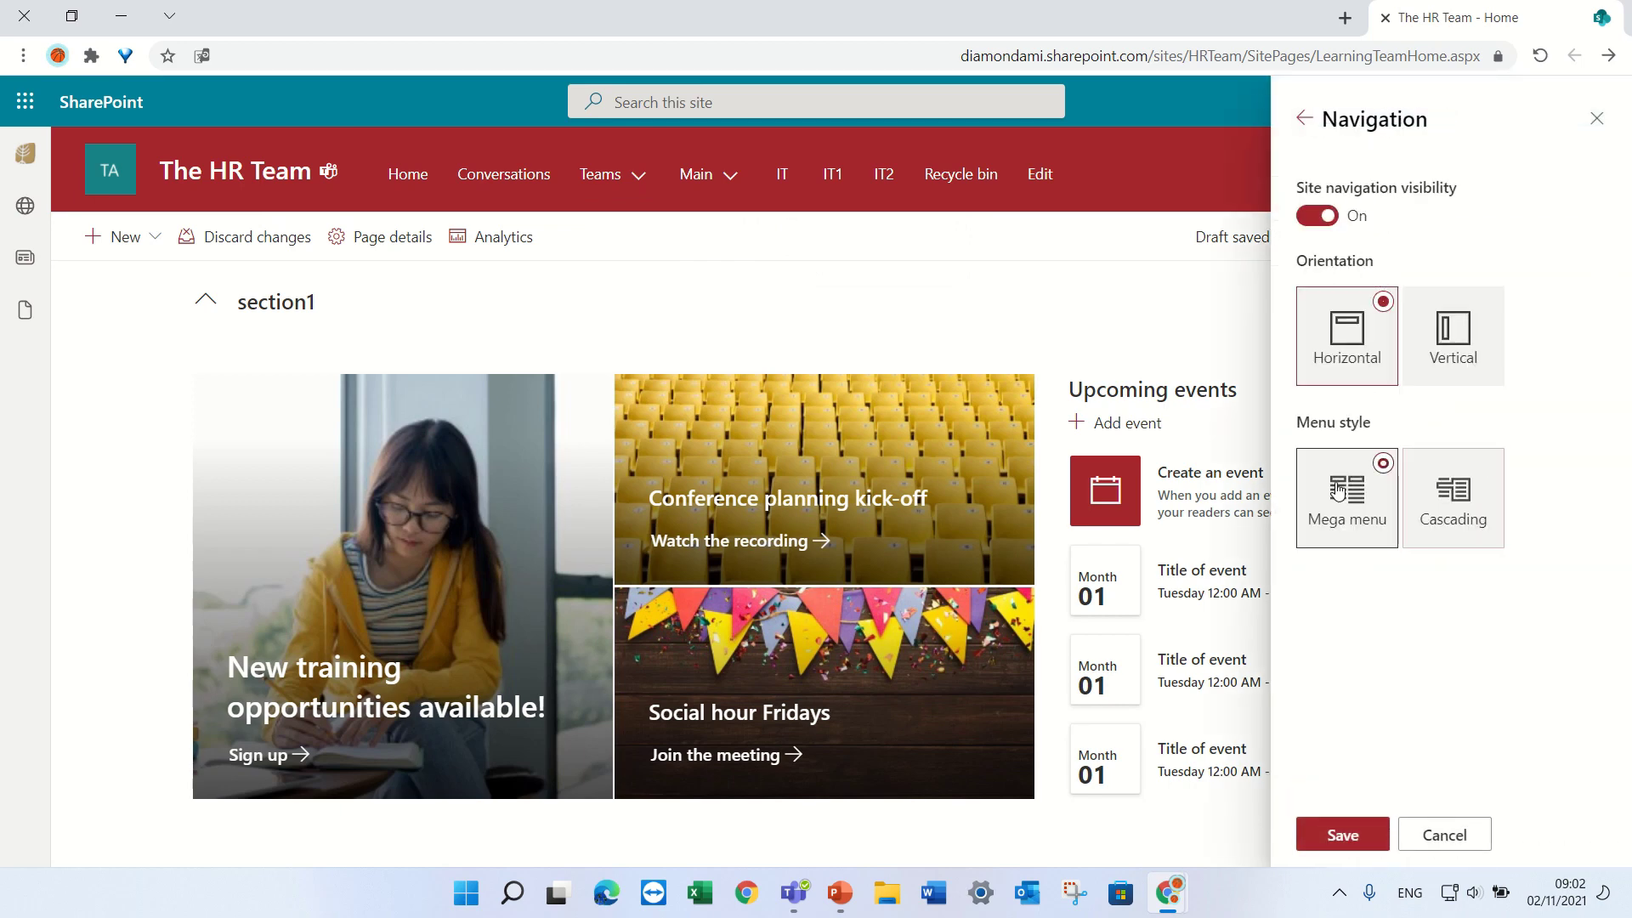
{"action": "left_click", "coordinate": [1331, 845]}
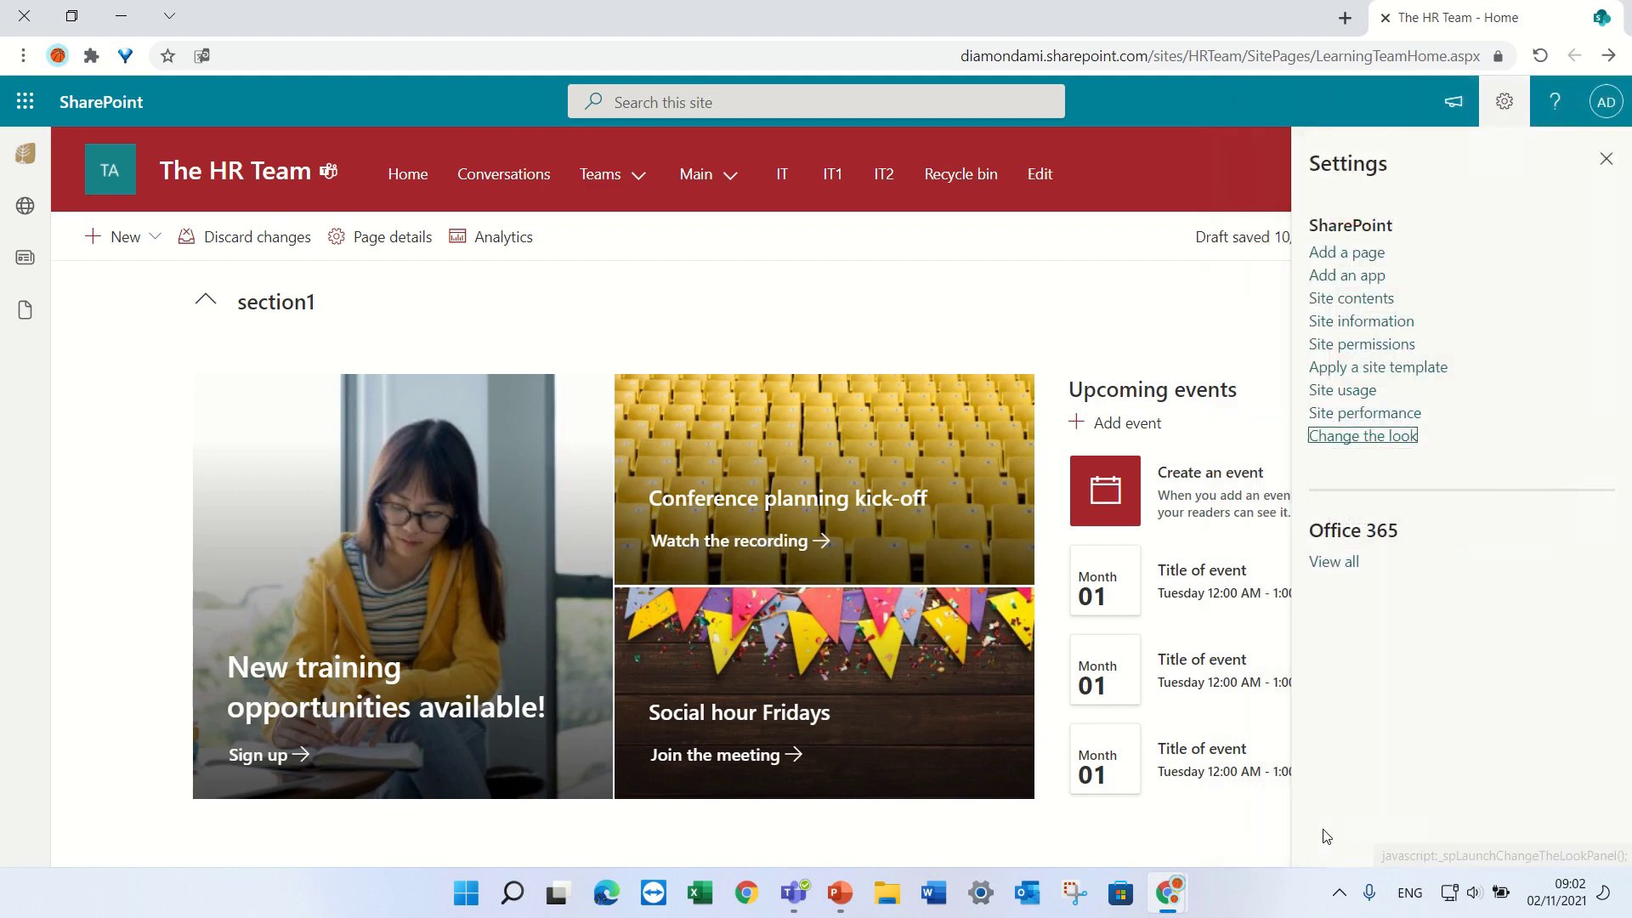
{"action": "left_click", "coordinate": [729, 175]}
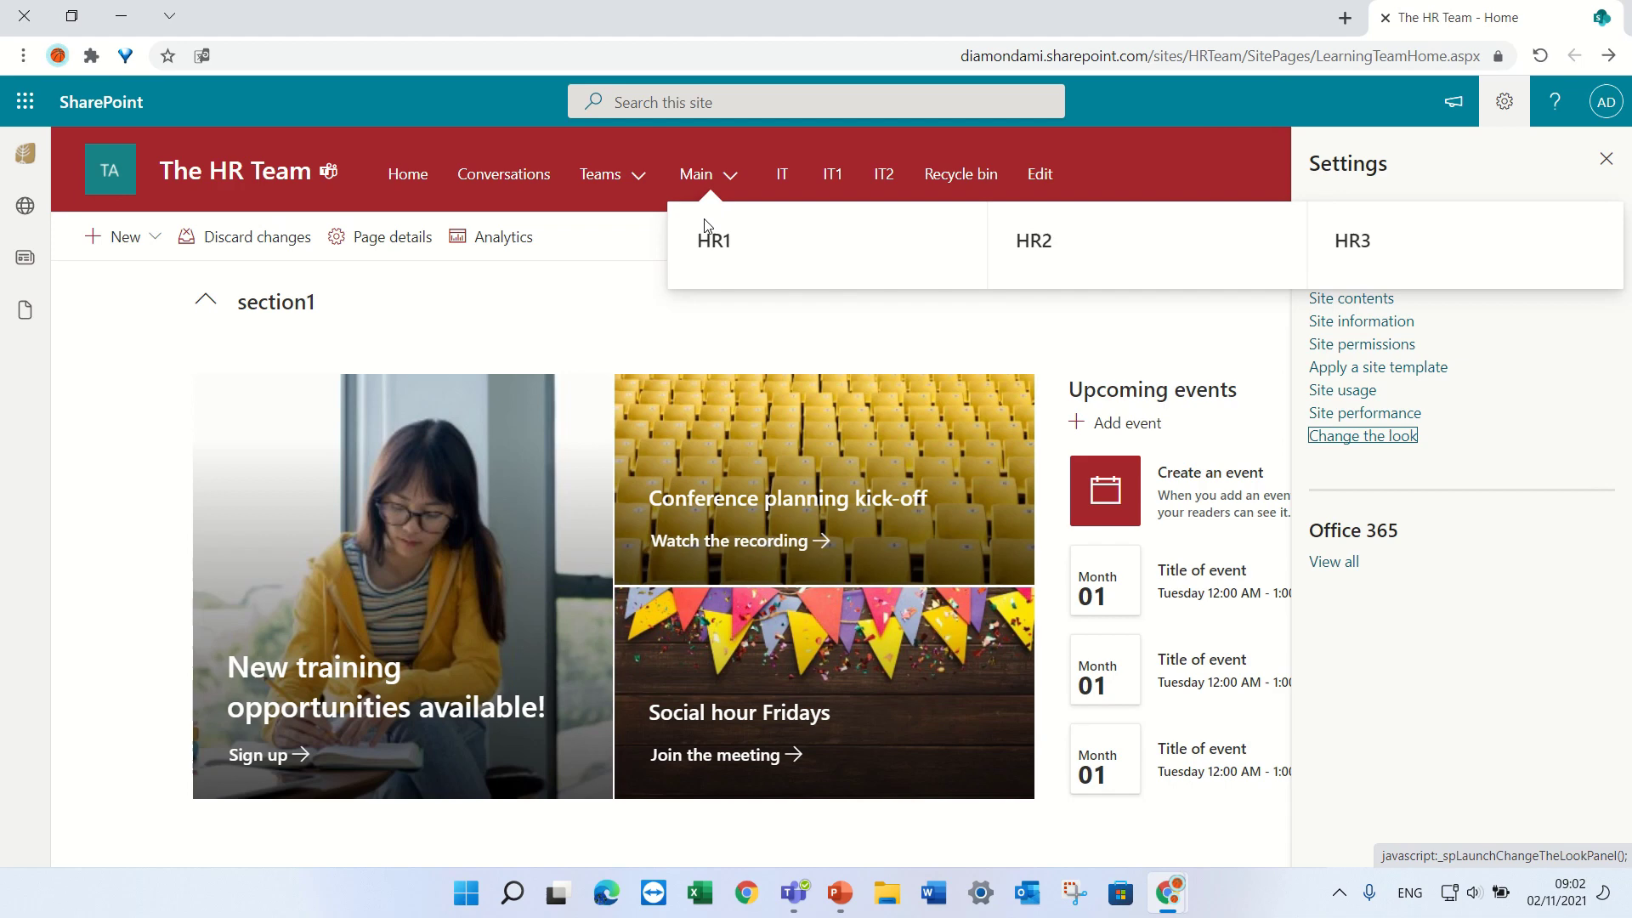
{"action": "left_click", "coordinate": [688, 174]}
{"action": "left_click", "coordinate": [694, 189]}
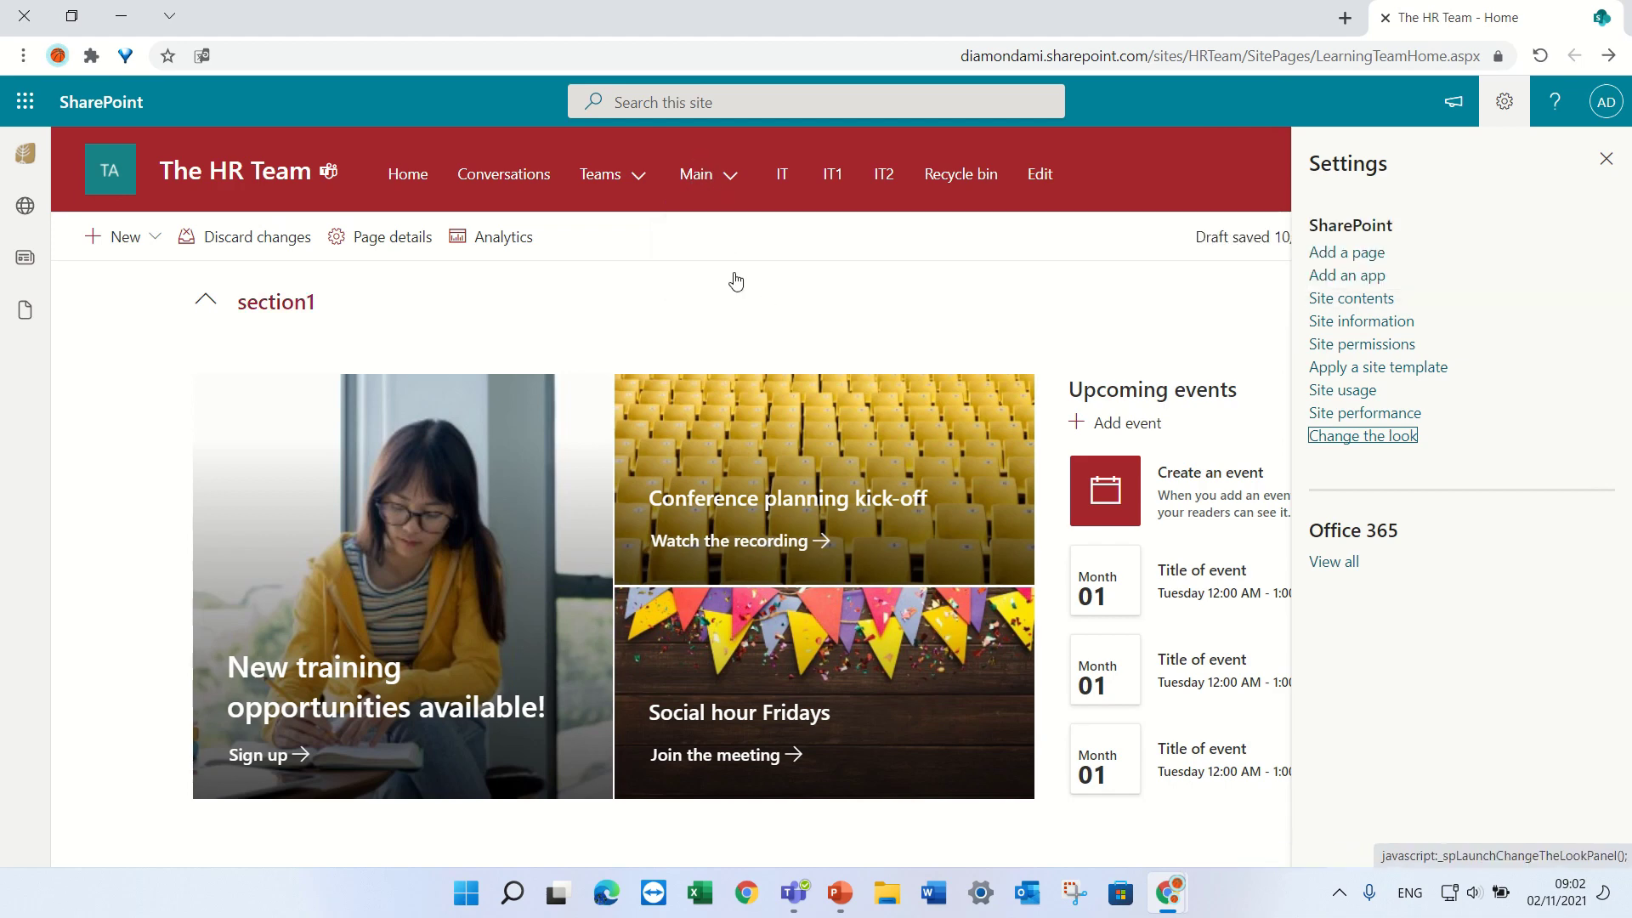
{"action": "mouse_move", "coordinate": [637, 171]}
Step: Set the navigation orientation to Vertical, save, and expand and collapse Teams in the left menu
{"action": "left_click", "coordinate": [1604, 161]}
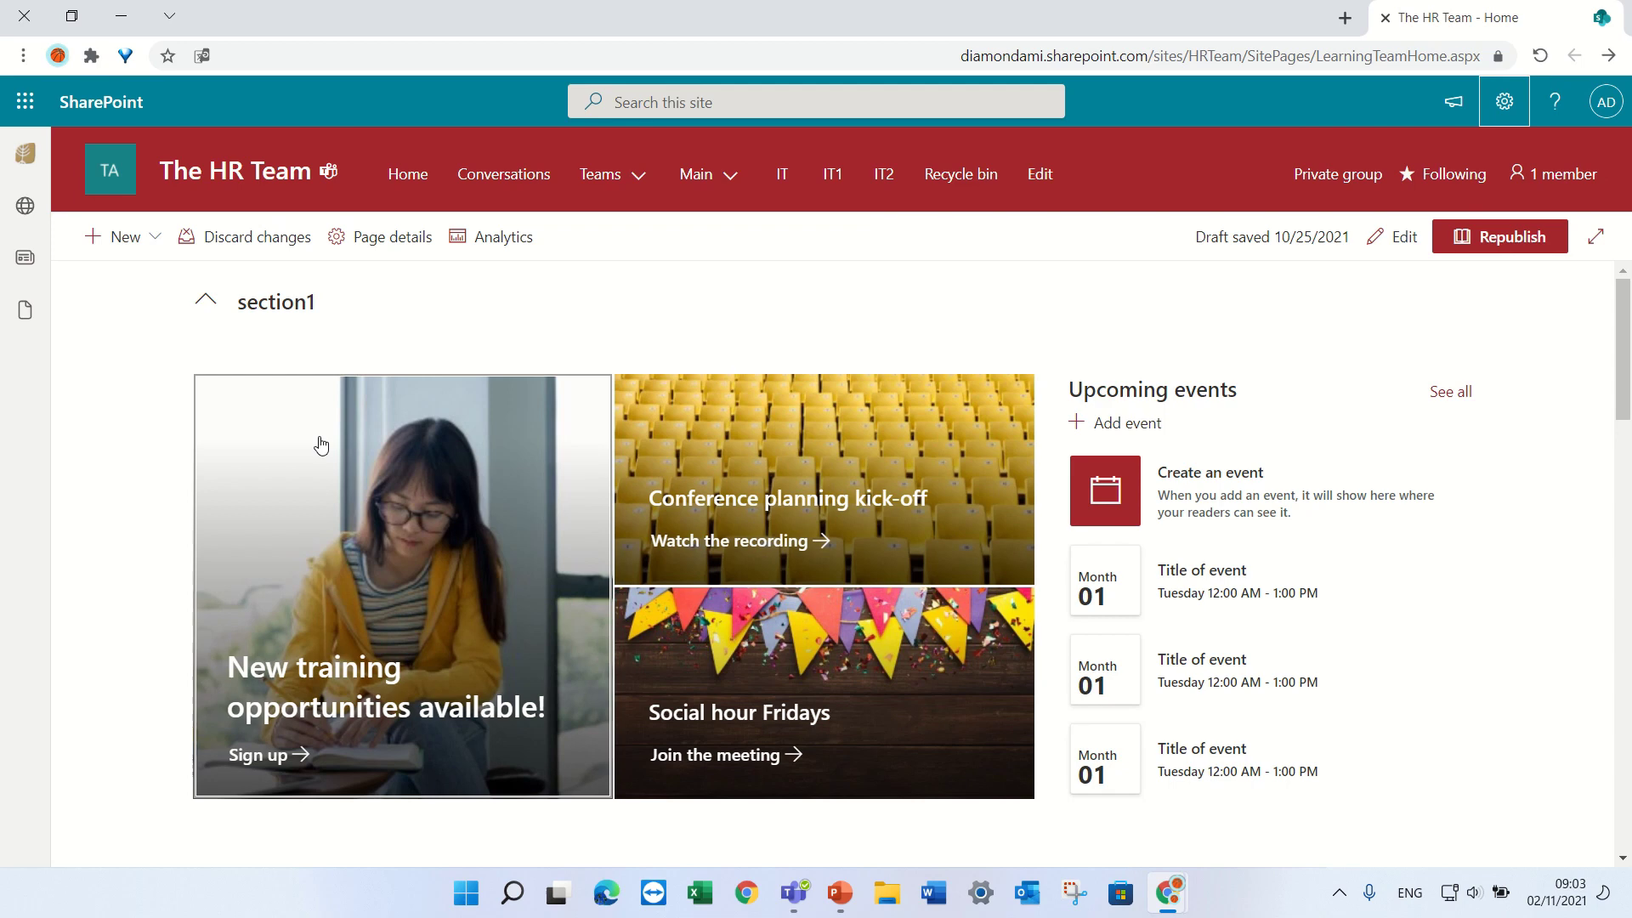
{"action": "left_click", "coordinate": [1504, 101]}
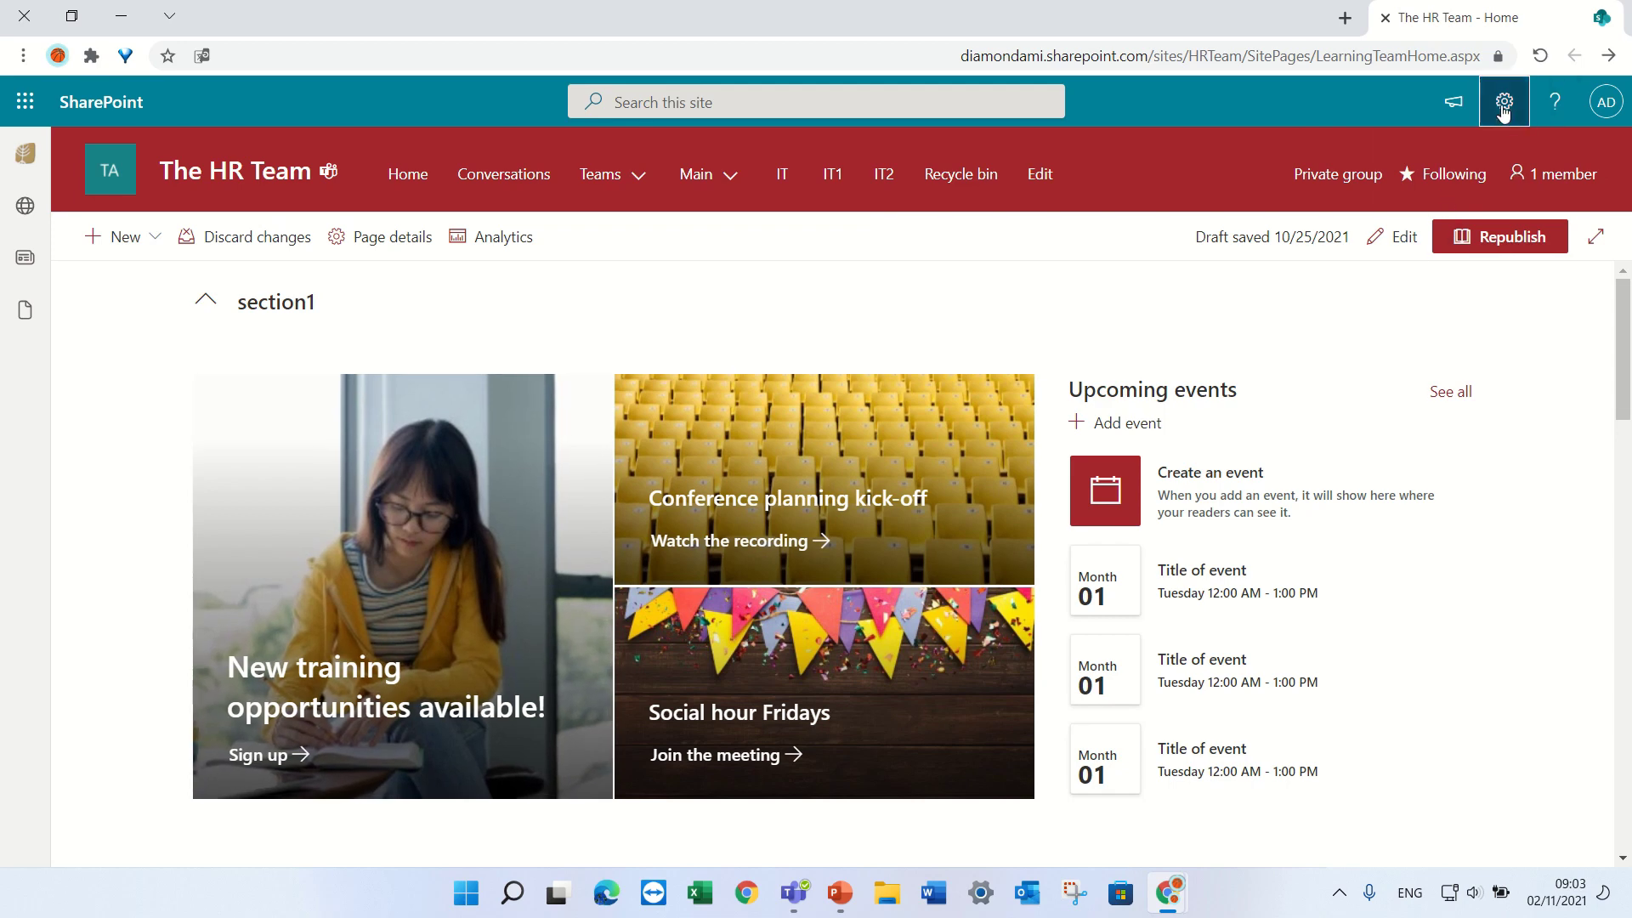
{"action": "left_click", "coordinate": [1378, 439]}
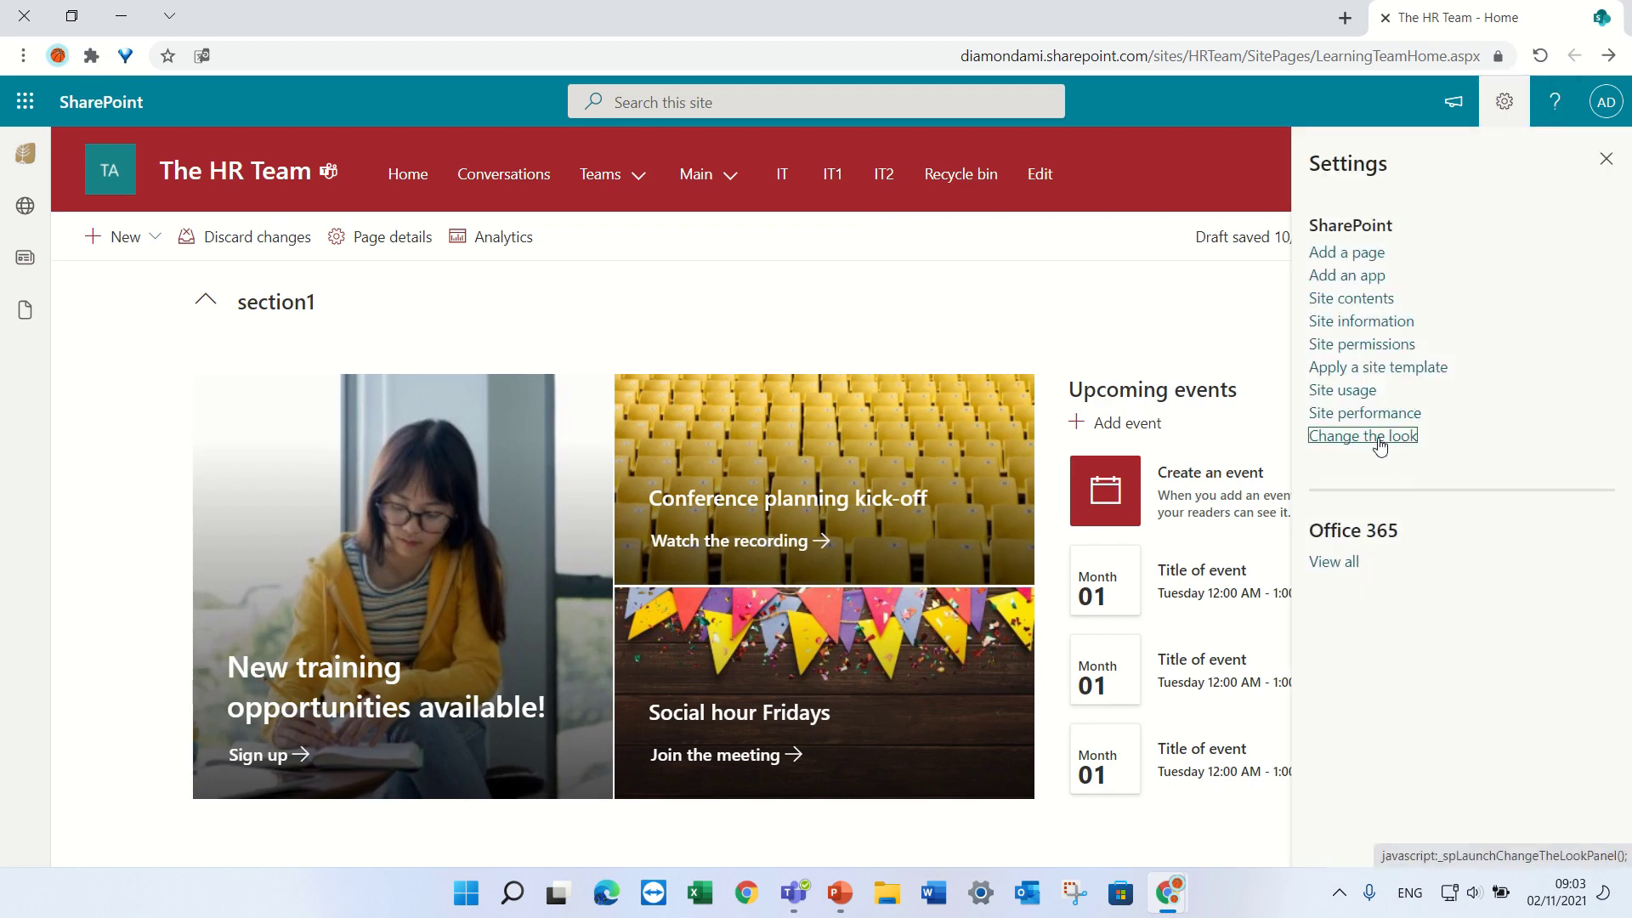
{"action": "left_click", "coordinate": [1417, 303]}
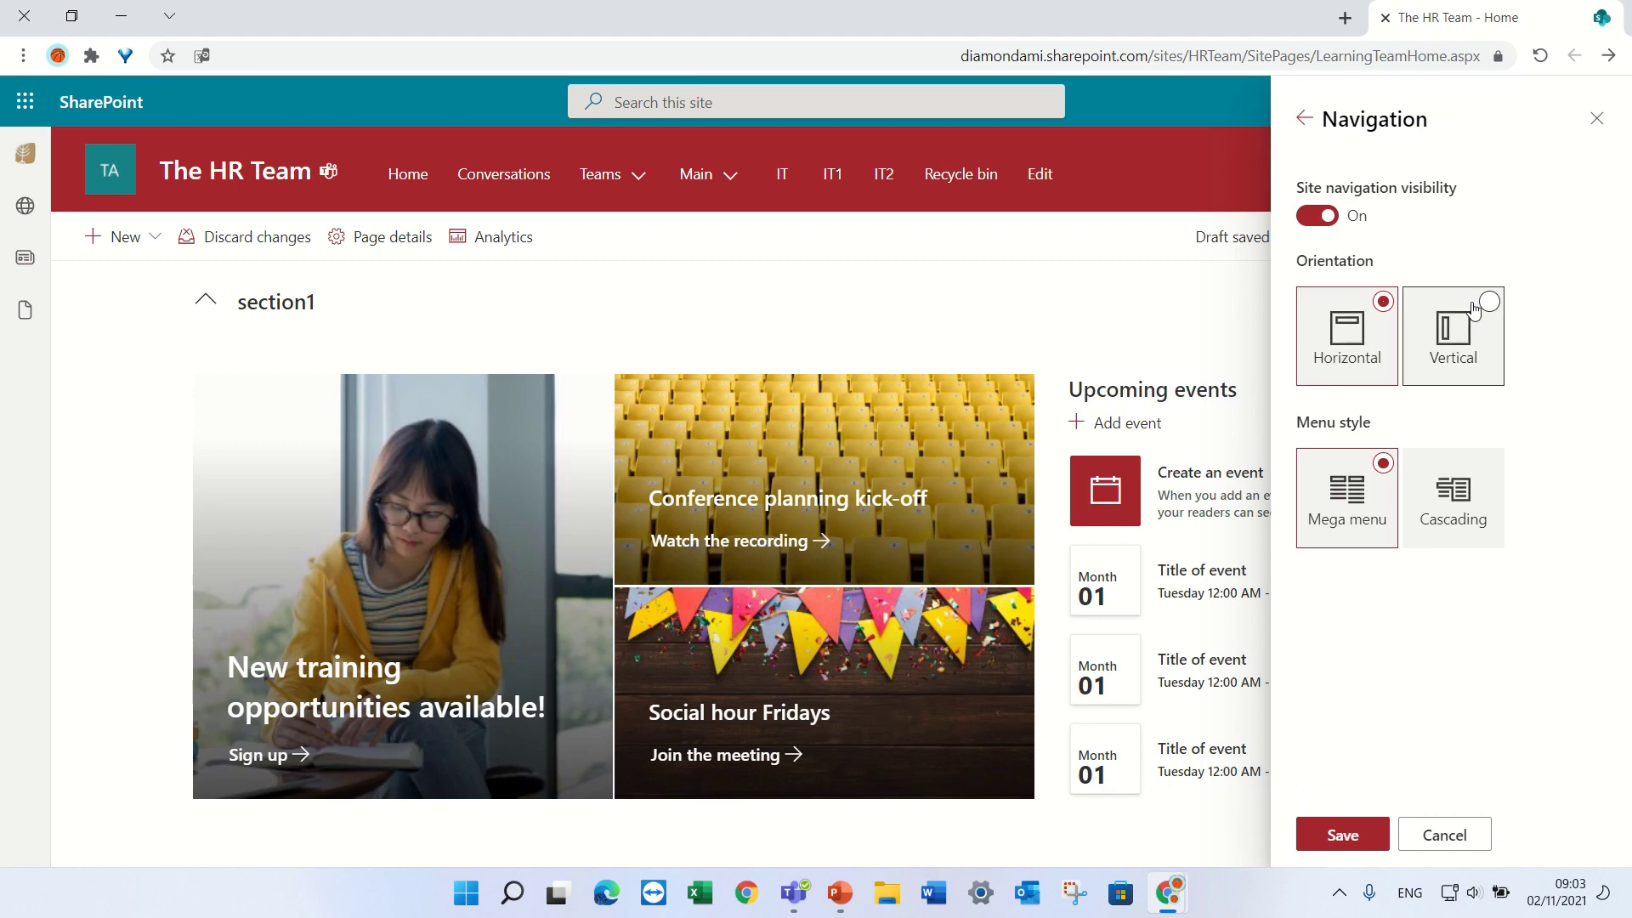
{"action": "left_click", "coordinate": [1474, 310]}
{"action": "left_click", "coordinate": [1334, 838]}
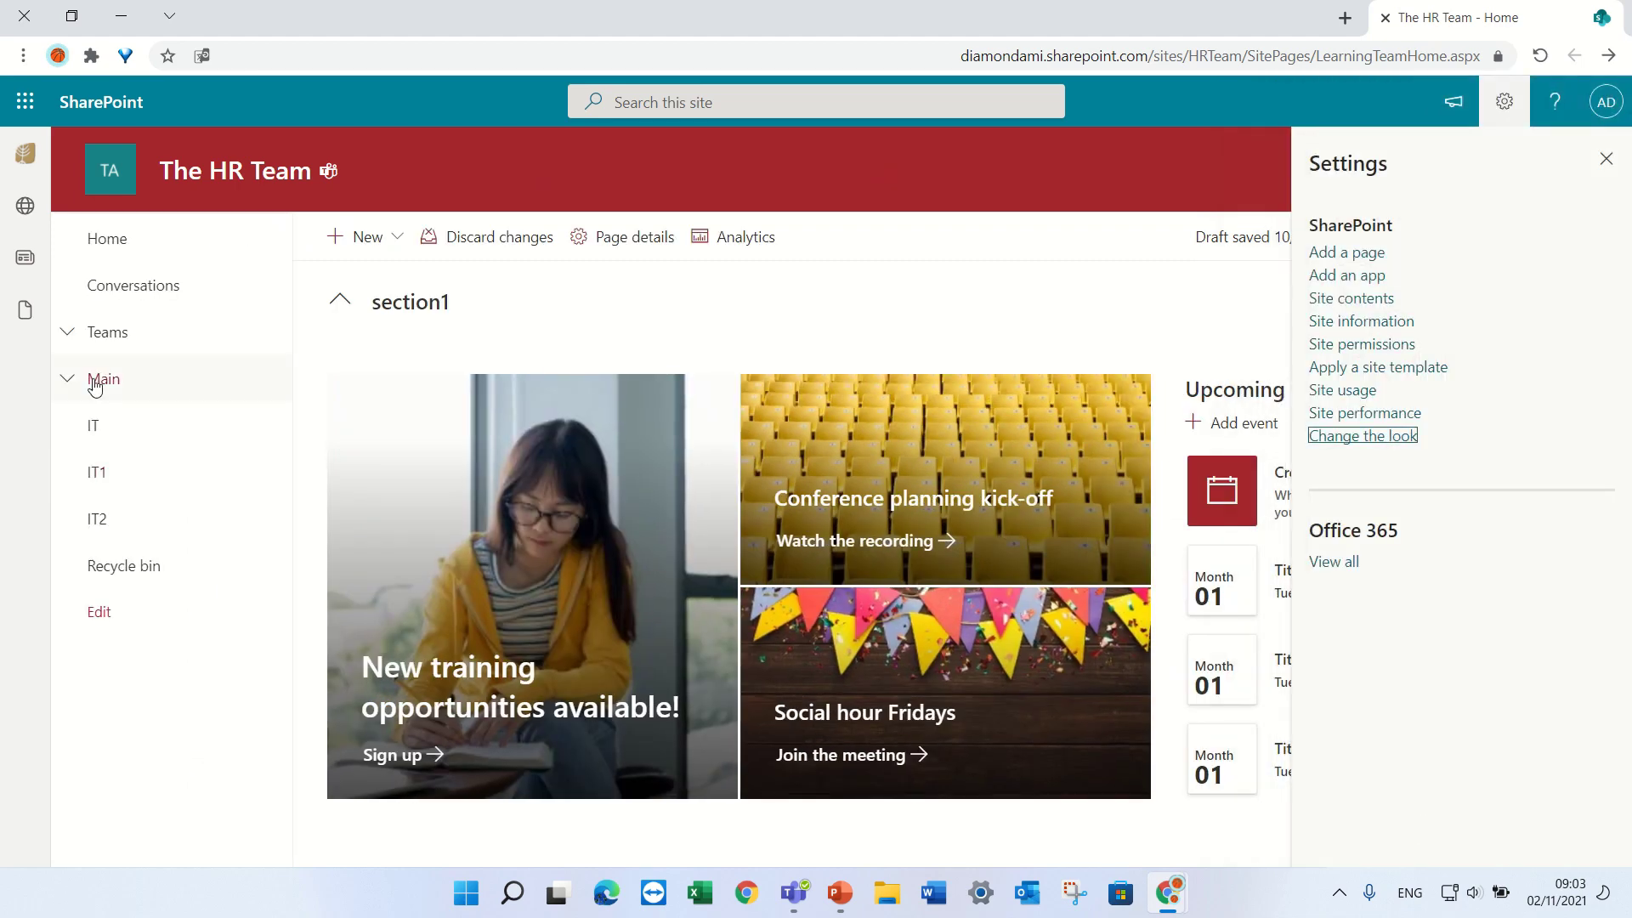
{"action": "left_click", "coordinate": [73, 340]}
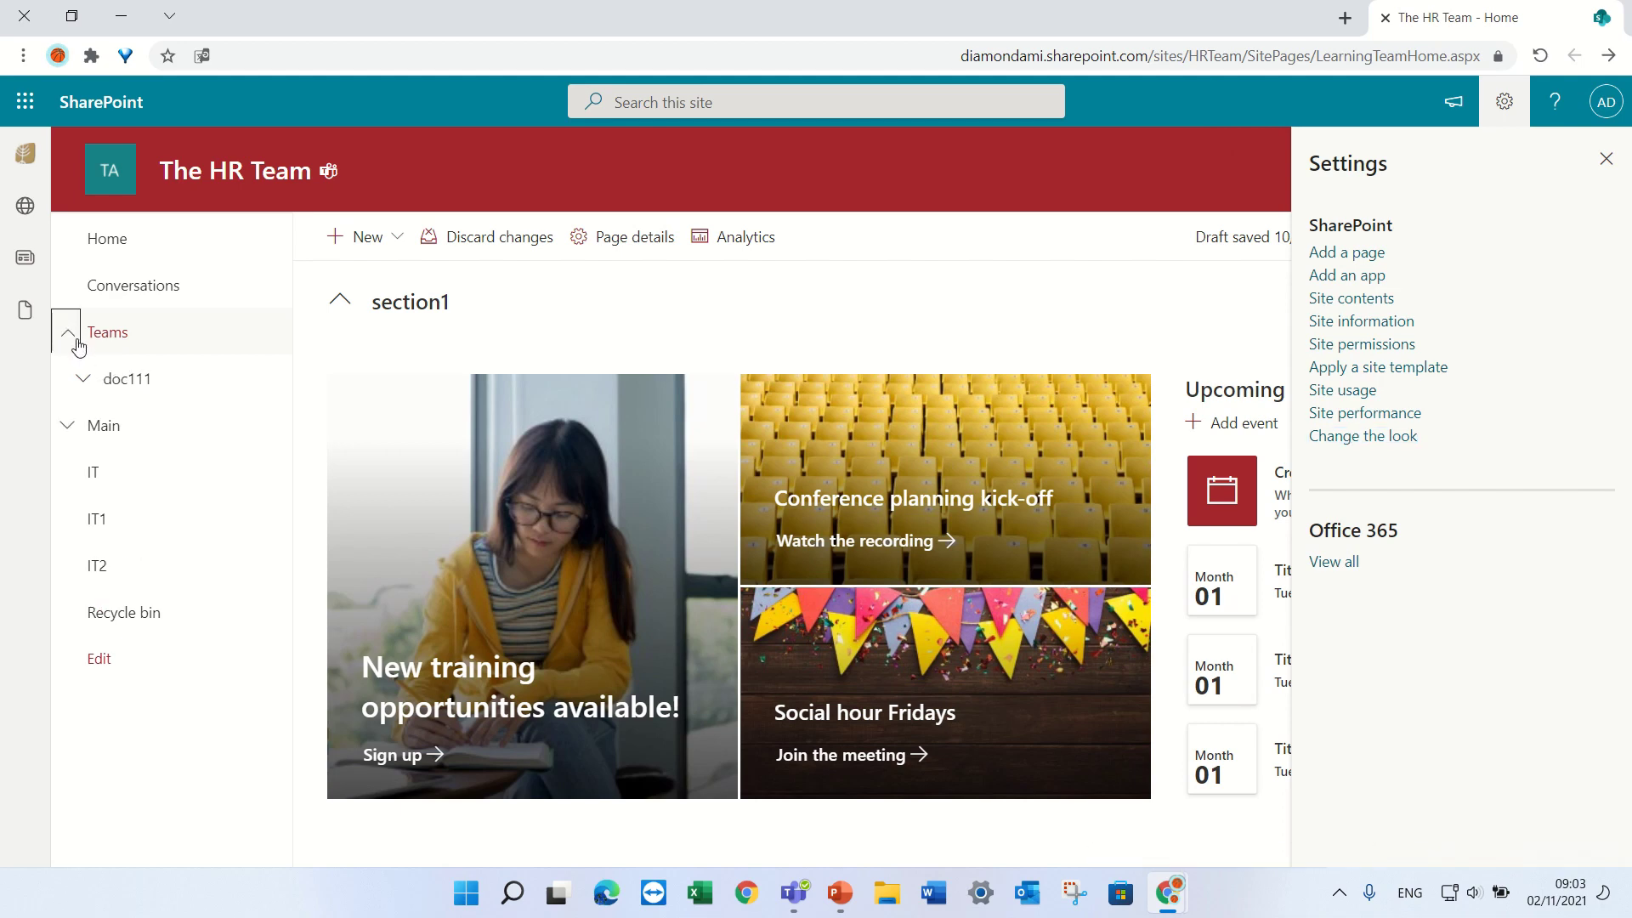
{"action": "left_click", "coordinate": [77, 347]}
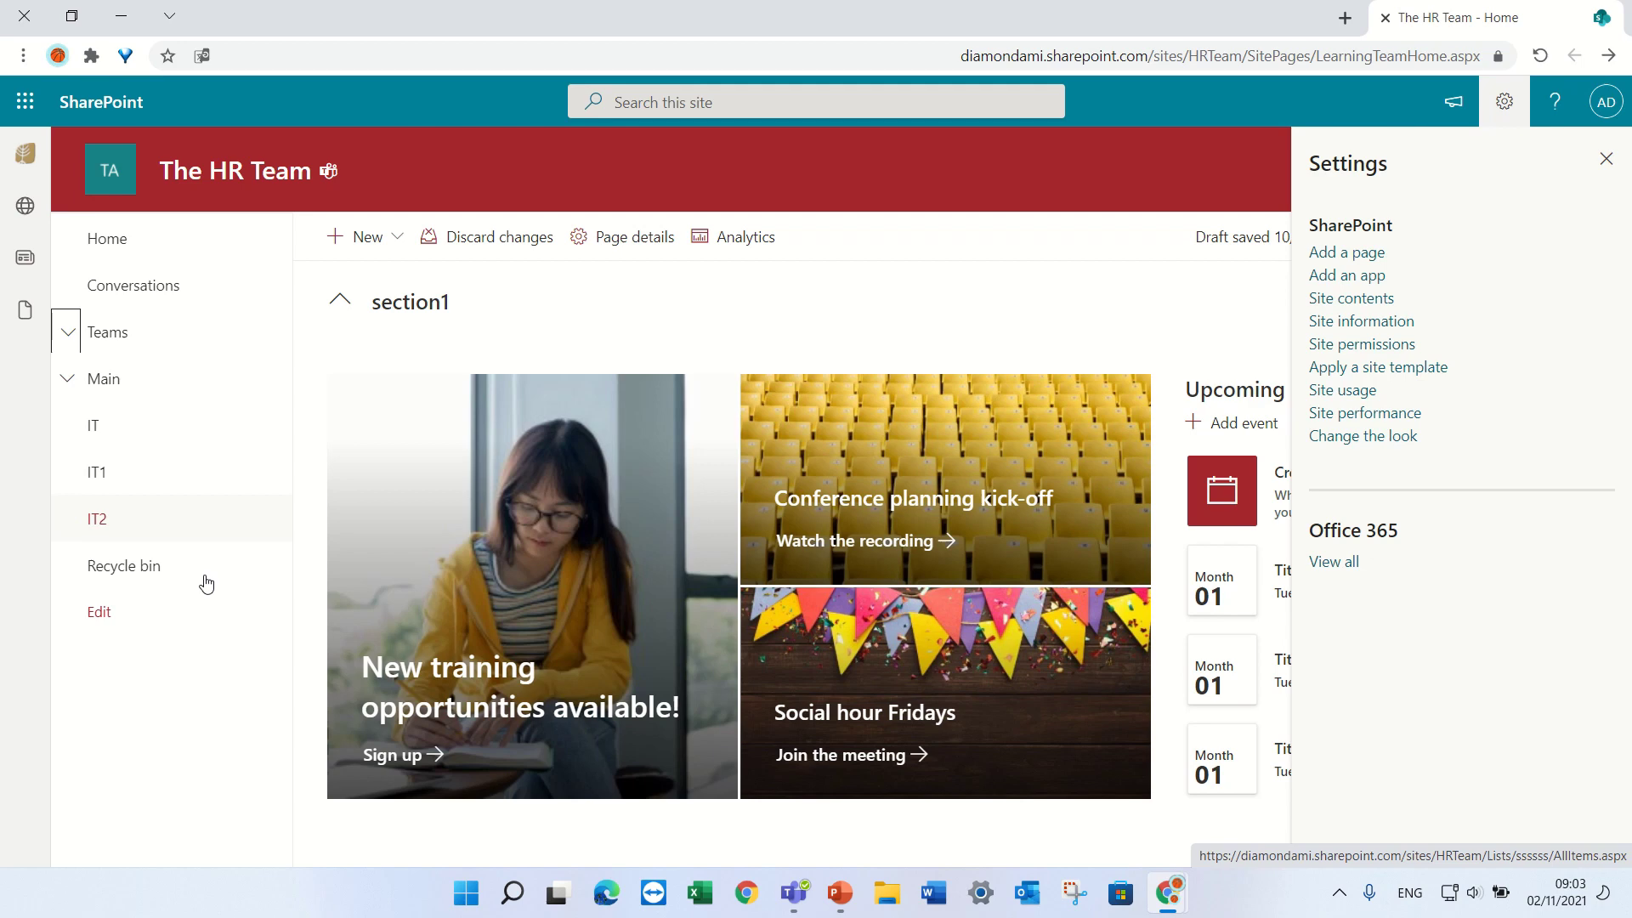
Step: Edit the navigation and make IT1 a sub link under IT
{"action": "left_click", "coordinate": [102, 611]}
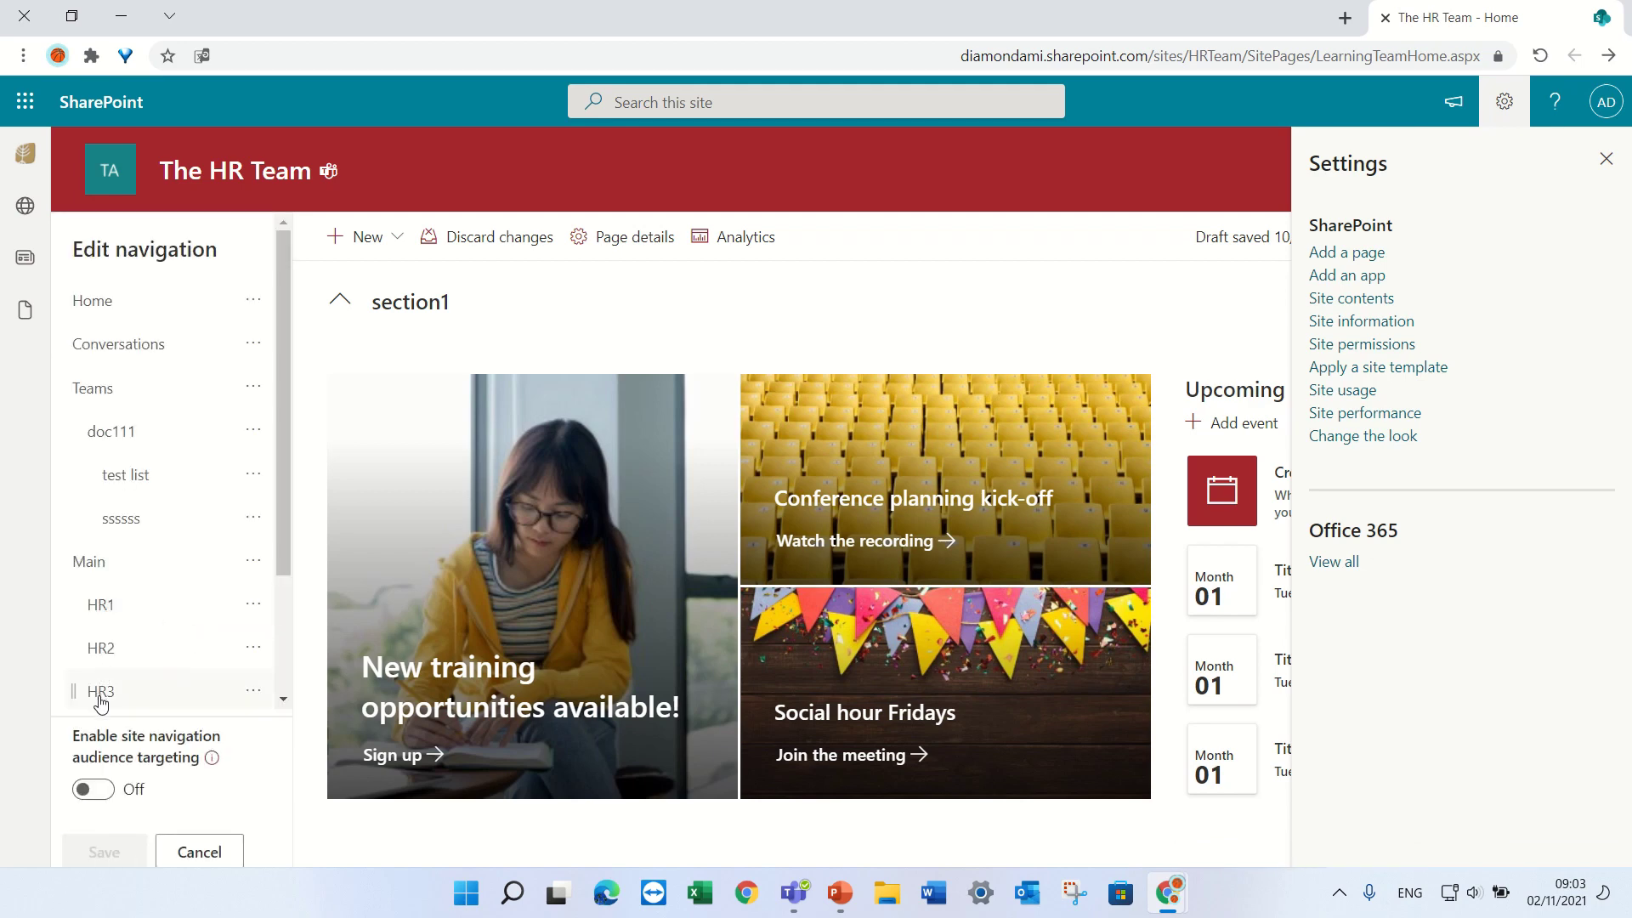
{"action": "scroll", "coordinate": [188, 609], "scroll_direction": "down", "scroll_amount": 2}
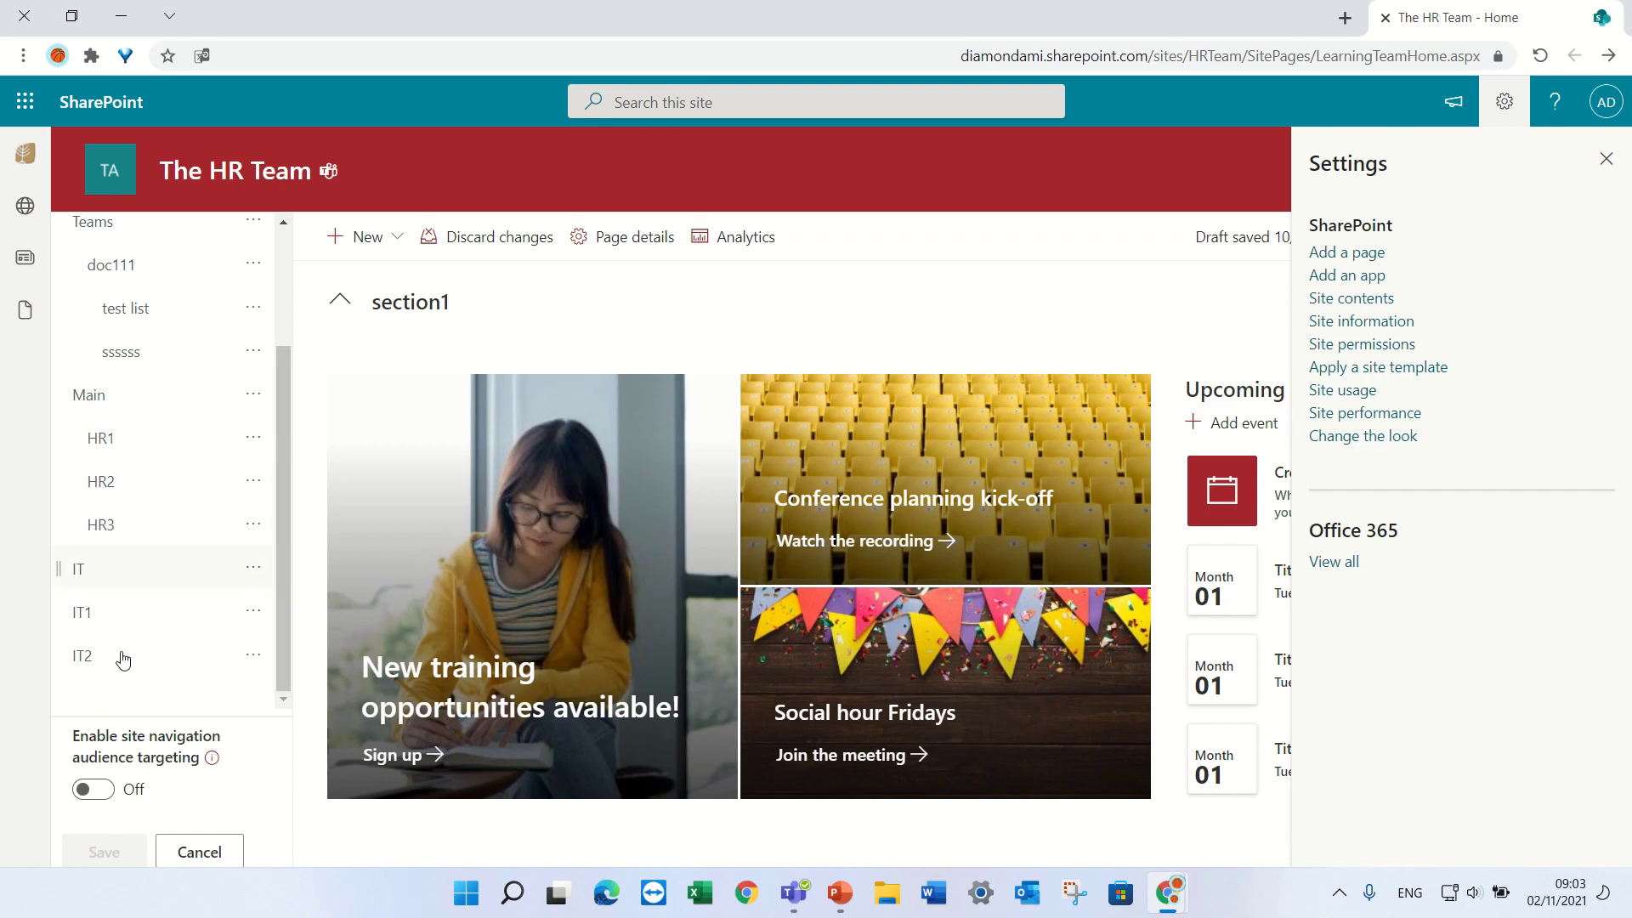
{"action": "mouse_move", "coordinate": [128, 601]}
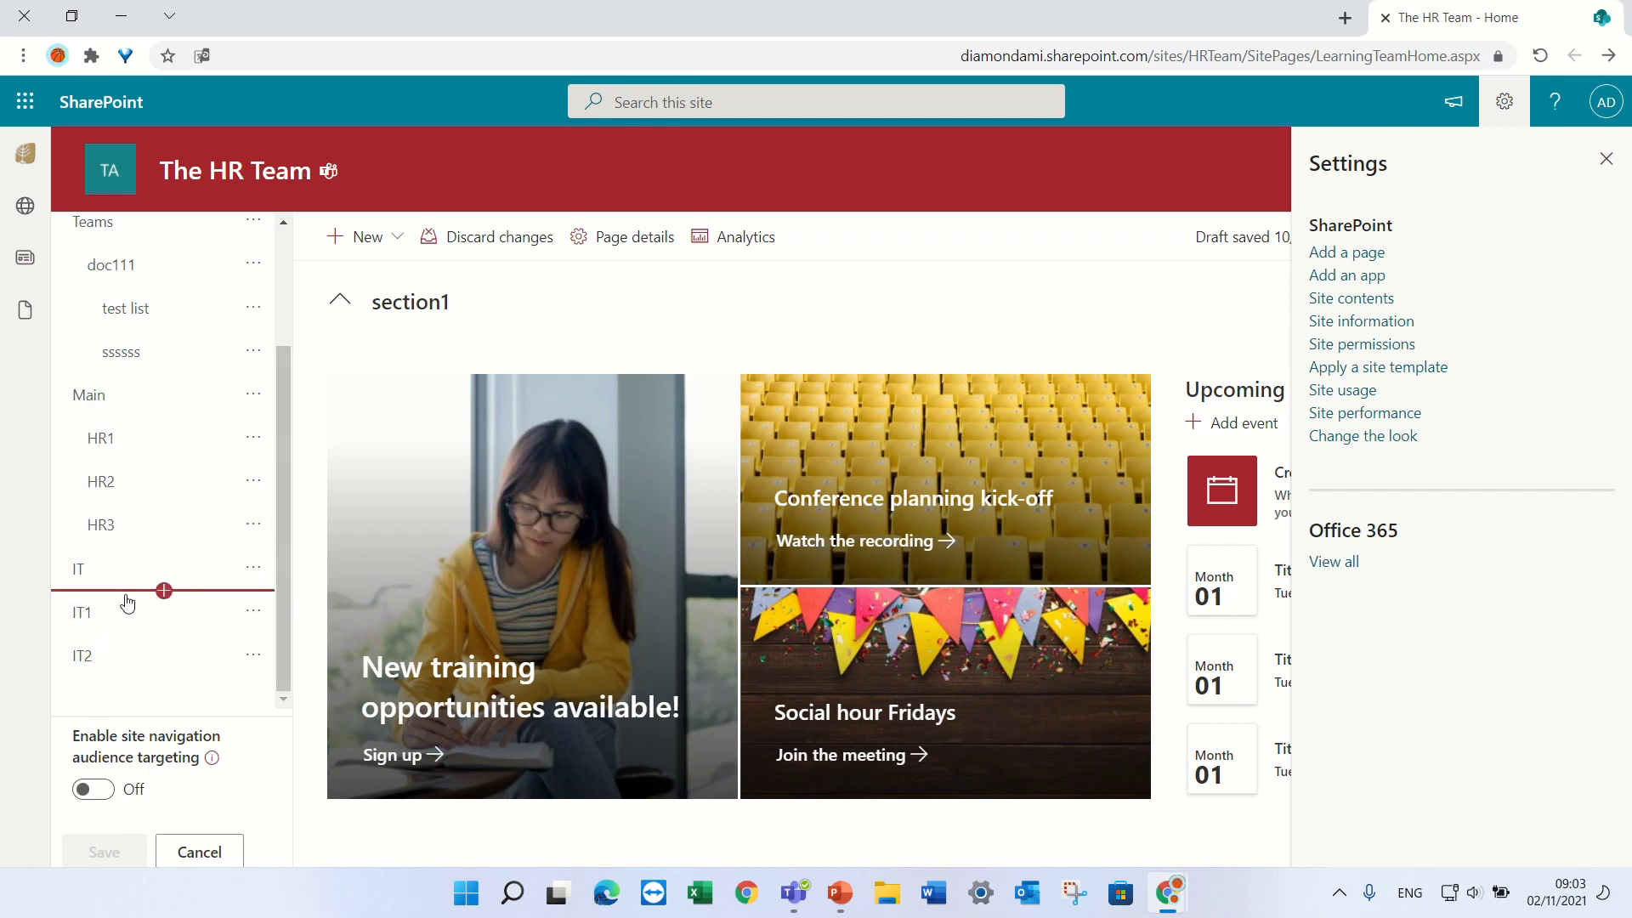
{"action": "left_click", "coordinate": [254, 620]}
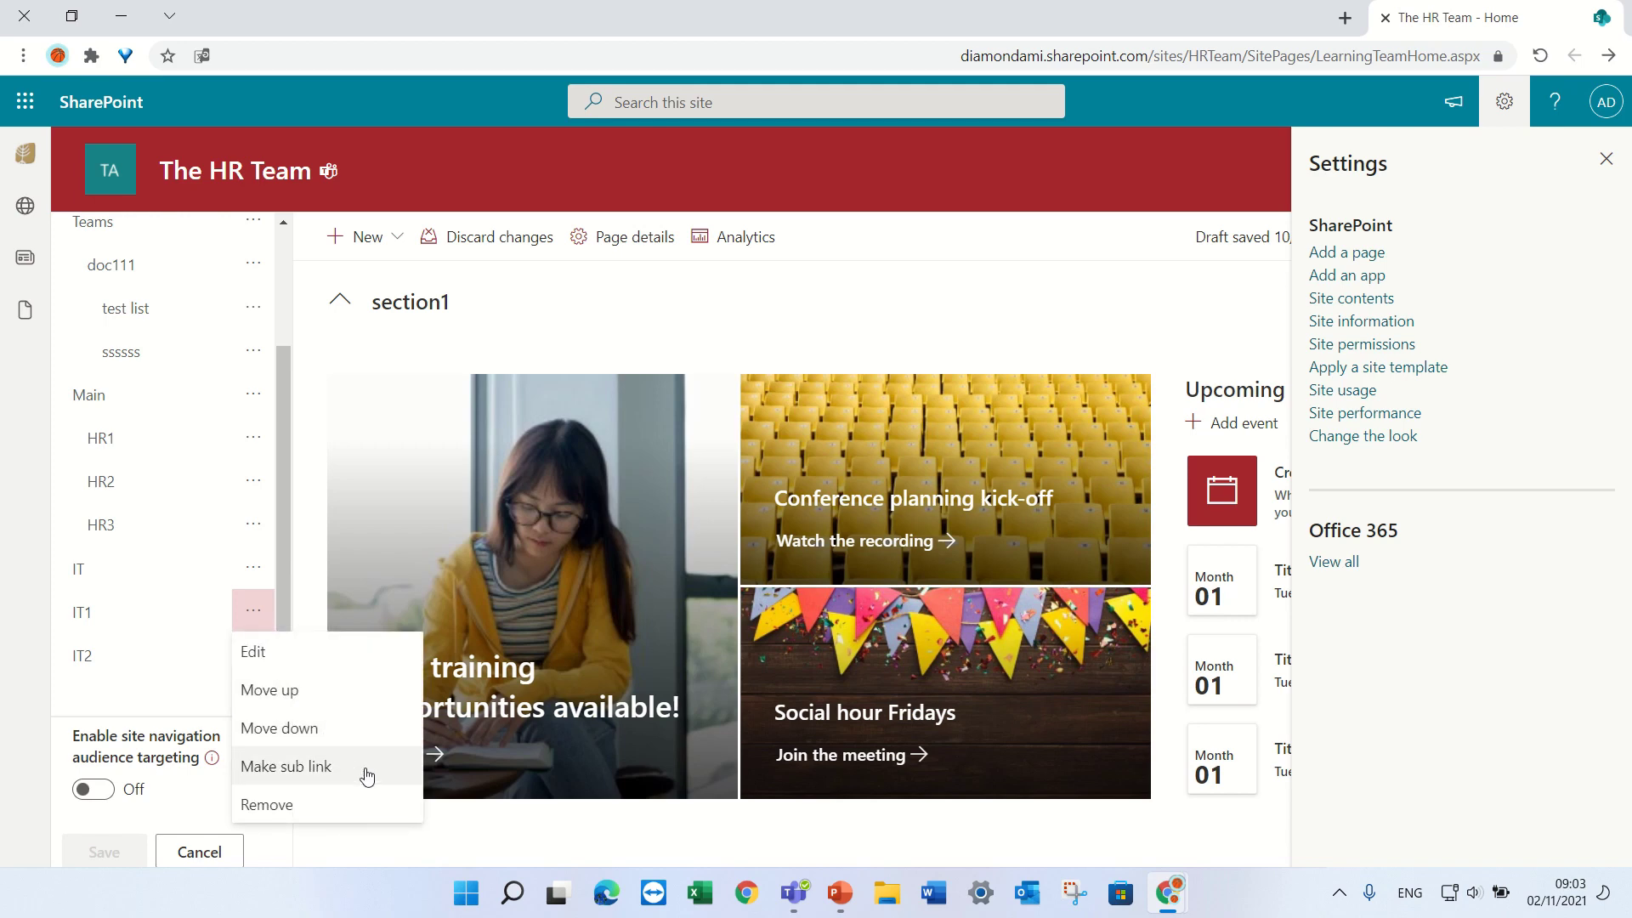
{"action": "left_click", "coordinate": [367, 775]}
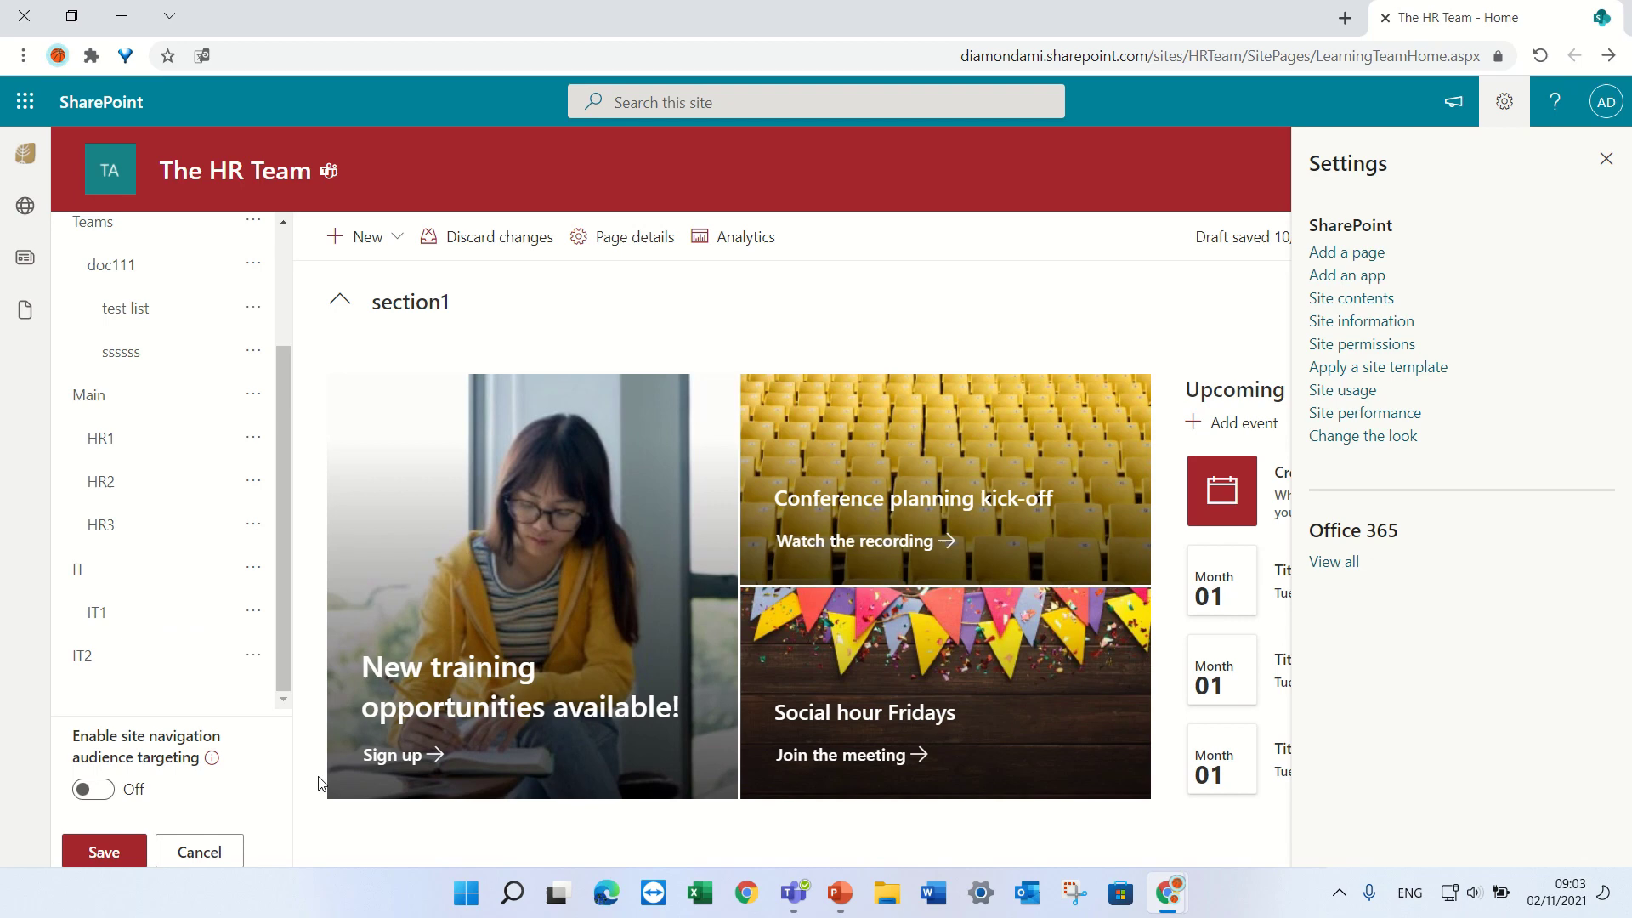
Step: Make IT2 a sub link, promote it back, then nest it under IT1
{"action": "left_click", "coordinate": [253, 656]}
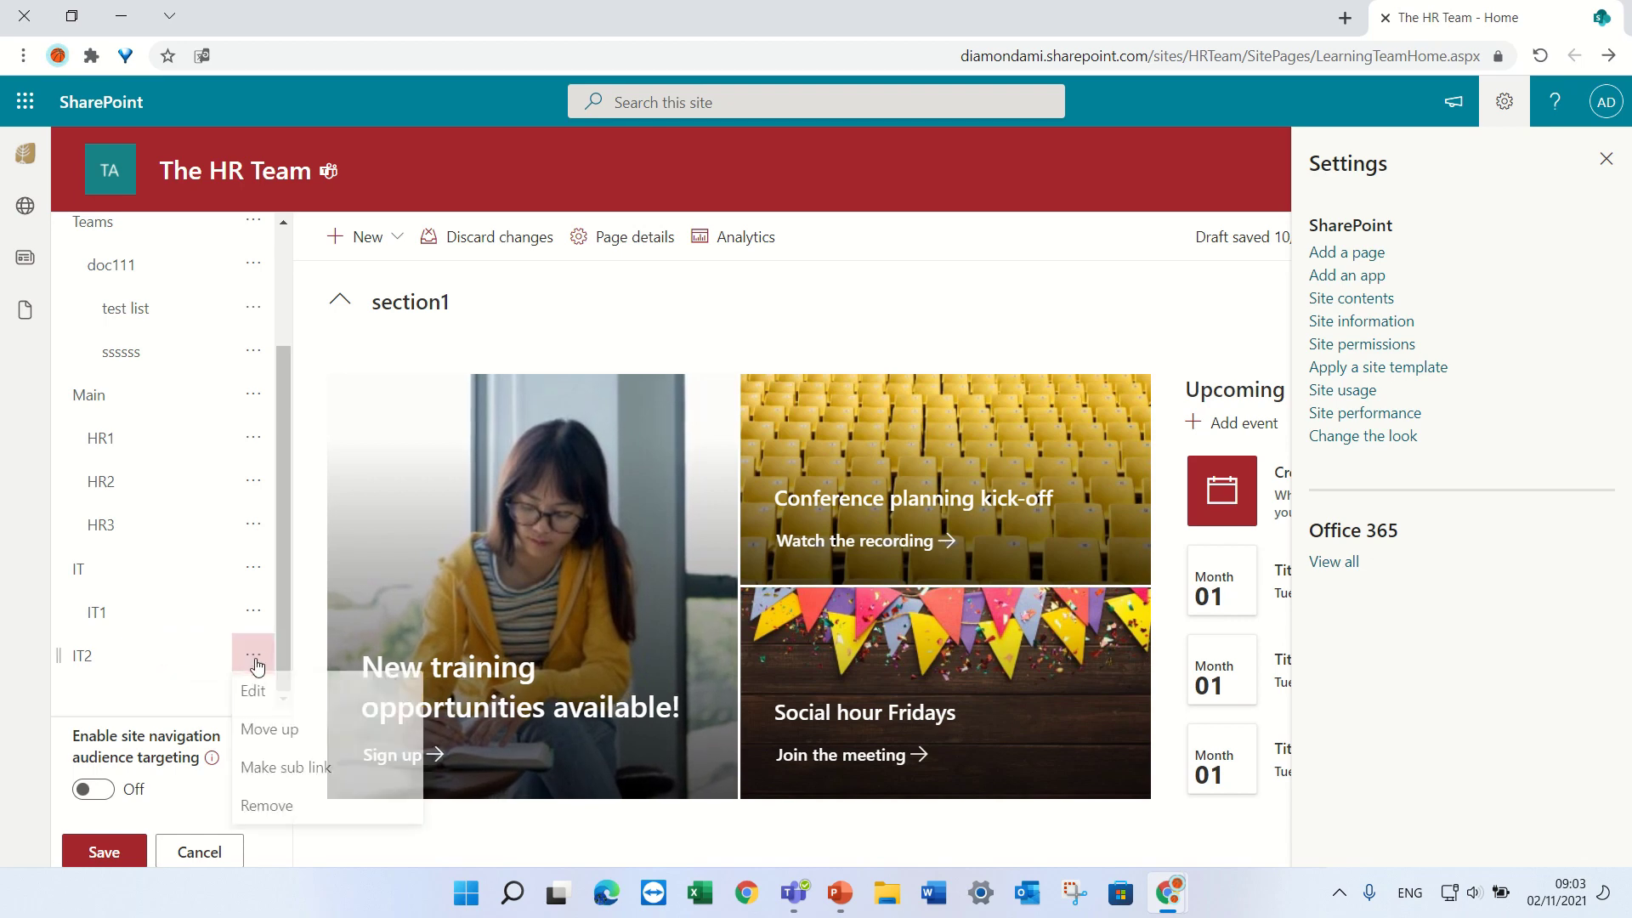
{"action": "left_click", "coordinate": [295, 773]}
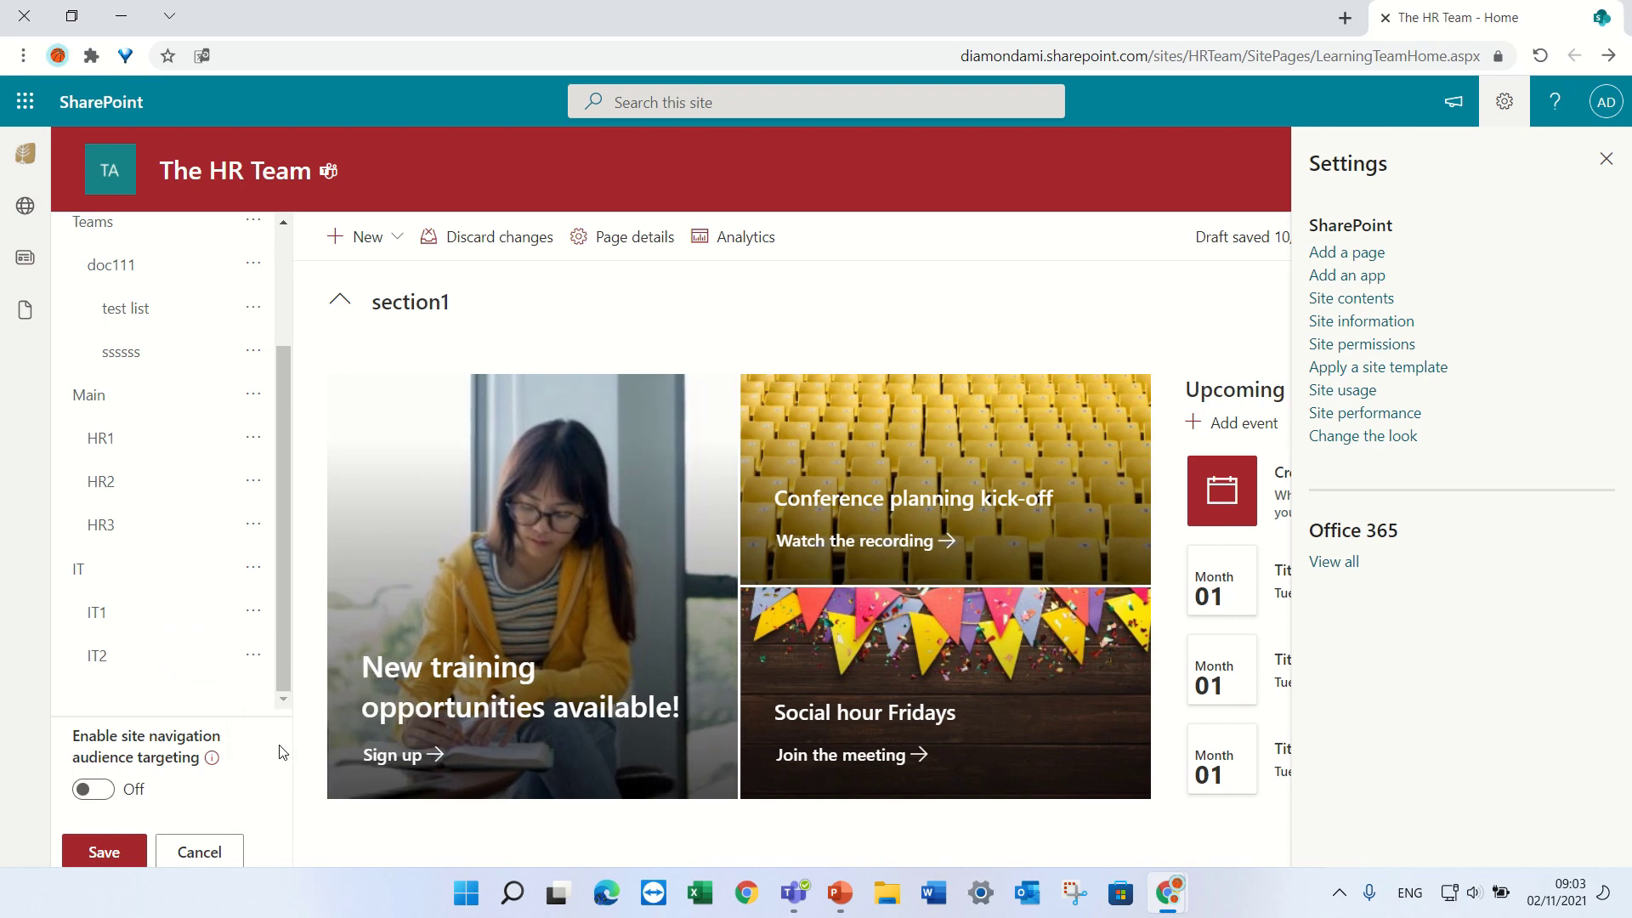
{"action": "left_click", "coordinate": [253, 655]}
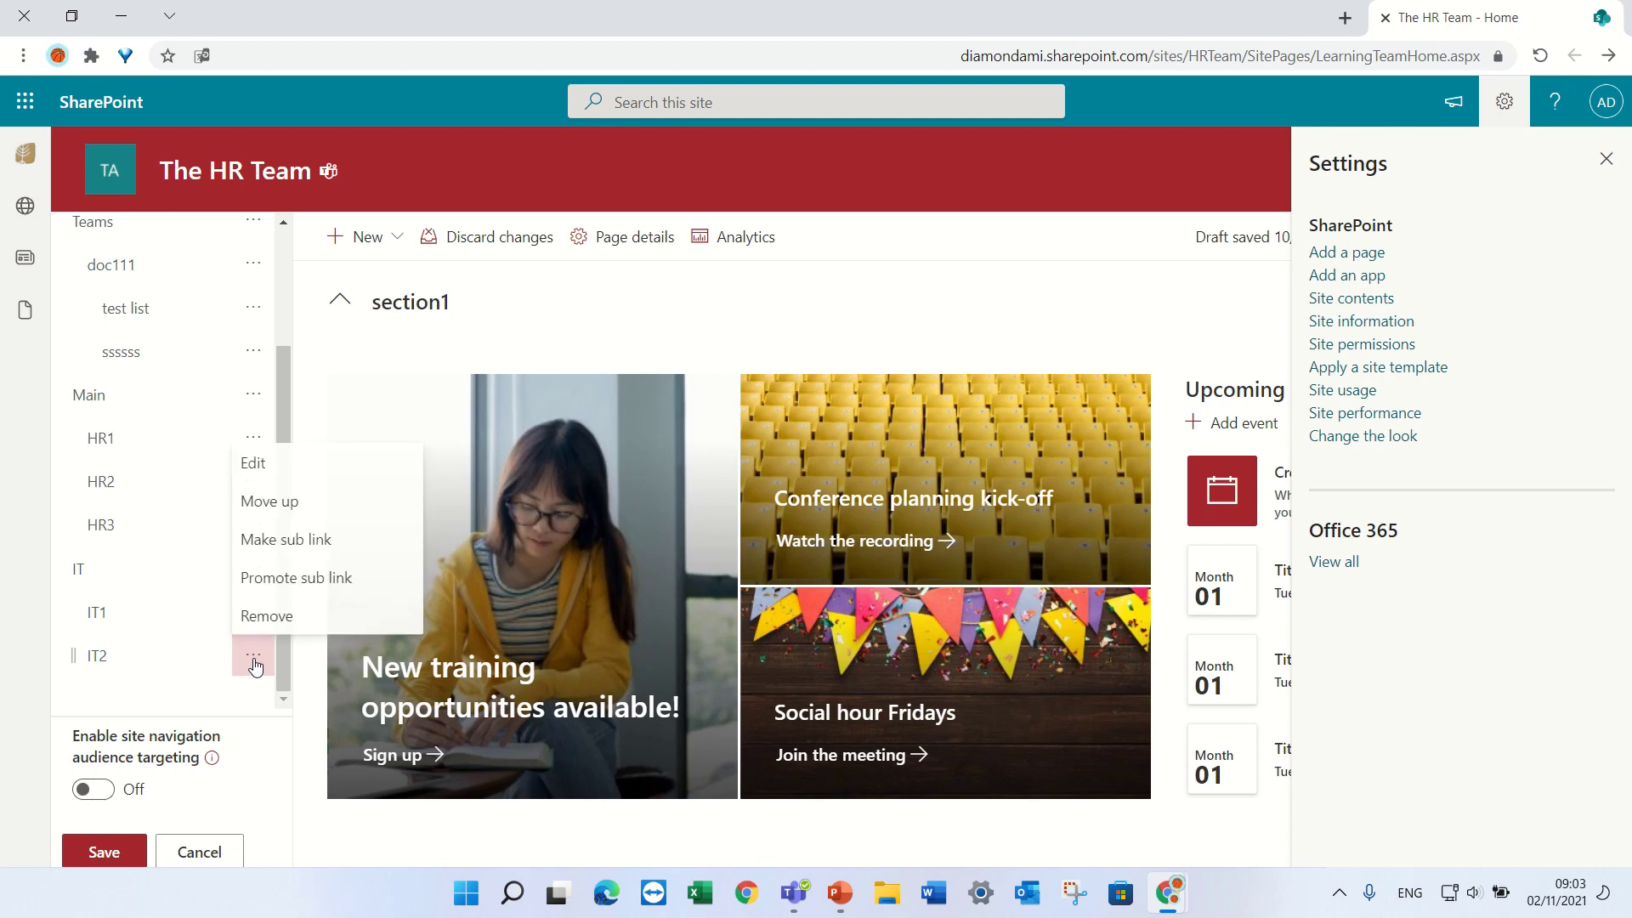
{"action": "left_click", "coordinate": [365, 581]}
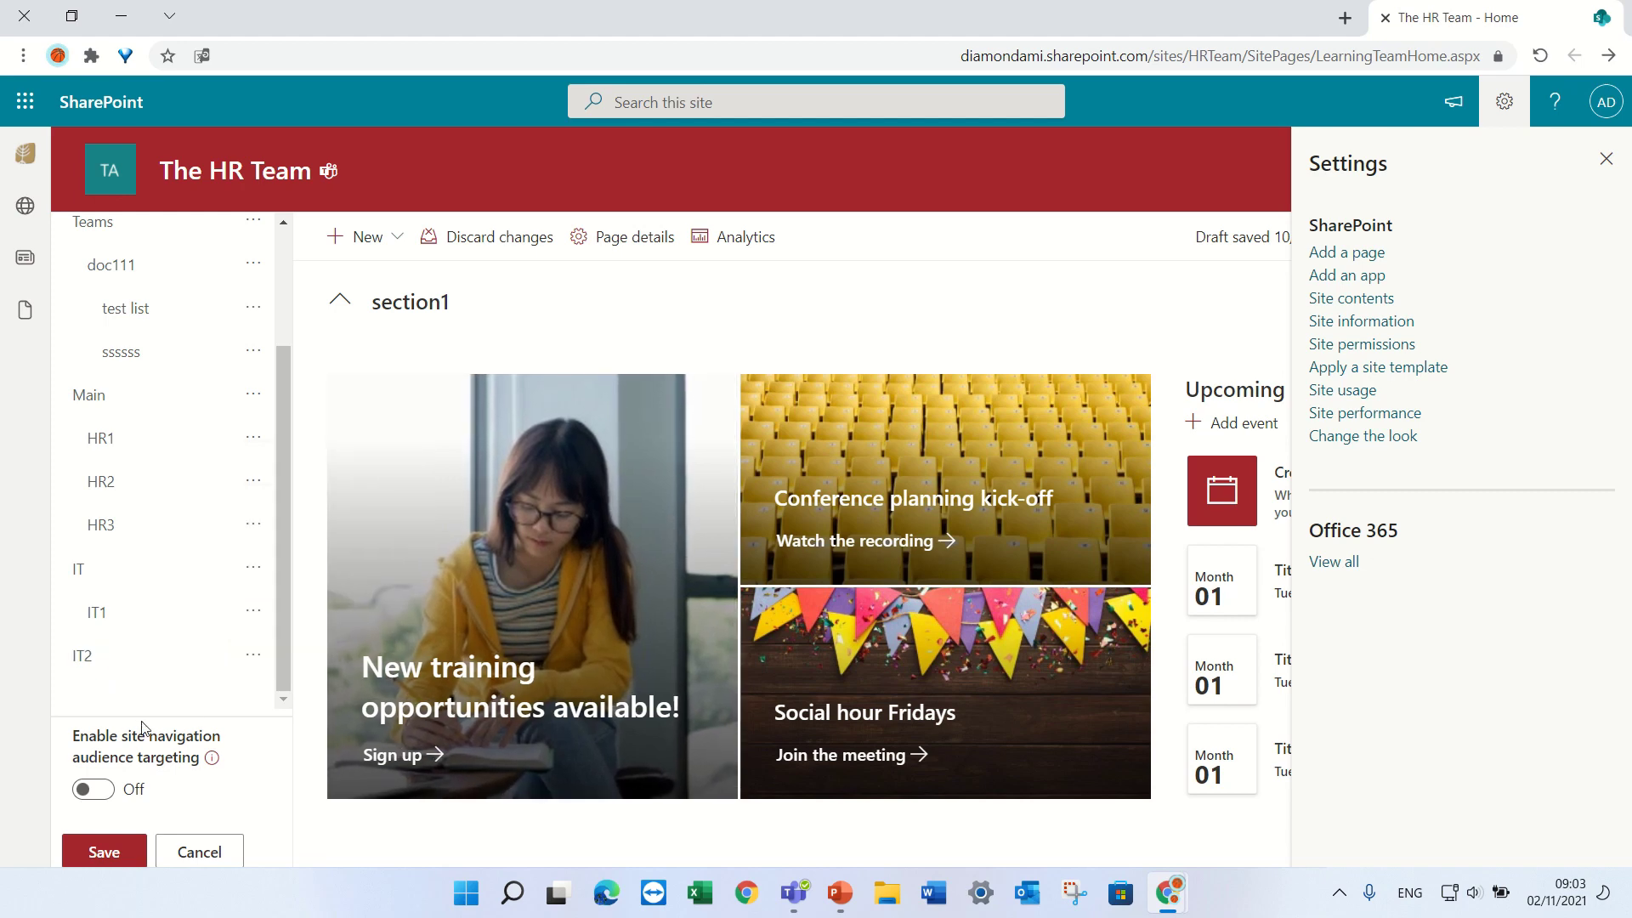
{"action": "left_click", "coordinate": [259, 654]}
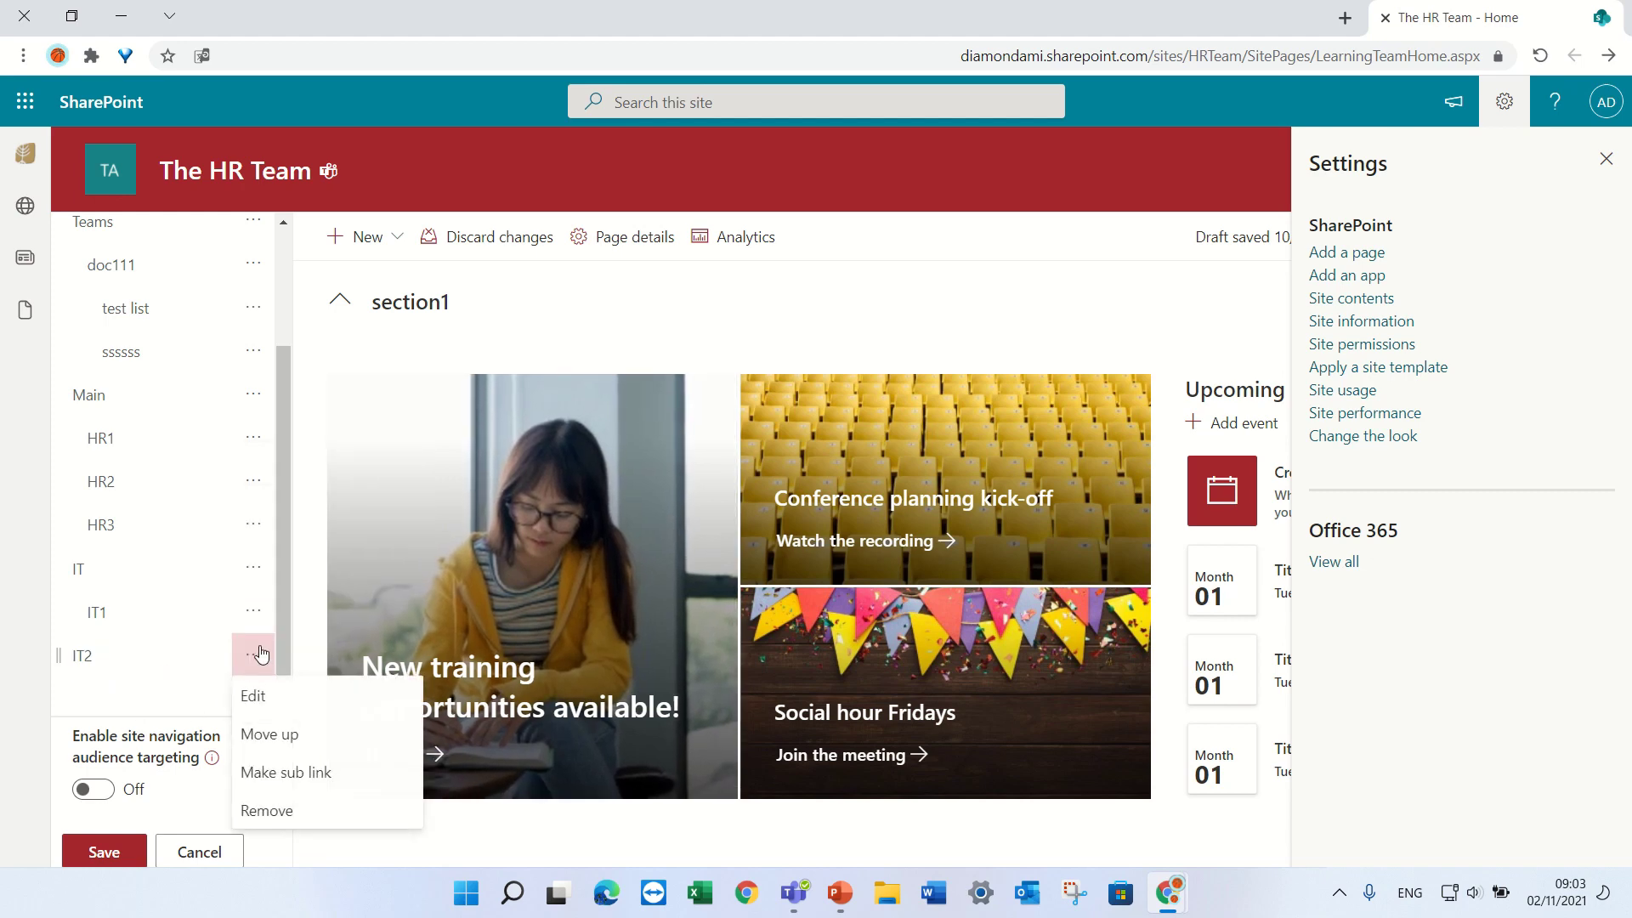
{"action": "left_click", "coordinate": [285, 771]}
{"action": "left_click", "coordinate": [259, 663]}
{"action": "left_click", "coordinate": [327, 539]}
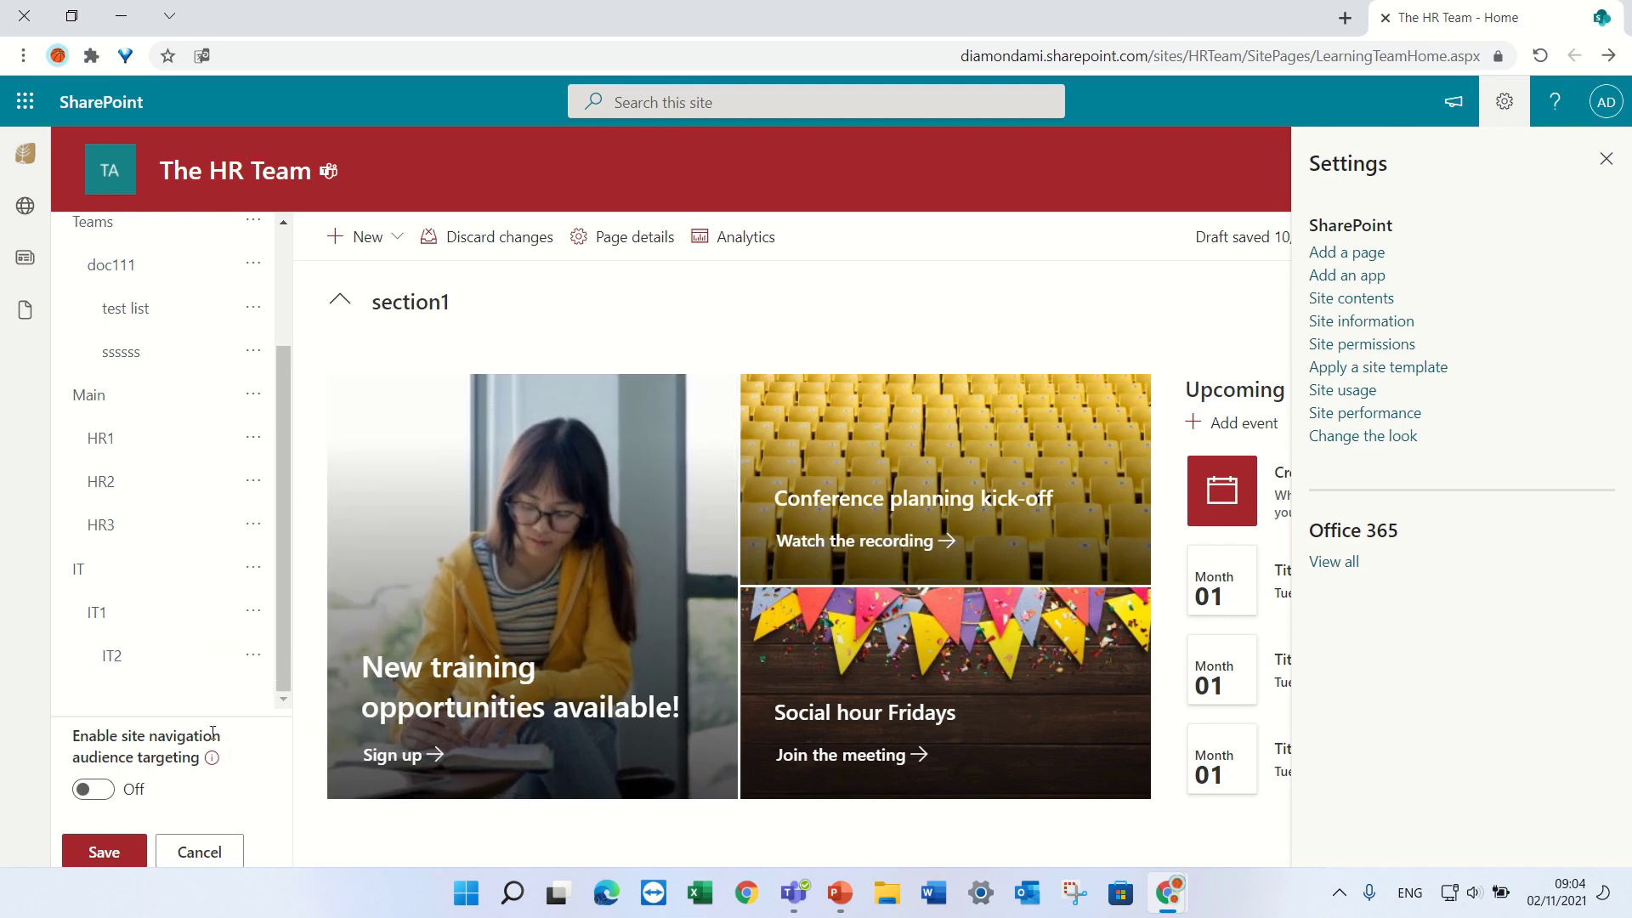
Step: Save the navigation and expand IT to show its sub links
{"action": "mouse_move", "coordinate": [131, 680]}
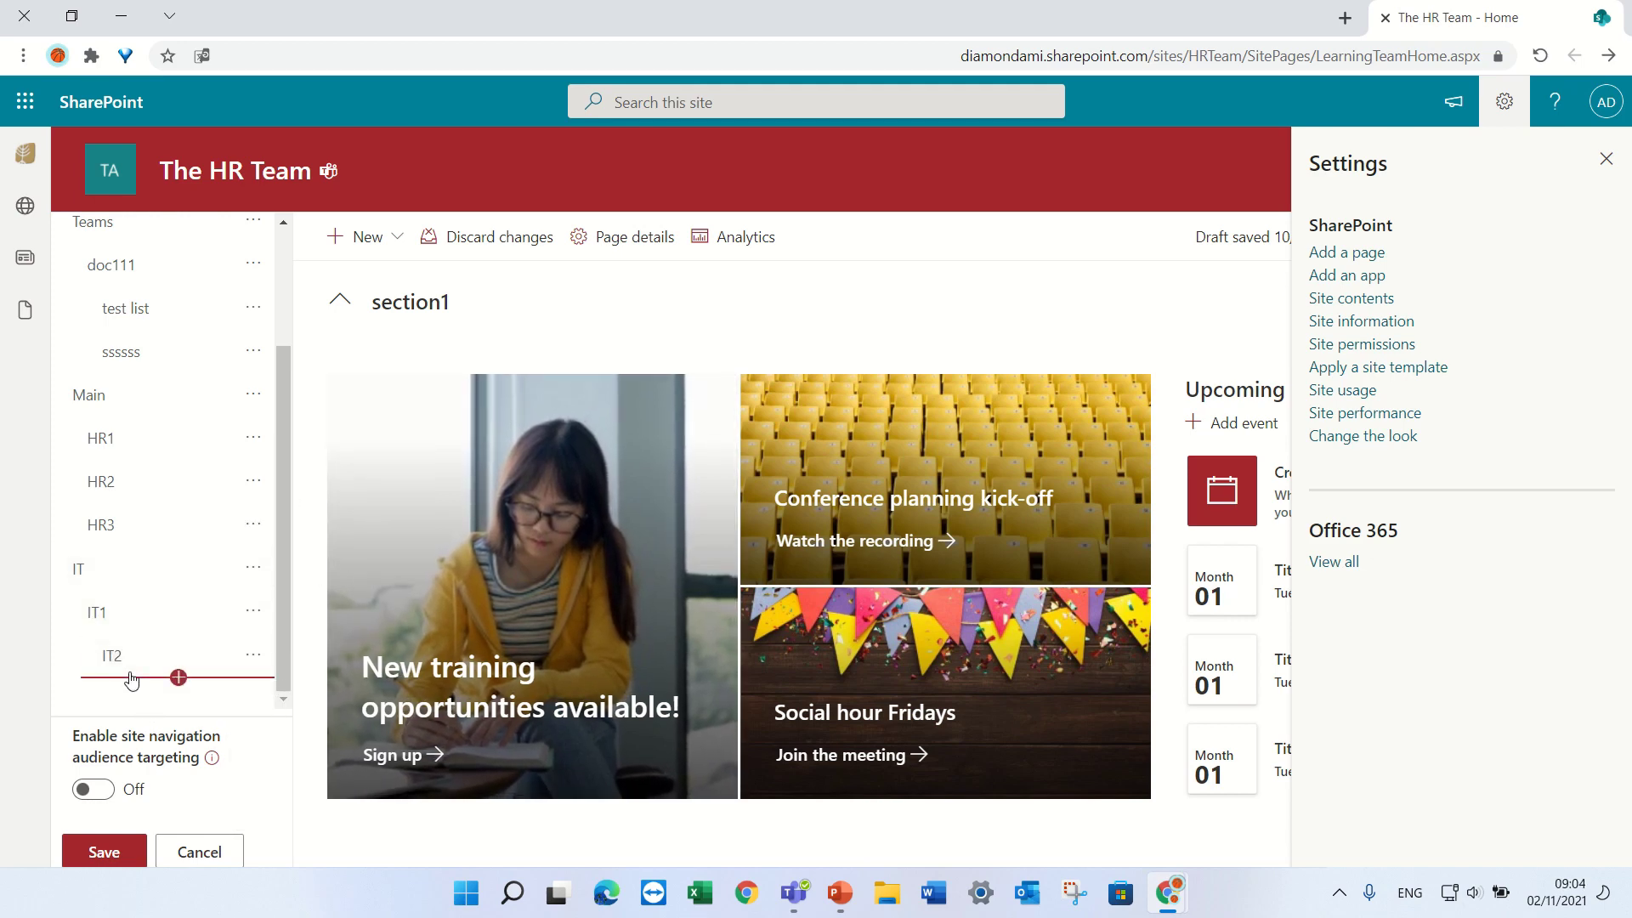
{"action": "left_click", "coordinate": [104, 852]}
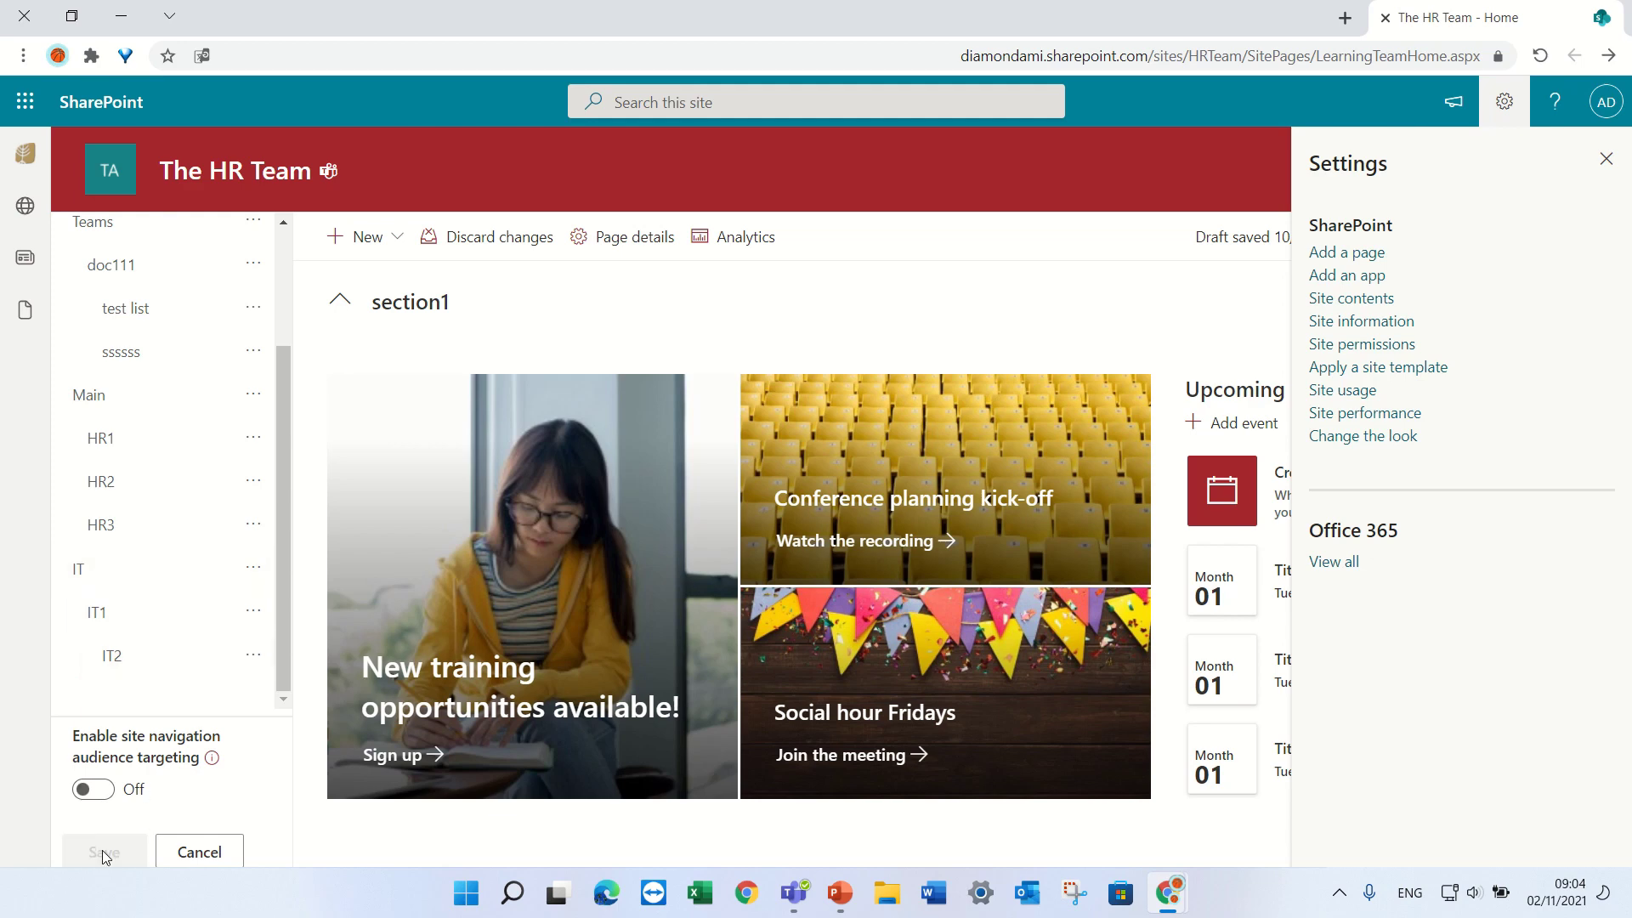
{"action": "left_click", "coordinate": [67, 425]}
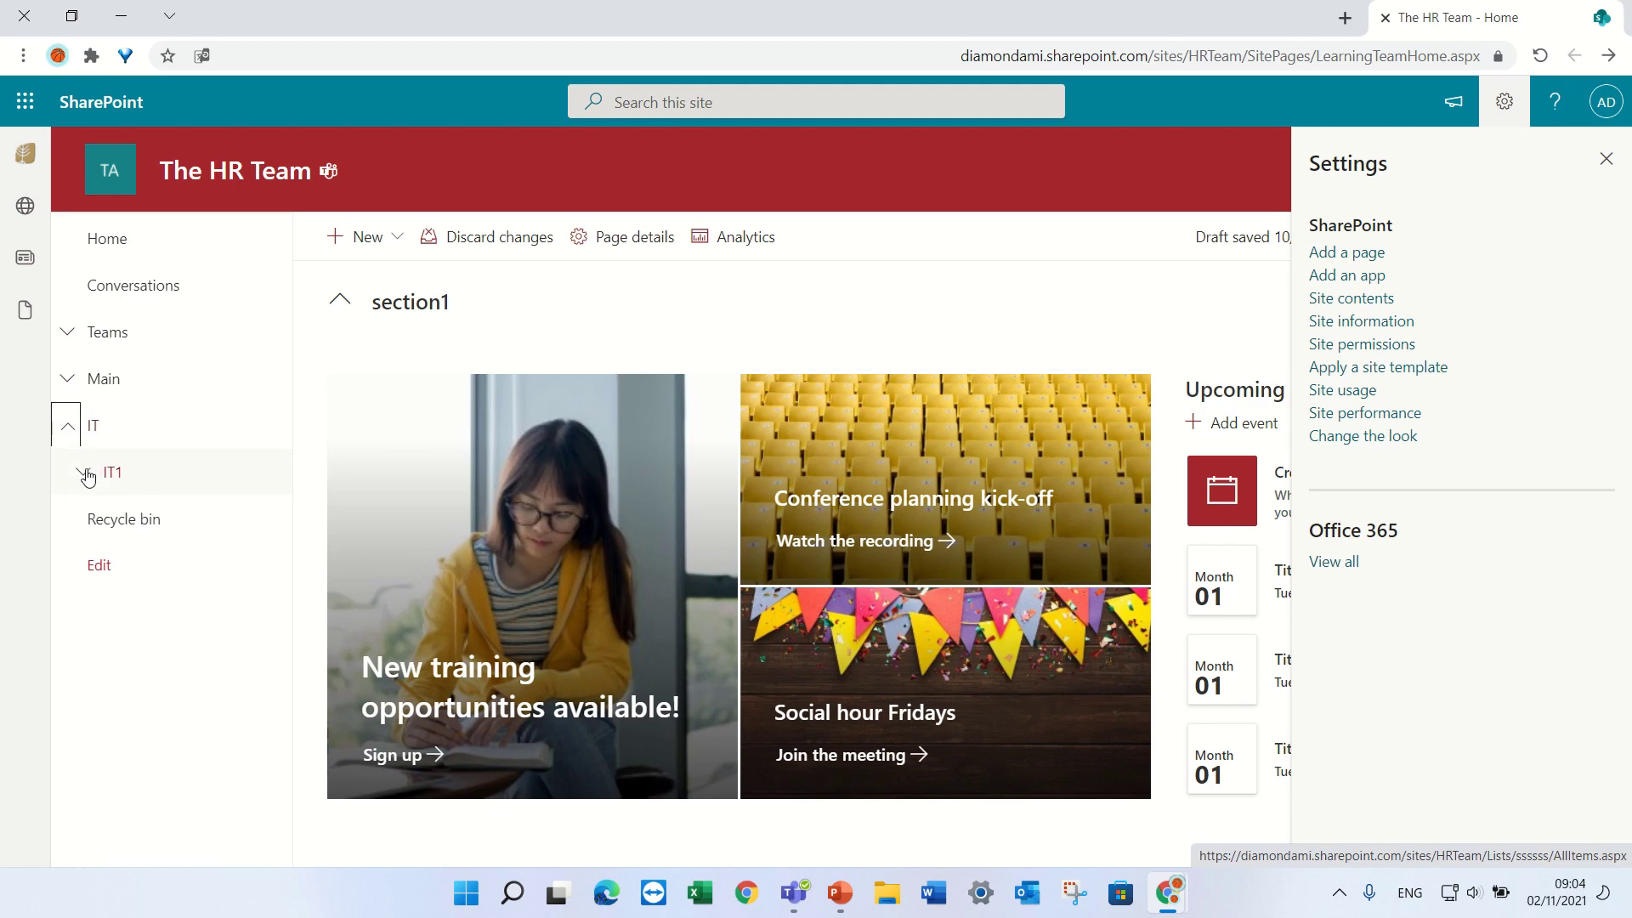
Step: Set navigation orientation to Horizontal, save, and open the IT dropdown to check IT1 and IT2
{"action": "left_click", "coordinate": [84, 474]}
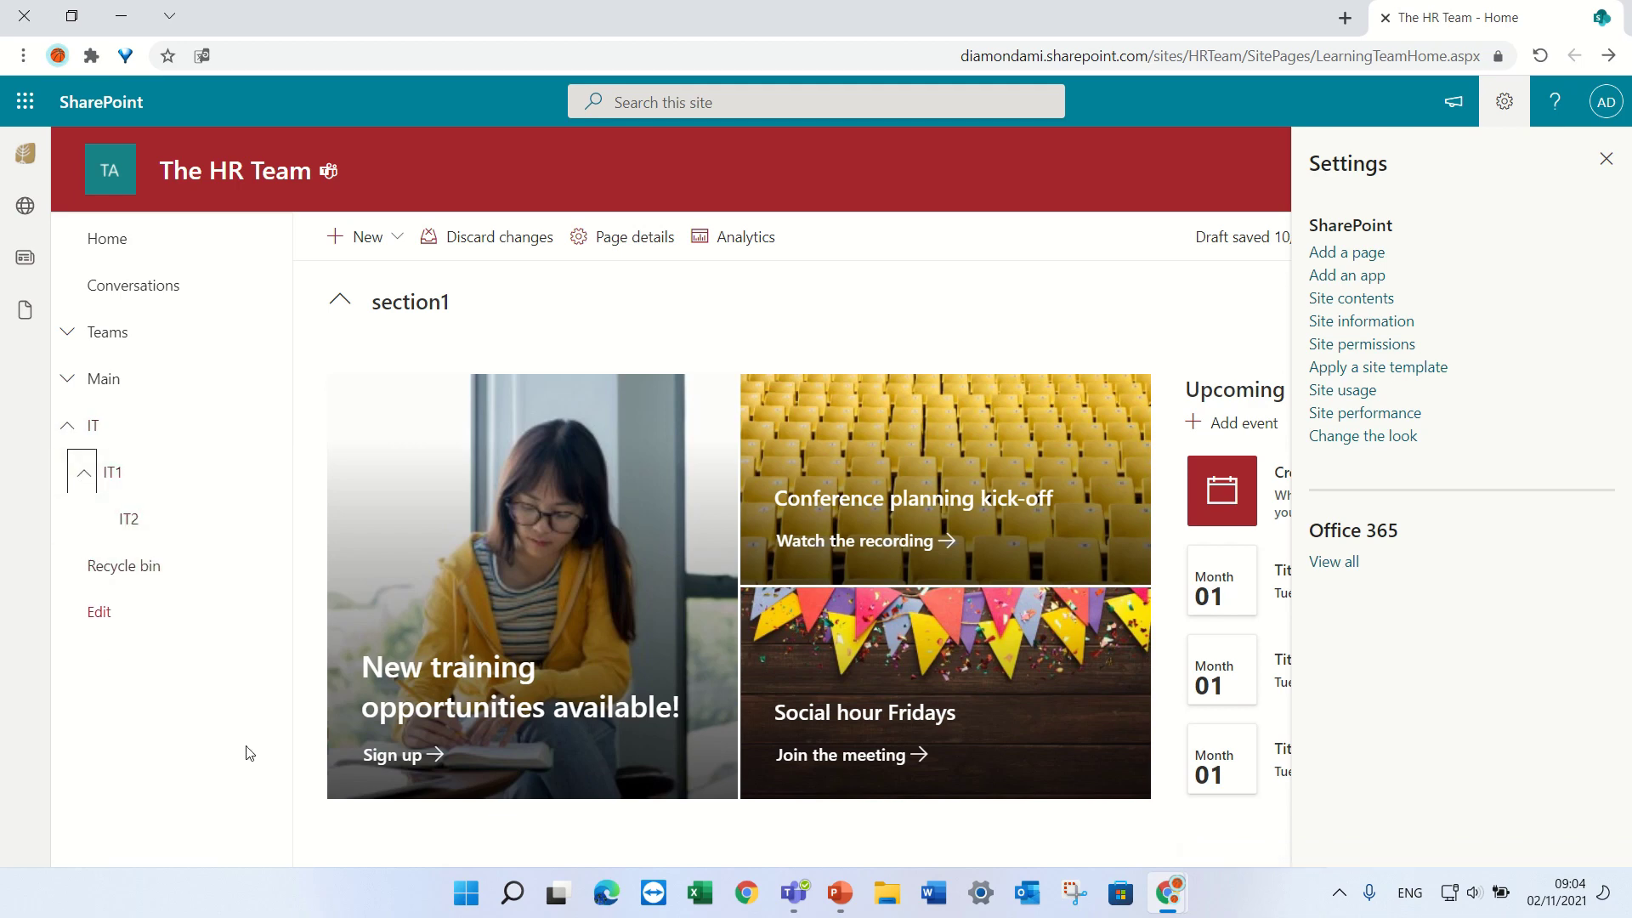
{"action": "left_click", "coordinate": [1408, 437]}
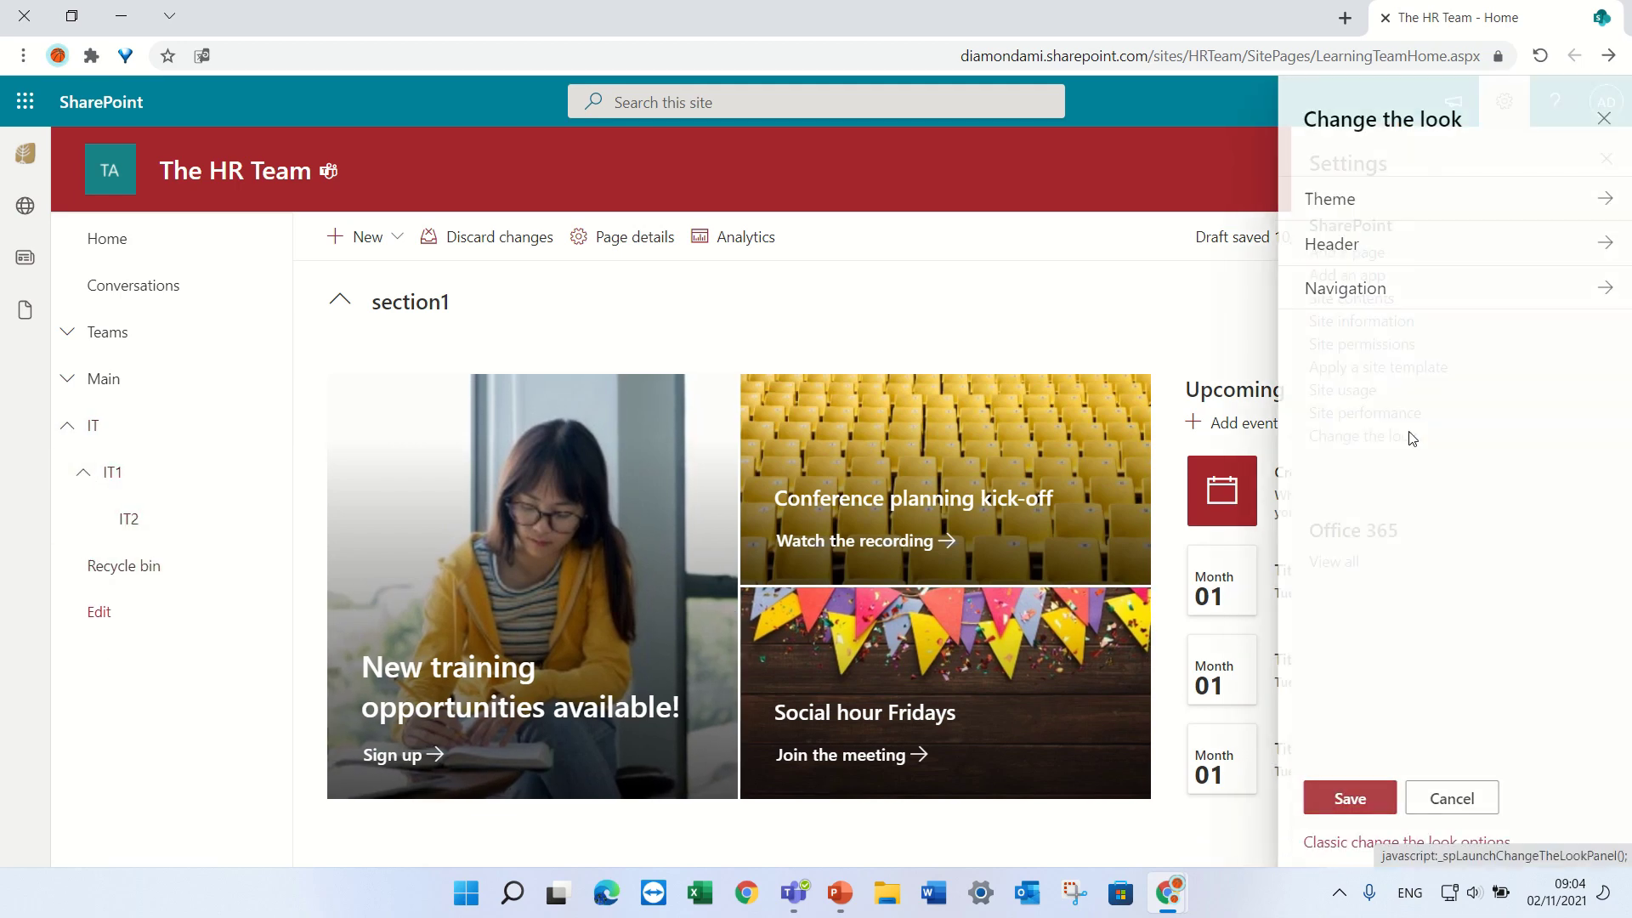
{"action": "left_click", "coordinate": [1376, 301]}
{"action": "left_click", "coordinate": [1380, 307]}
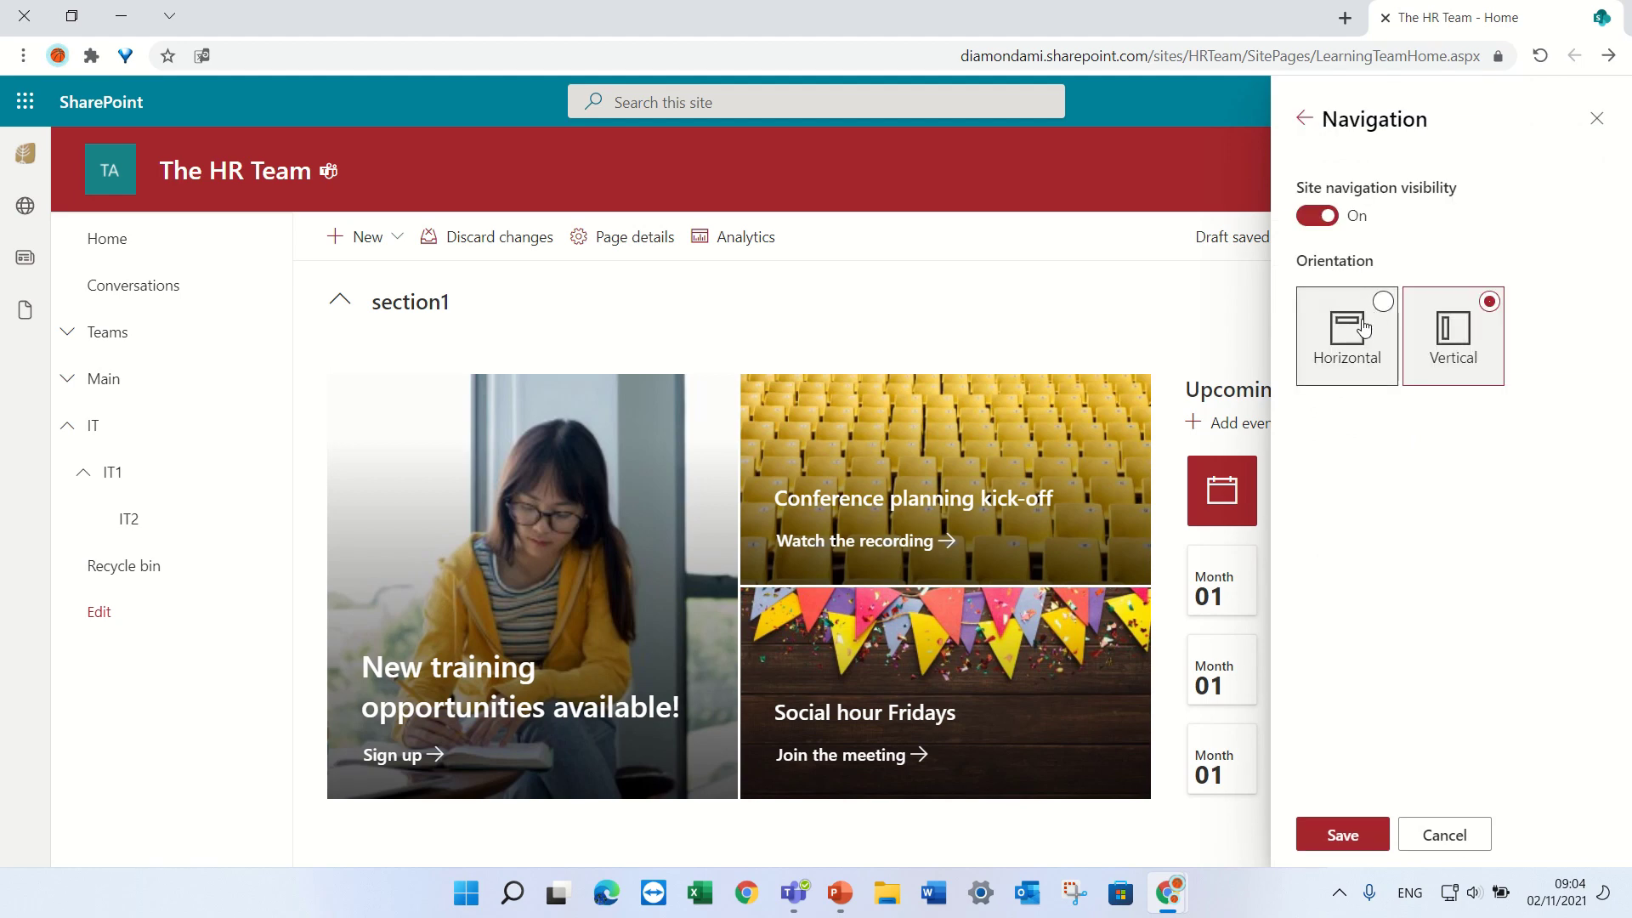
{"action": "left_click", "coordinate": [1337, 831]}
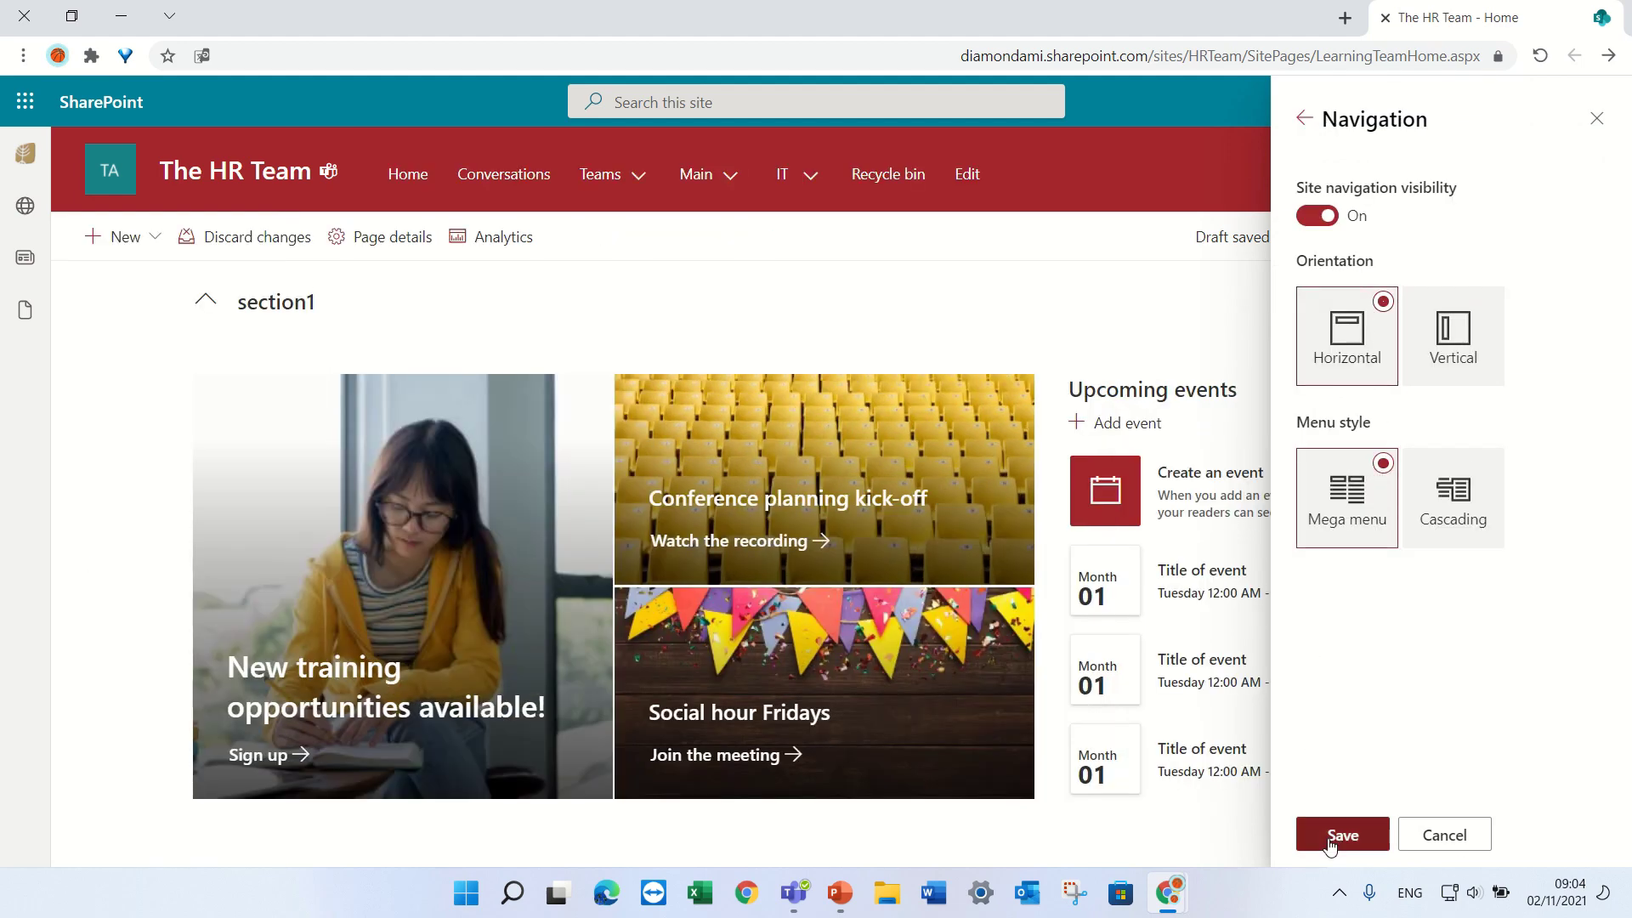
{"action": "left_click", "coordinate": [1596, 118]}
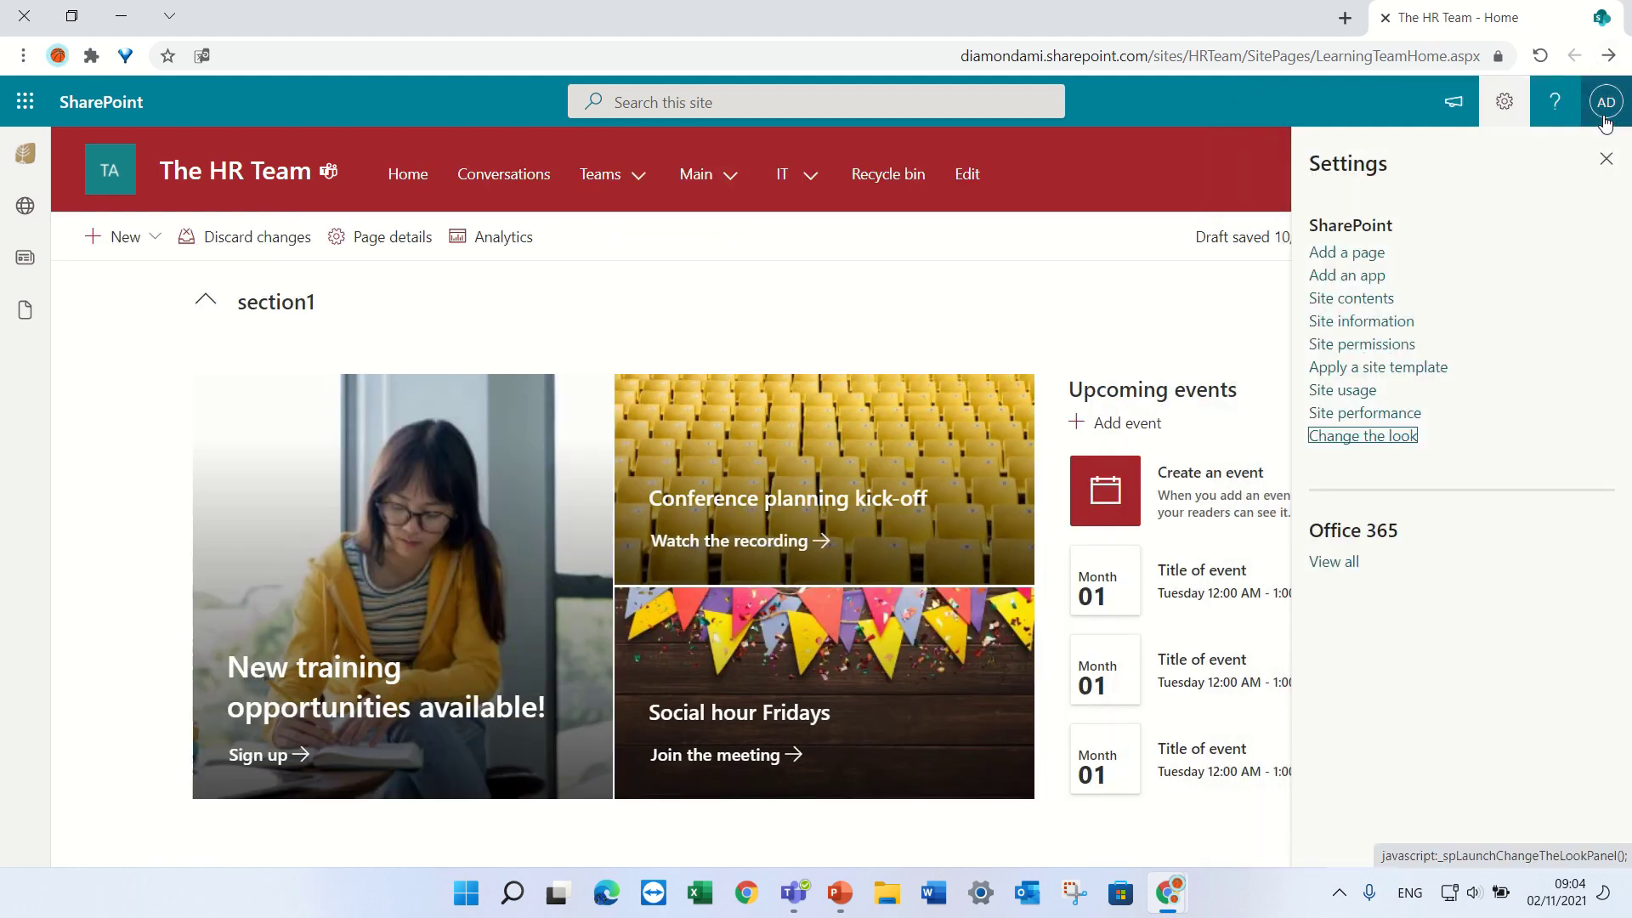
{"action": "left_click", "coordinate": [1603, 161]}
{"action": "left_click", "coordinate": [804, 180]}
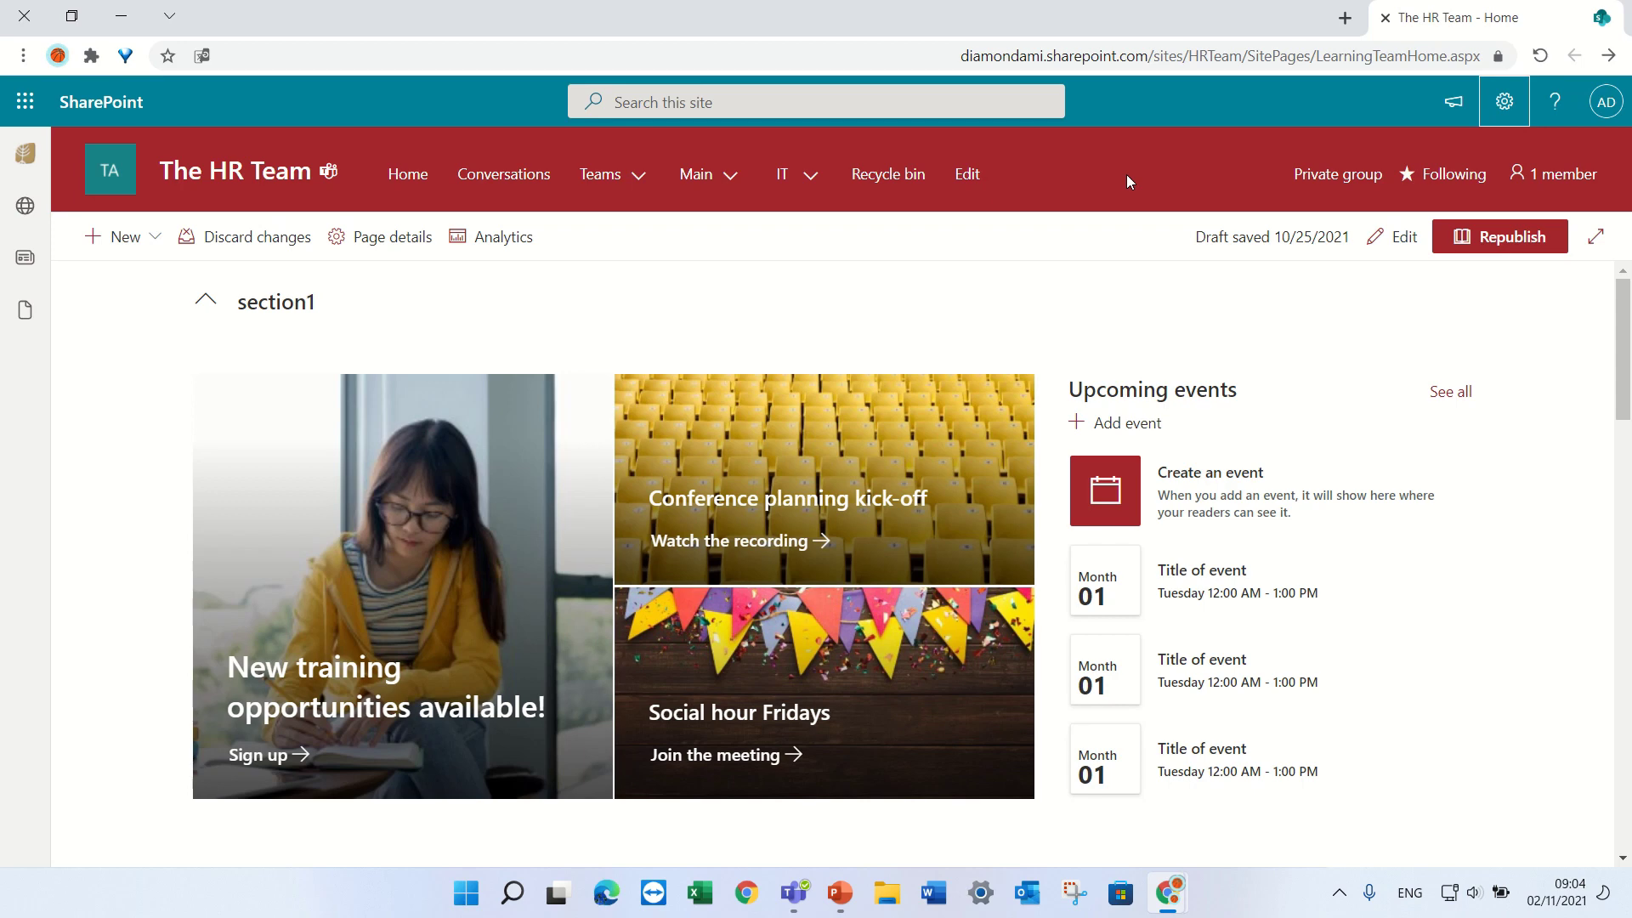
Step: Republish the page and reopen the navigation editor
{"action": "left_click", "coordinate": [1386, 241]}
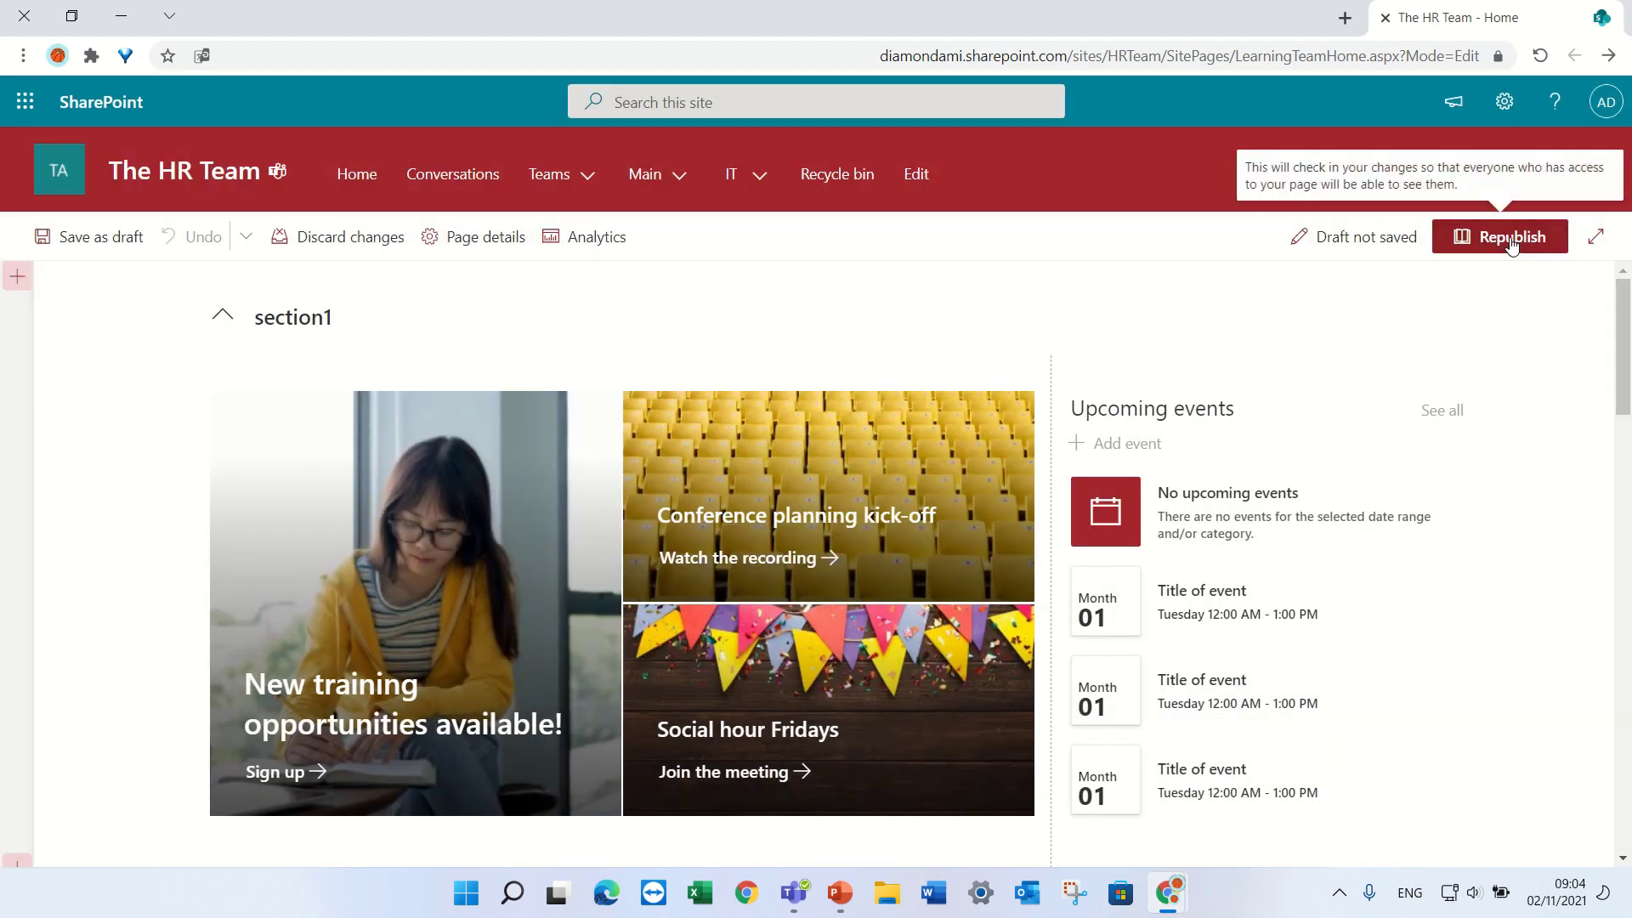
{"action": "left_click", "coordinate": [1509, 238]}
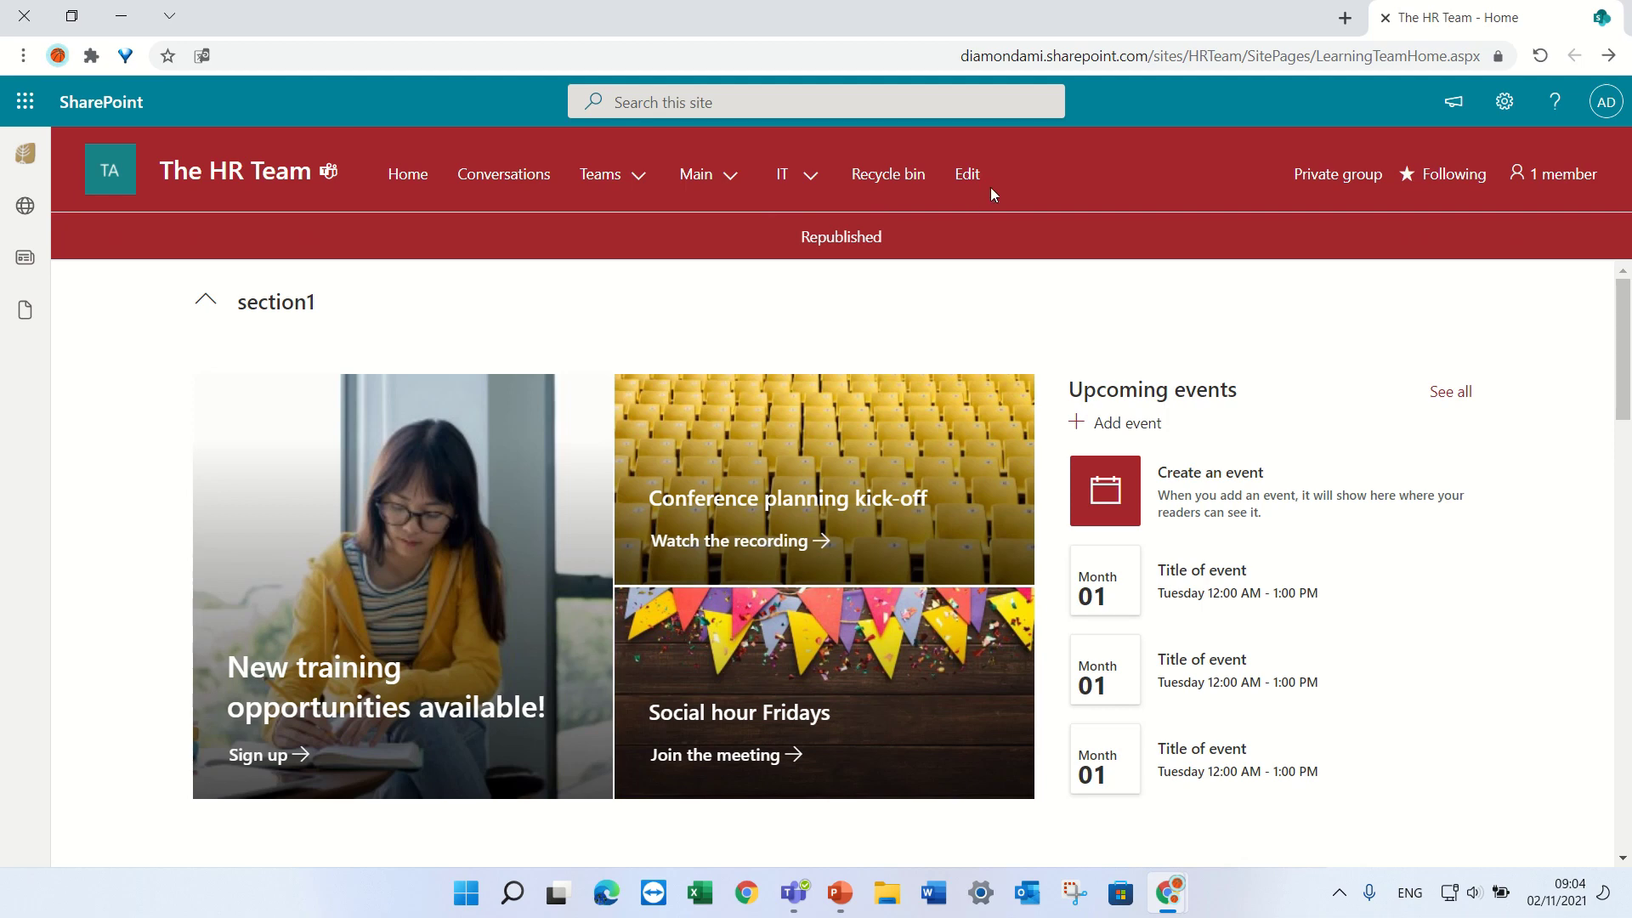
{"action": "left_click", "coordinate": [968, 174]}
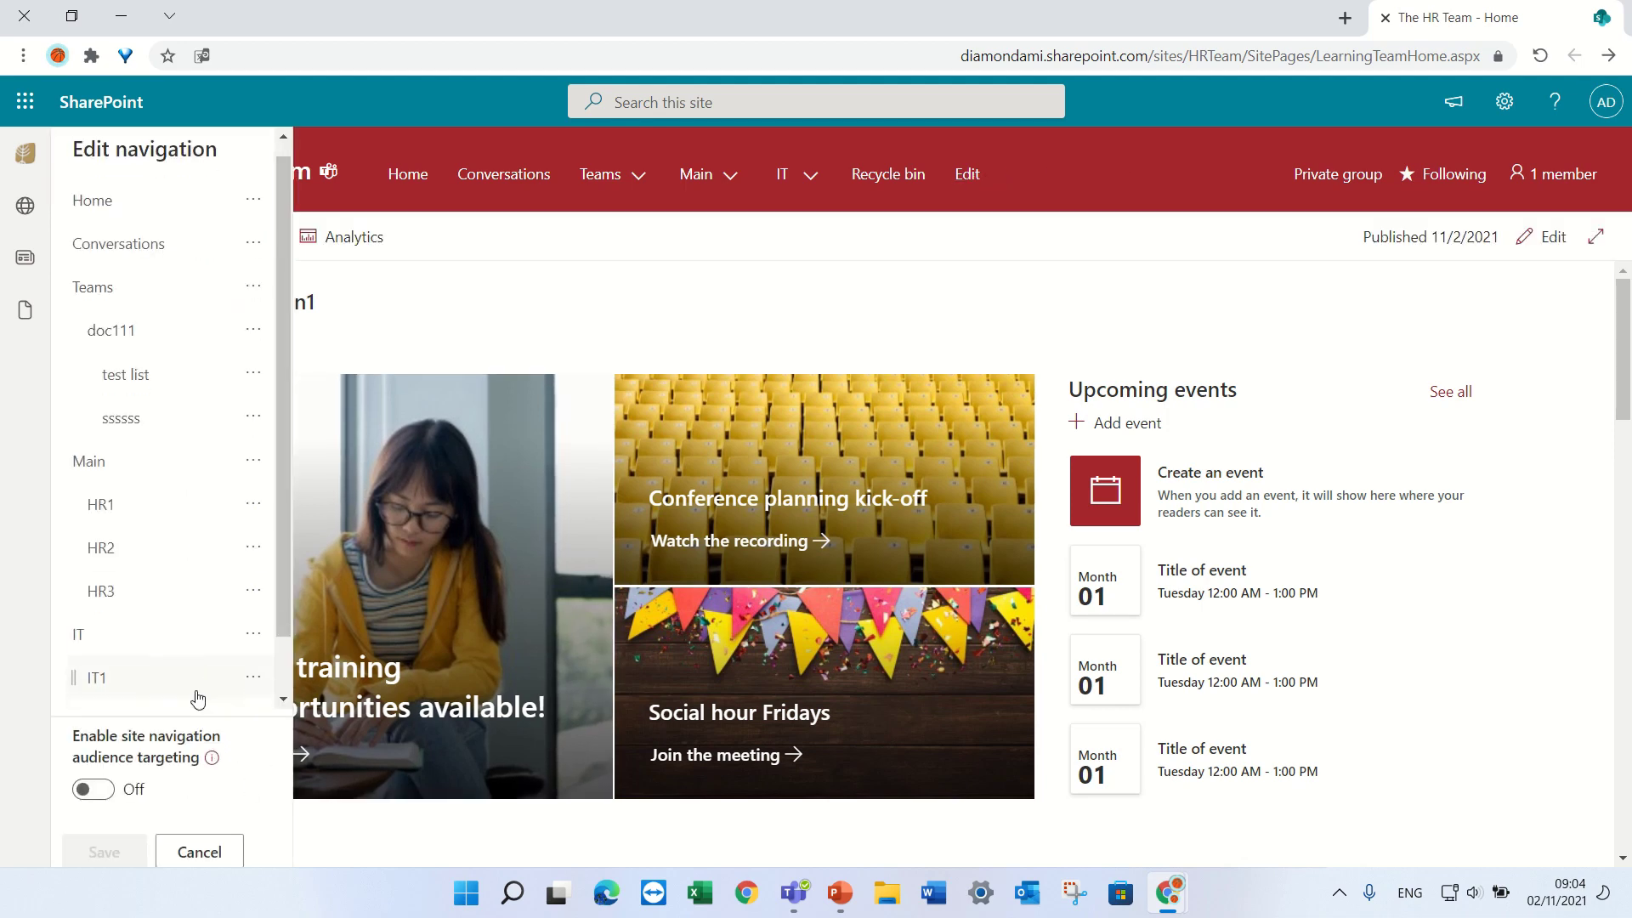
{"action": "scroll", "coordinate": [162, 701], "scroll_direction": "down", "scroll_amount": 1}
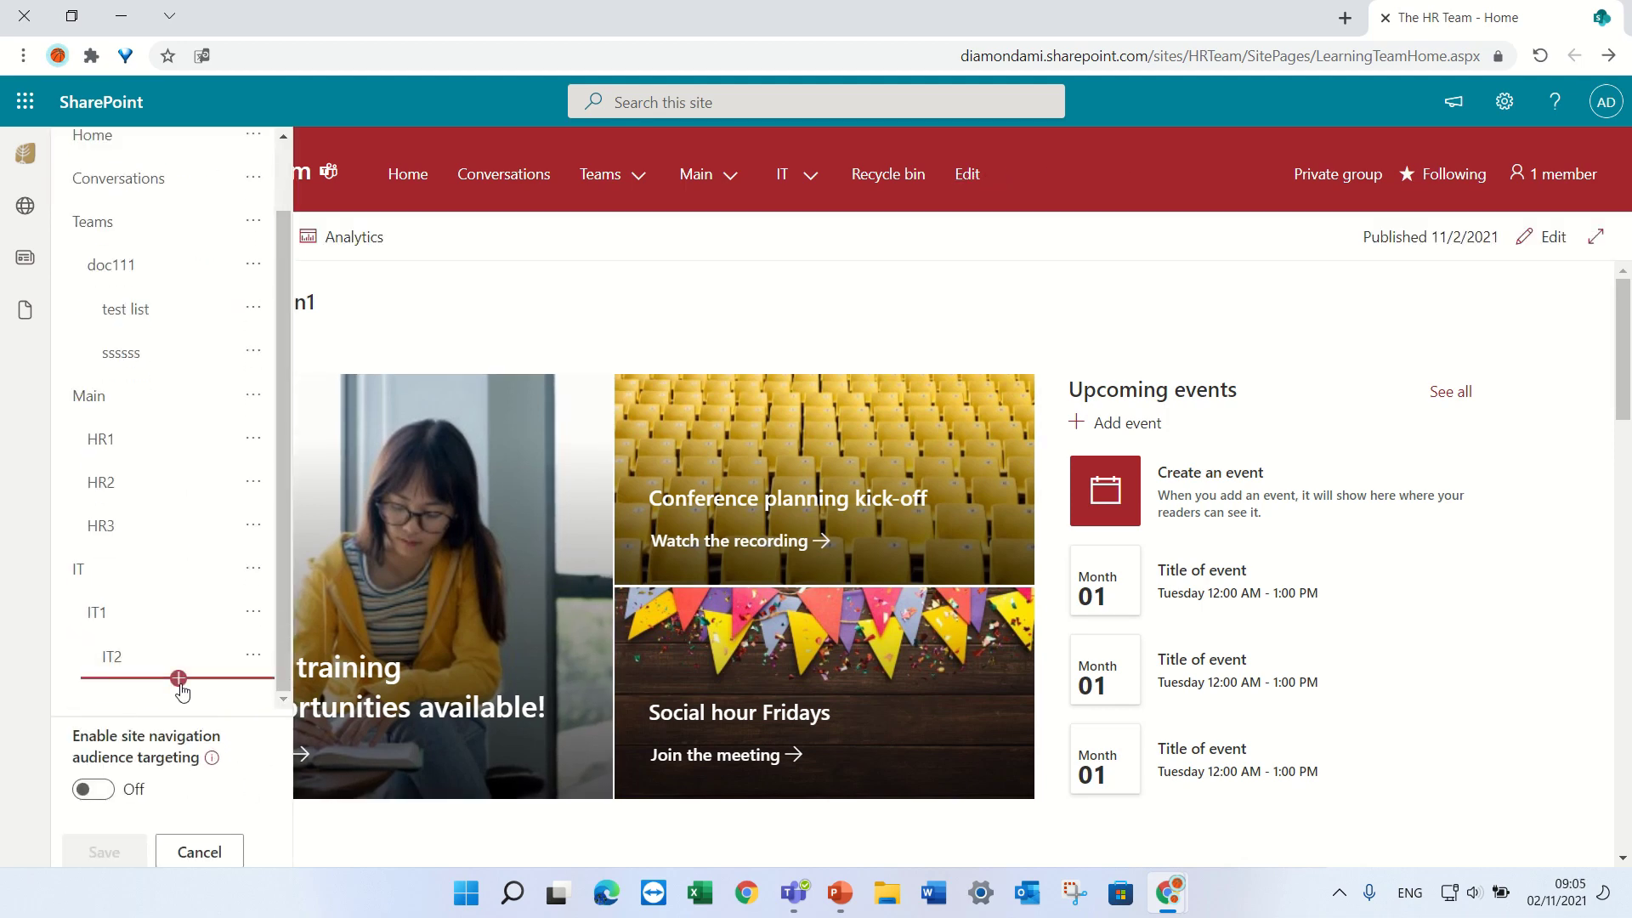
Step: Add a link named 'aaaa' below IT2 using the pasted list address
{"action": "left_click", "coordinate": [178, 678]}
{"action": "left_click_drag", "start_coordinate": [384, 653], "coordinate": [302, 654]}
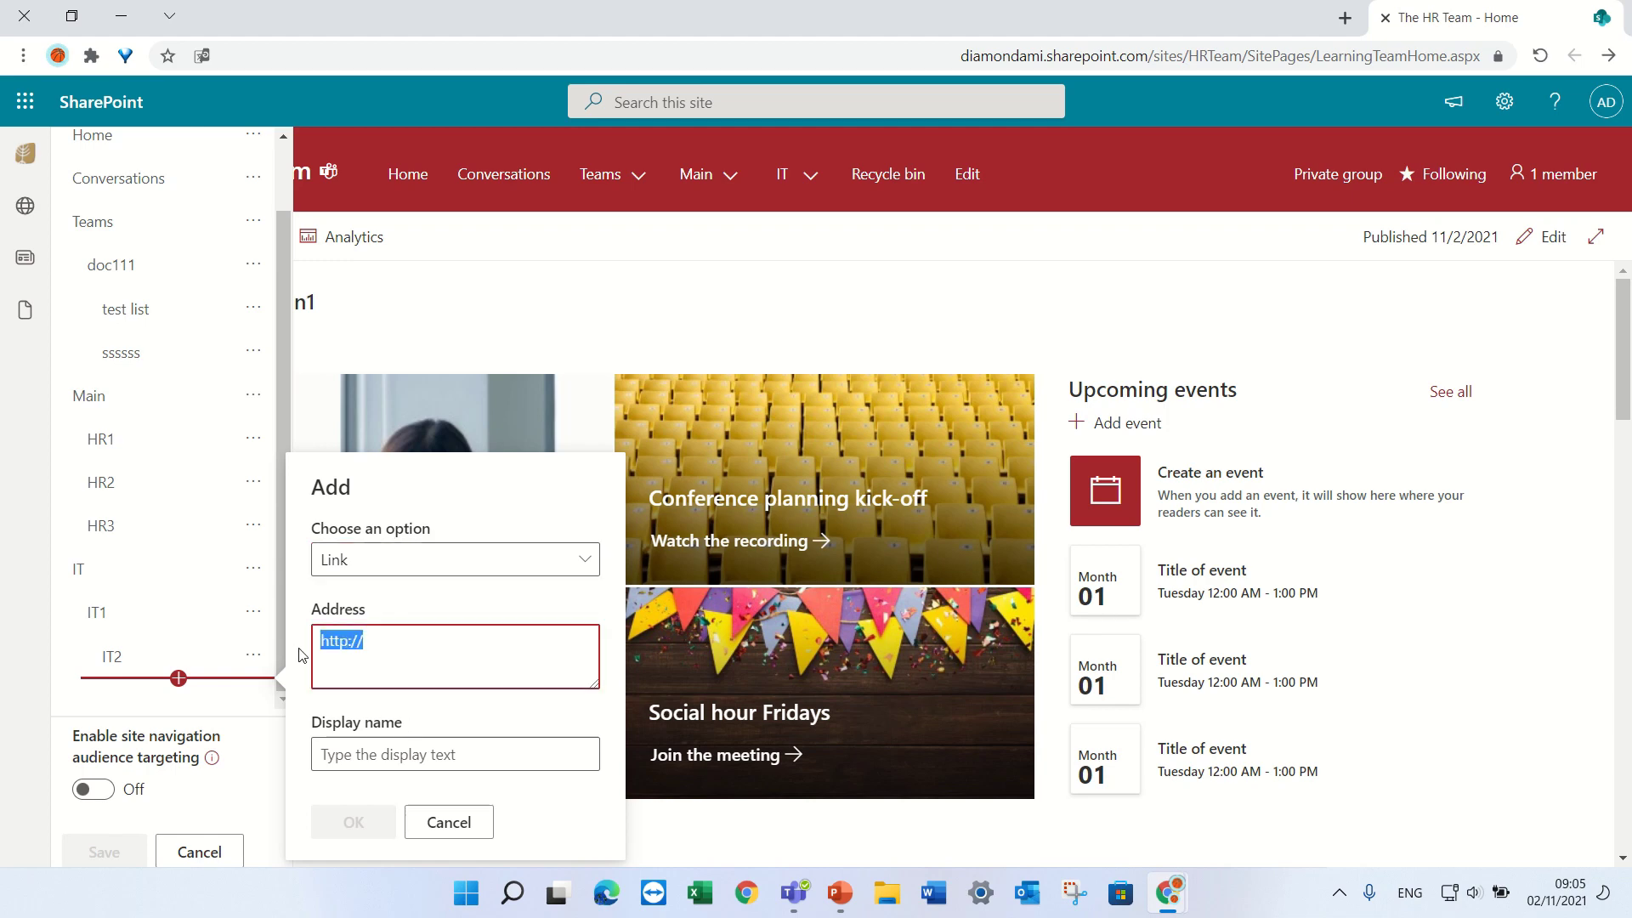
{"action": "type", "text": "https://diamondami.sharepoint.com/sites/HRTeam/Lists/ssssss/AllItems.aspx"}
{"action": "left_click", "coordinate": [403, 755]}
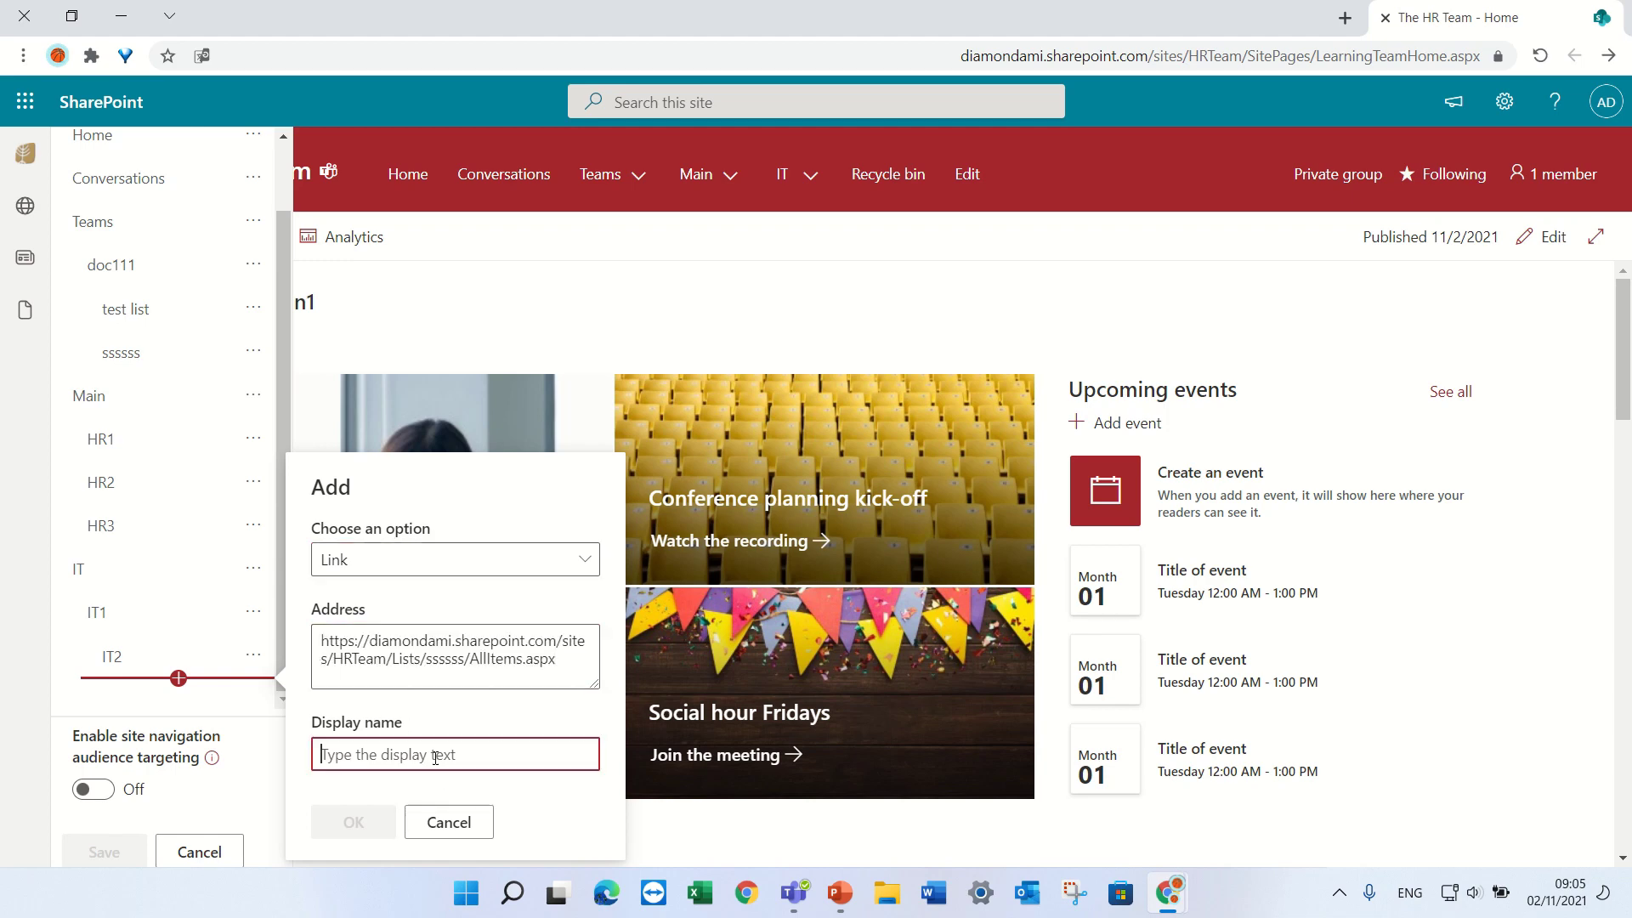
{"action": "type", "text": "dd"}
{"action": "key", "text": "ctrl+a"}
{"action": "type", "text": "aaaa"}
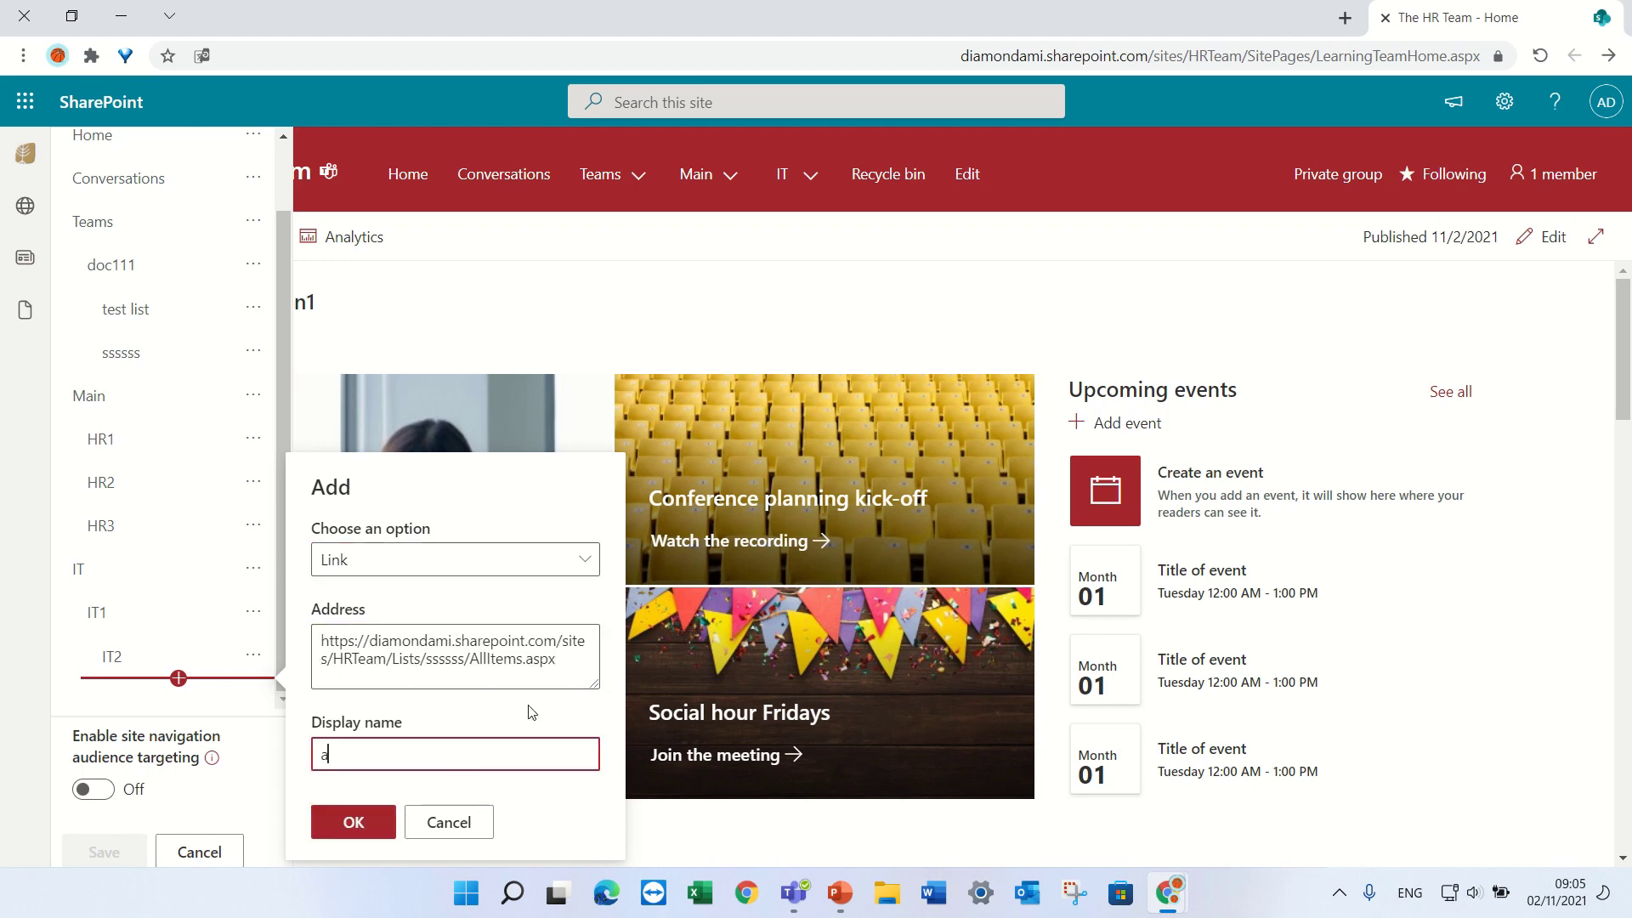
{"action": "left_click", "coordinate": [349, 820]}
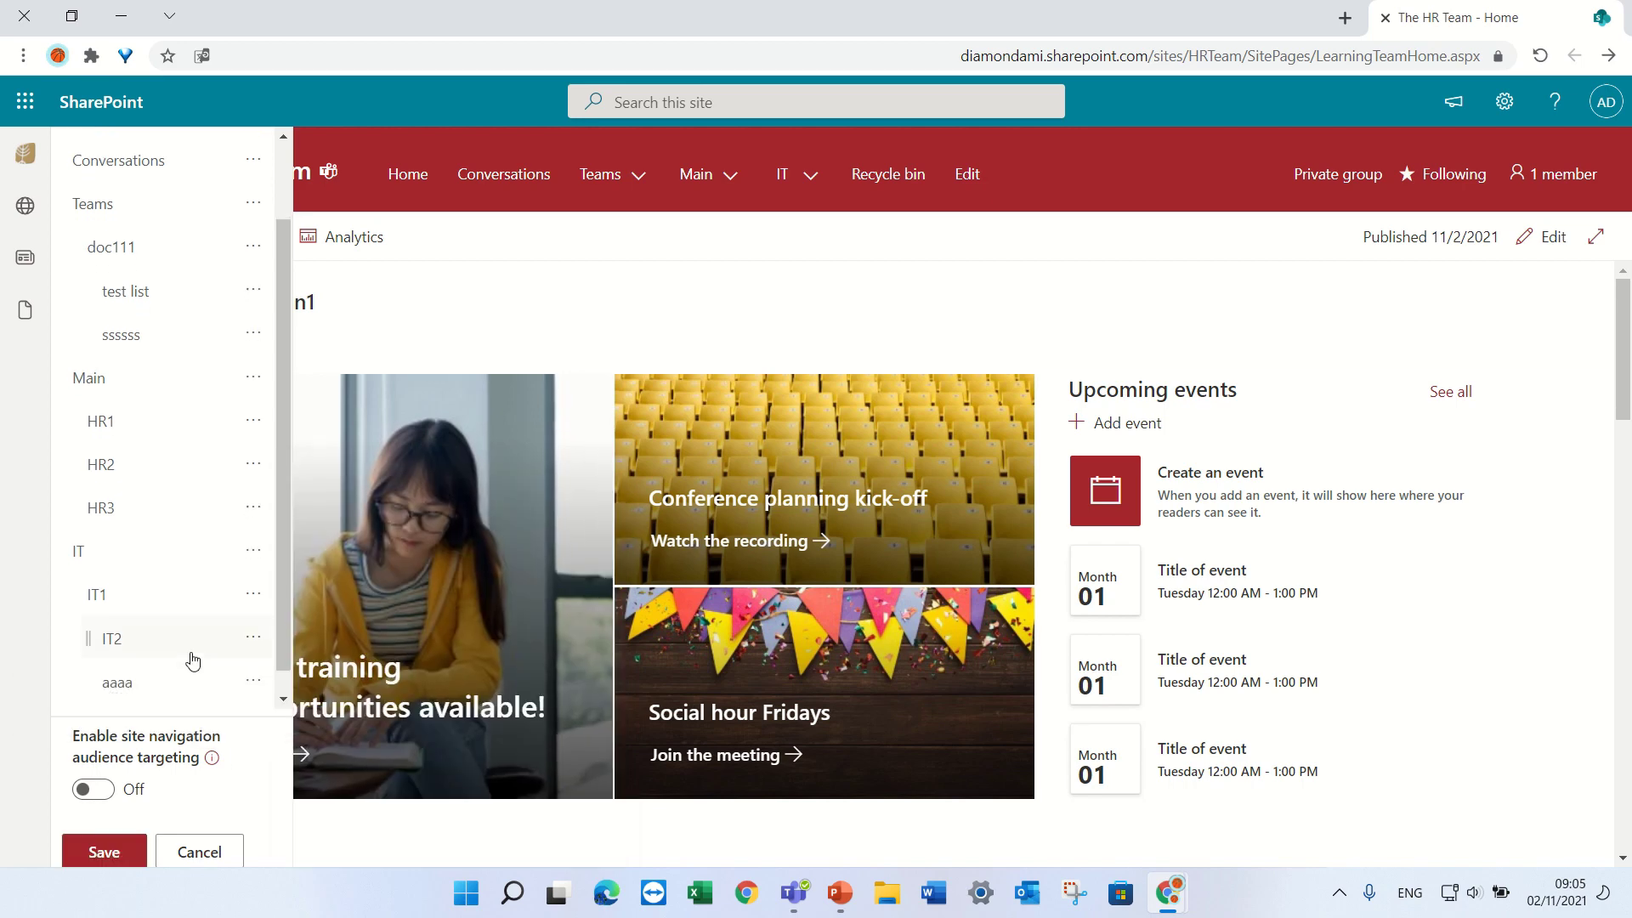
Step: Cancel an extra new link and promote aaaa twice to top-level
{"action": "scroll", "coordinate": [178, 689], "scroll_direction": "down", "scroll_amount": 1}
{"action": "left_click", "coordinate": [178, 678]}
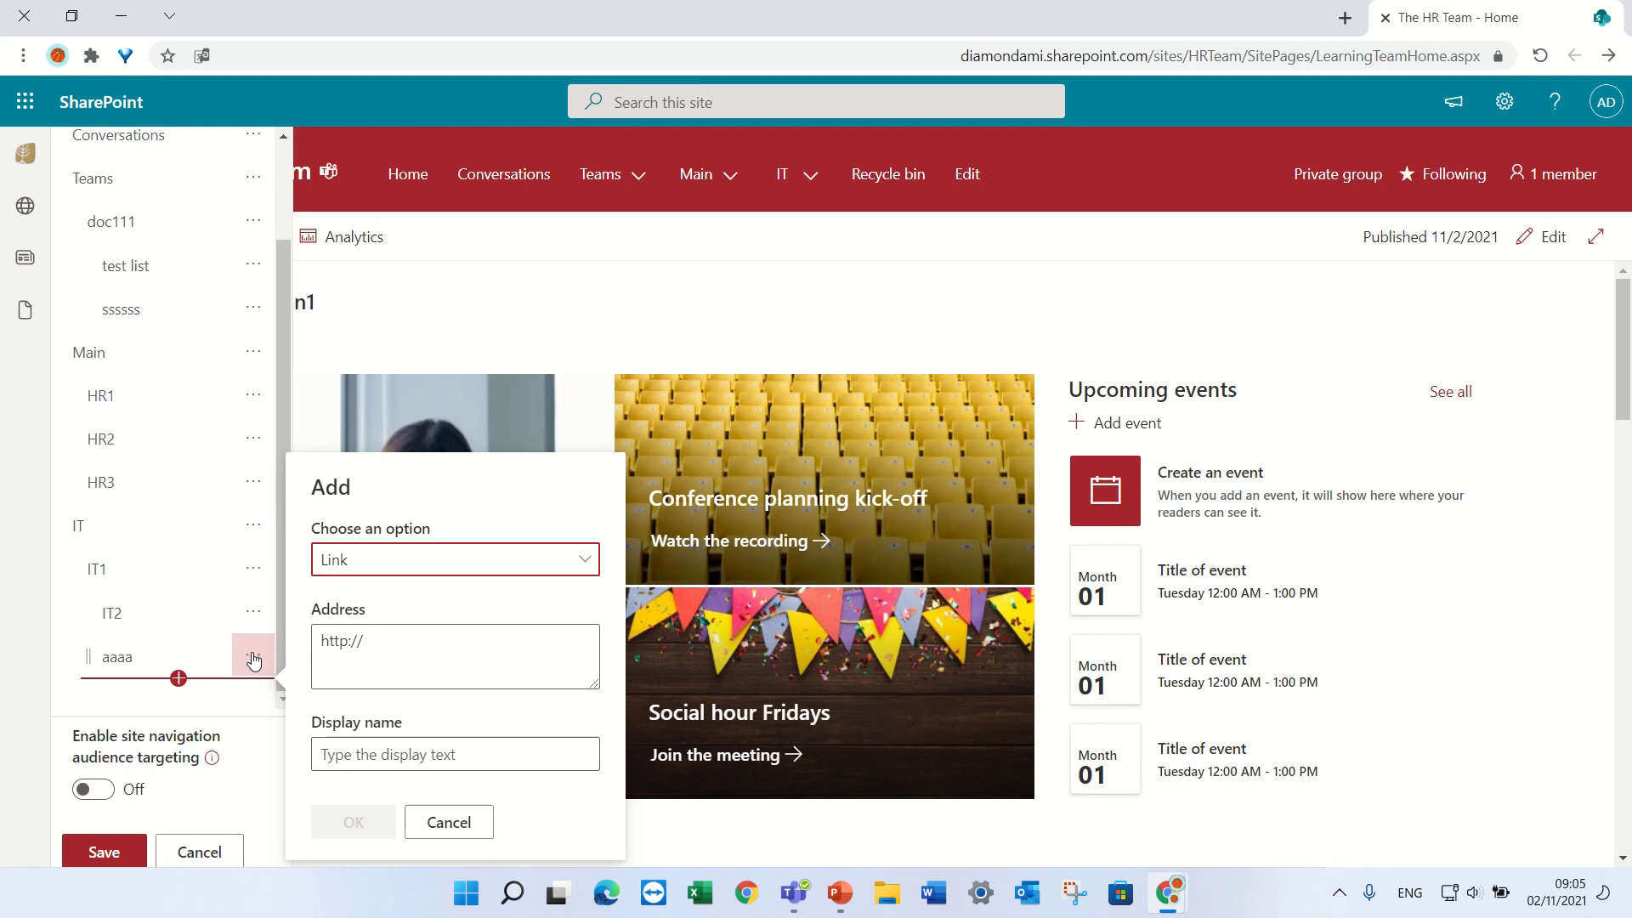
{"action": "left_click", "coordinate": [449, 822]}
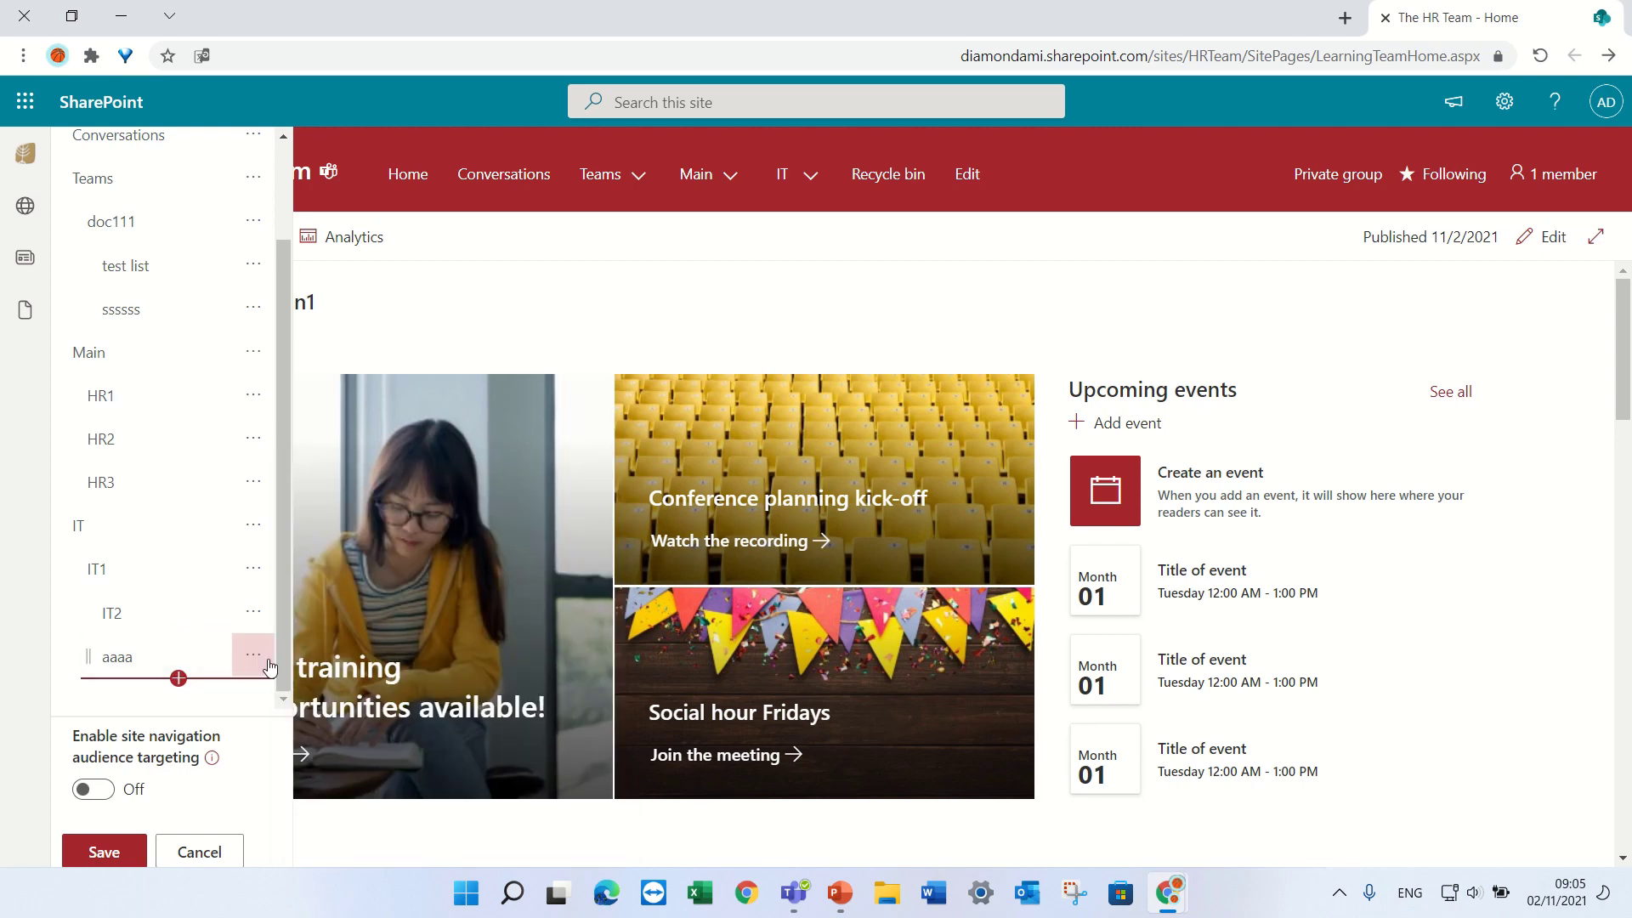
{"action": "left_click", "coordinate": [268, 667]}
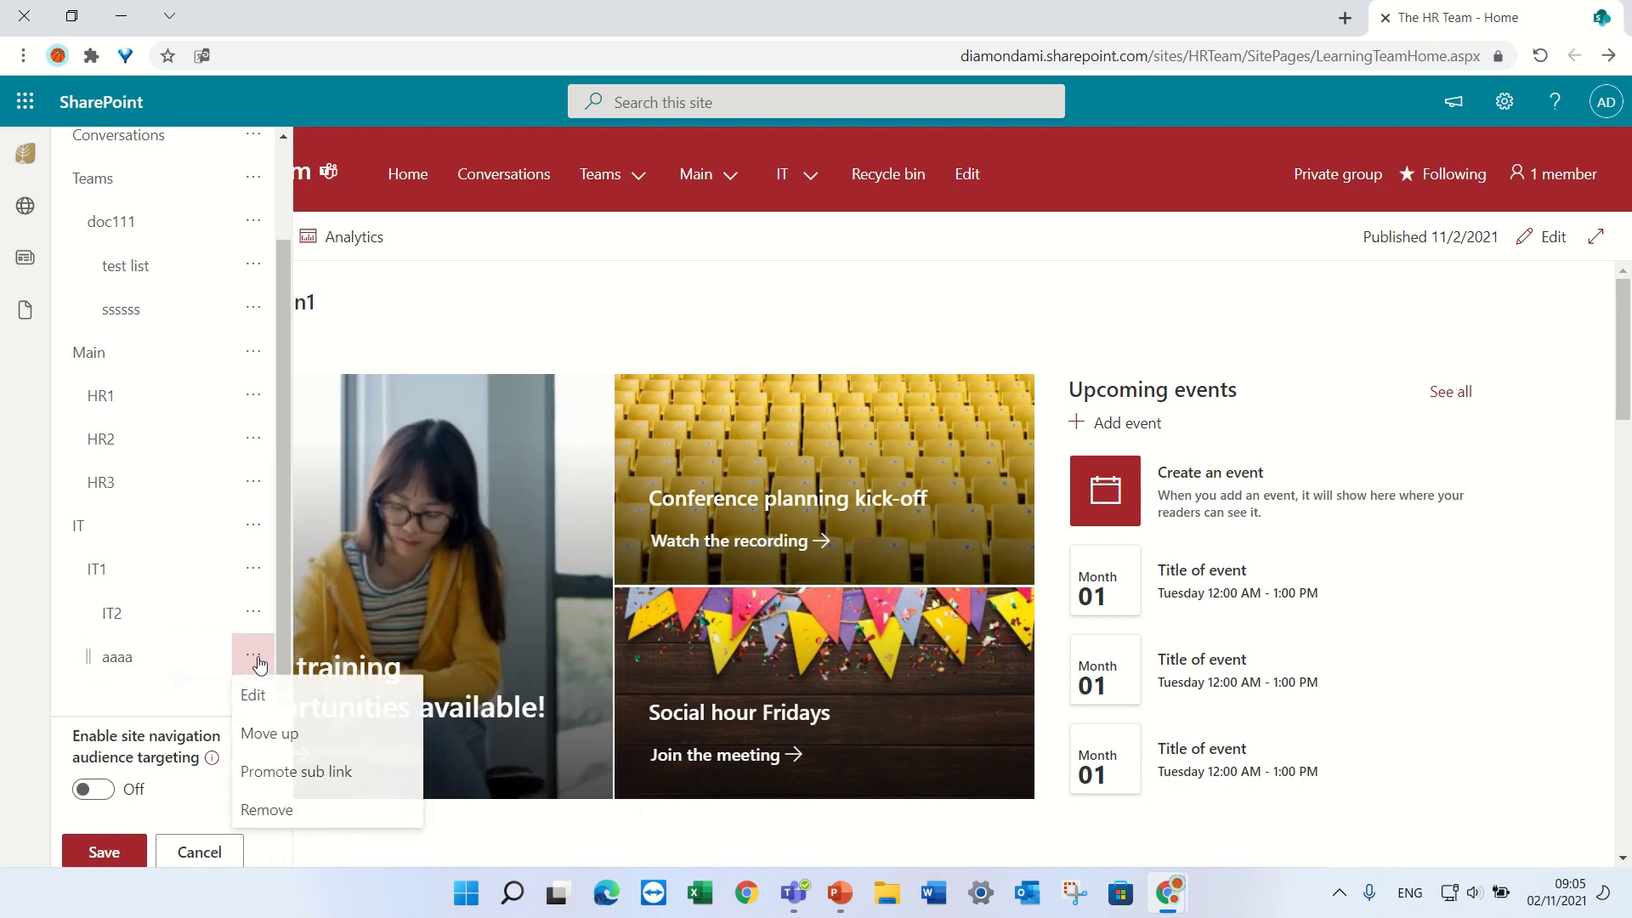
{"action": "left_click", "coordinate": [326, 784]}
{"action": "left_click", "coordinate": [255, 655]}
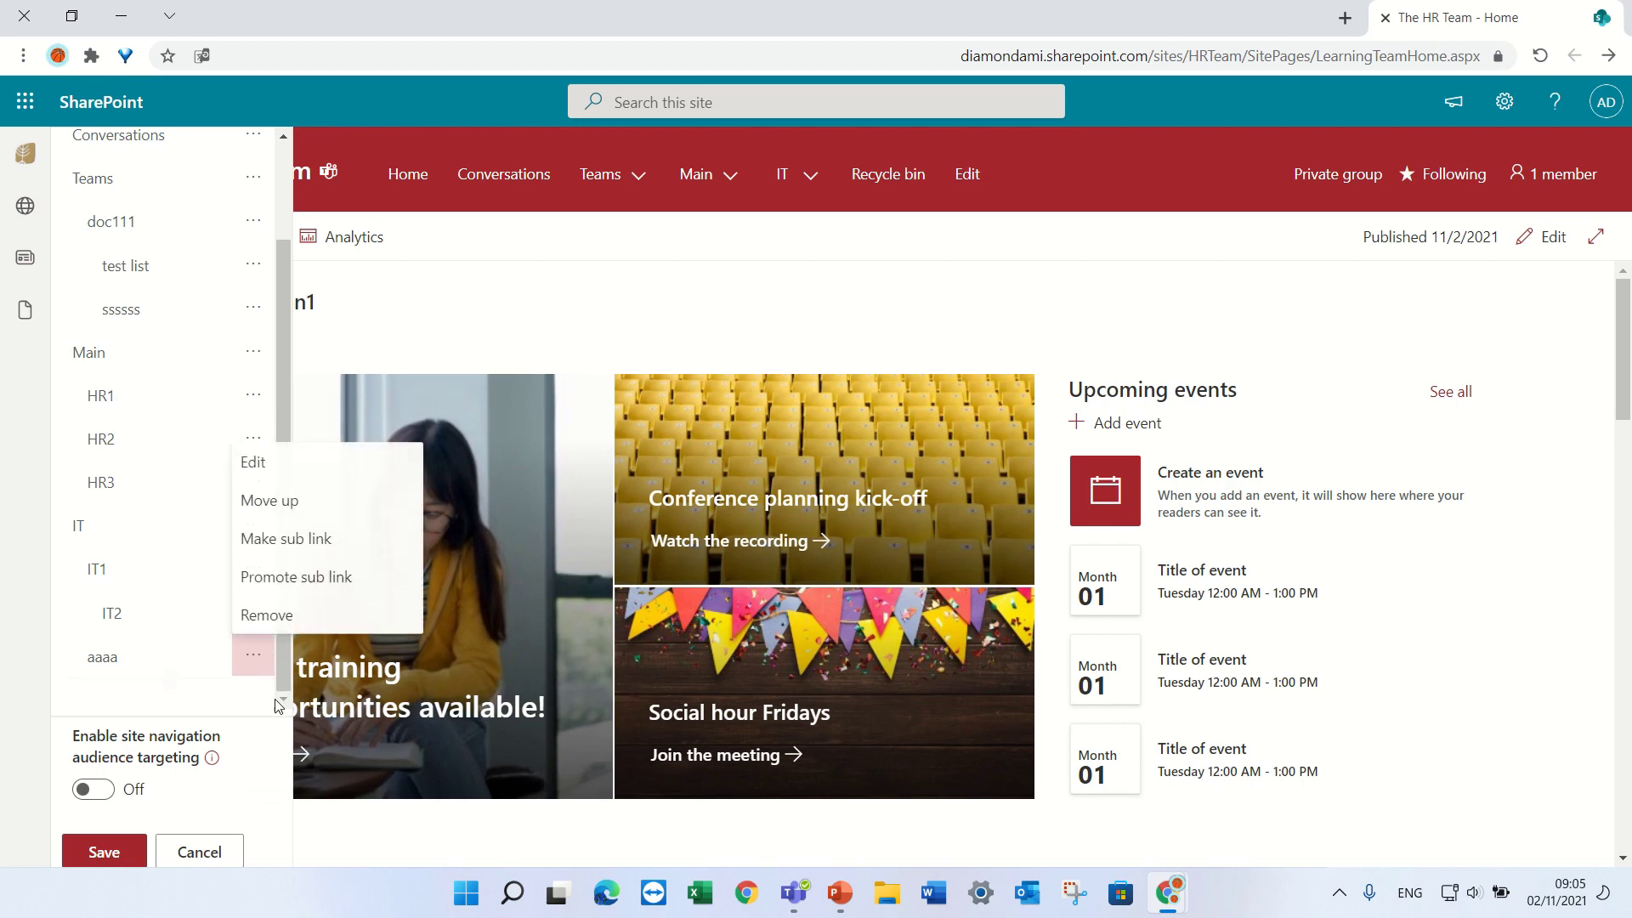
{"action": "left_click", "coordinate": [309, 578]}
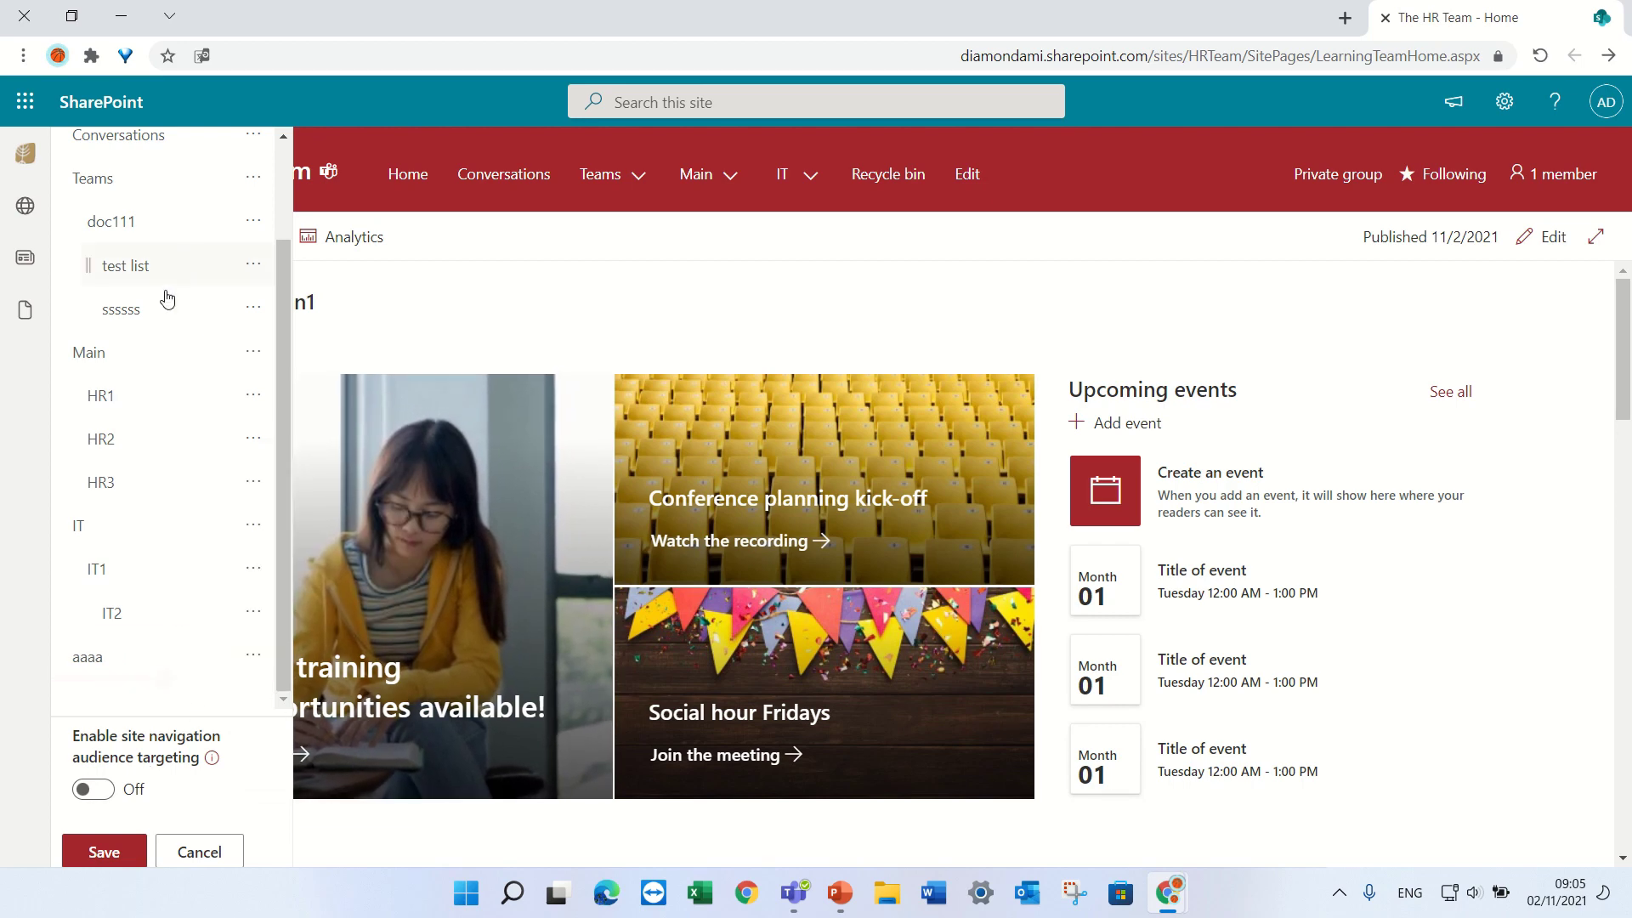
{"action": "scroll", "coordinate": [143, 314], "scroll_direction": "up", "scroll_amount": 3}
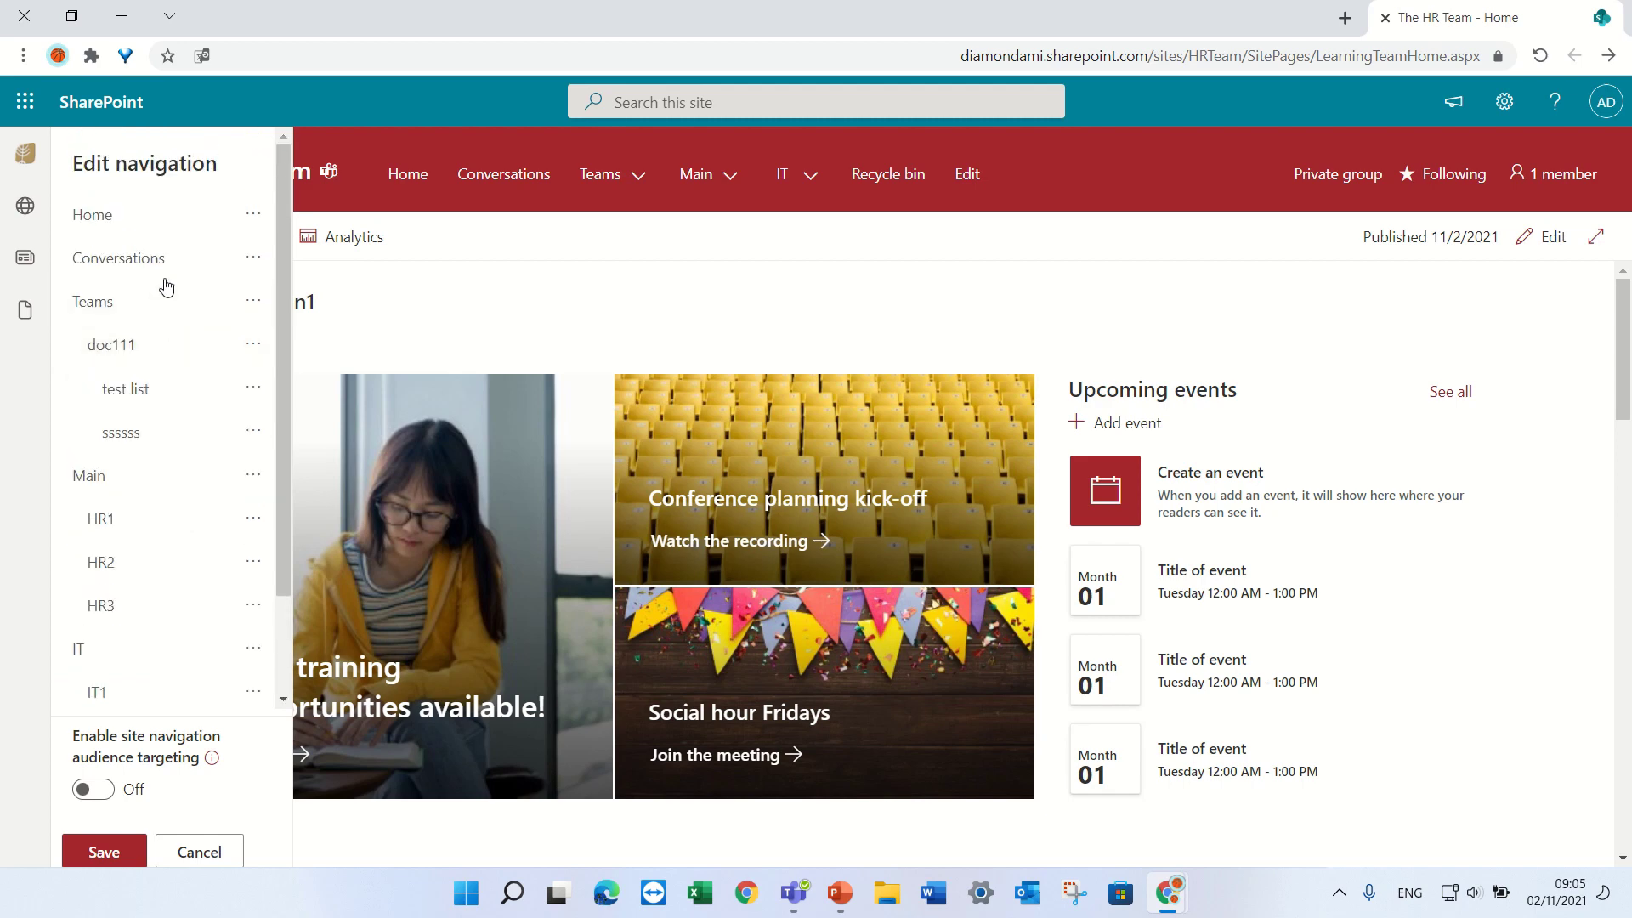
Step: Add a 'dddd' link to the ssssss list right after Conversations
{"action": "left_click", "coordinate": [164, 280]}
{"action": "left_click", "coordinate": [404, 276]}
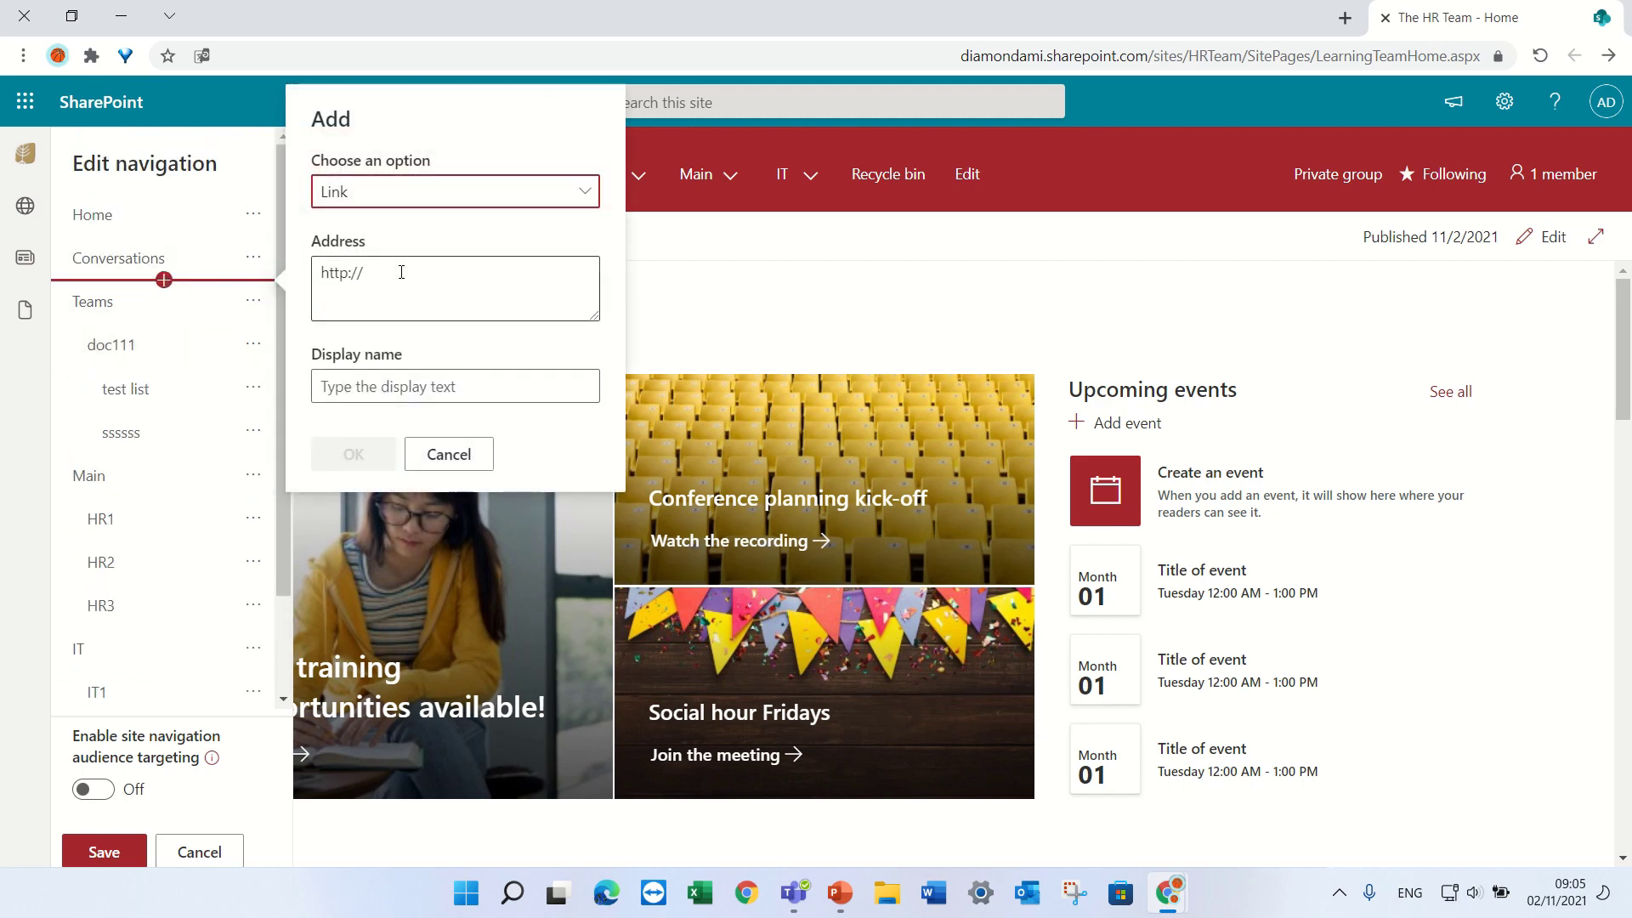
{"action": "left_click_drag", "start_coordinate": [400, 270], "coordinate": [280, 286]}
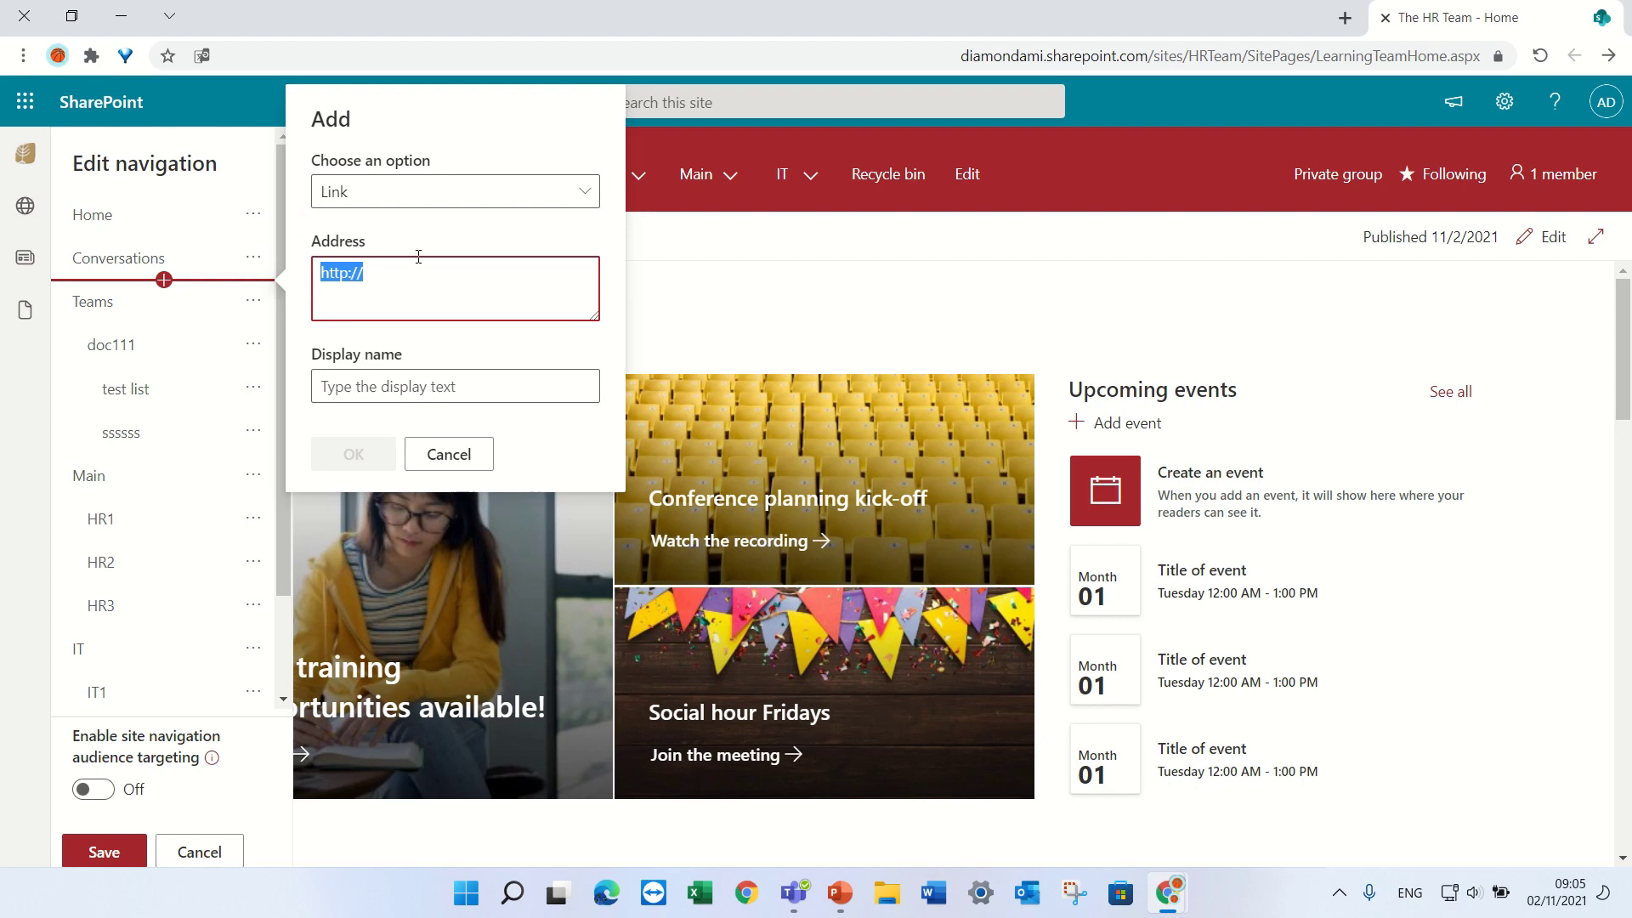
{"action": "type", "text": "https://diamondami.sharepoint.com/sites/HRTeam/Lists/ssssss/AllItems.aspx"}
{"action": "left_click", "coordinate": [428, 385]}
{"action": "type", "text": "dddd"}
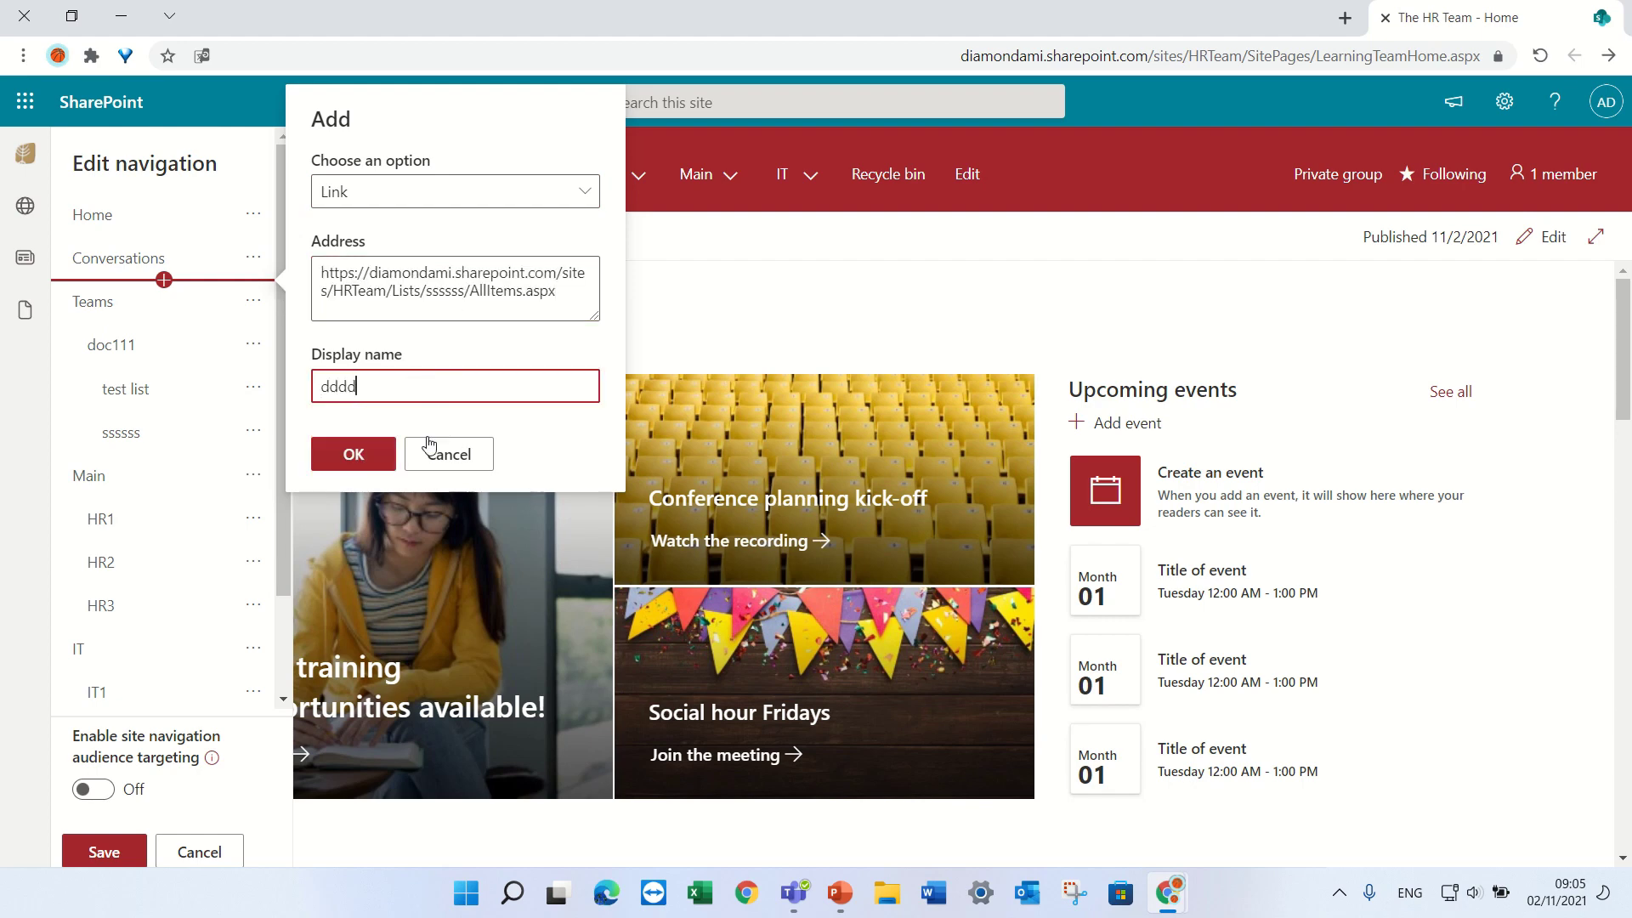
{"action": "key", "text": "Return"}
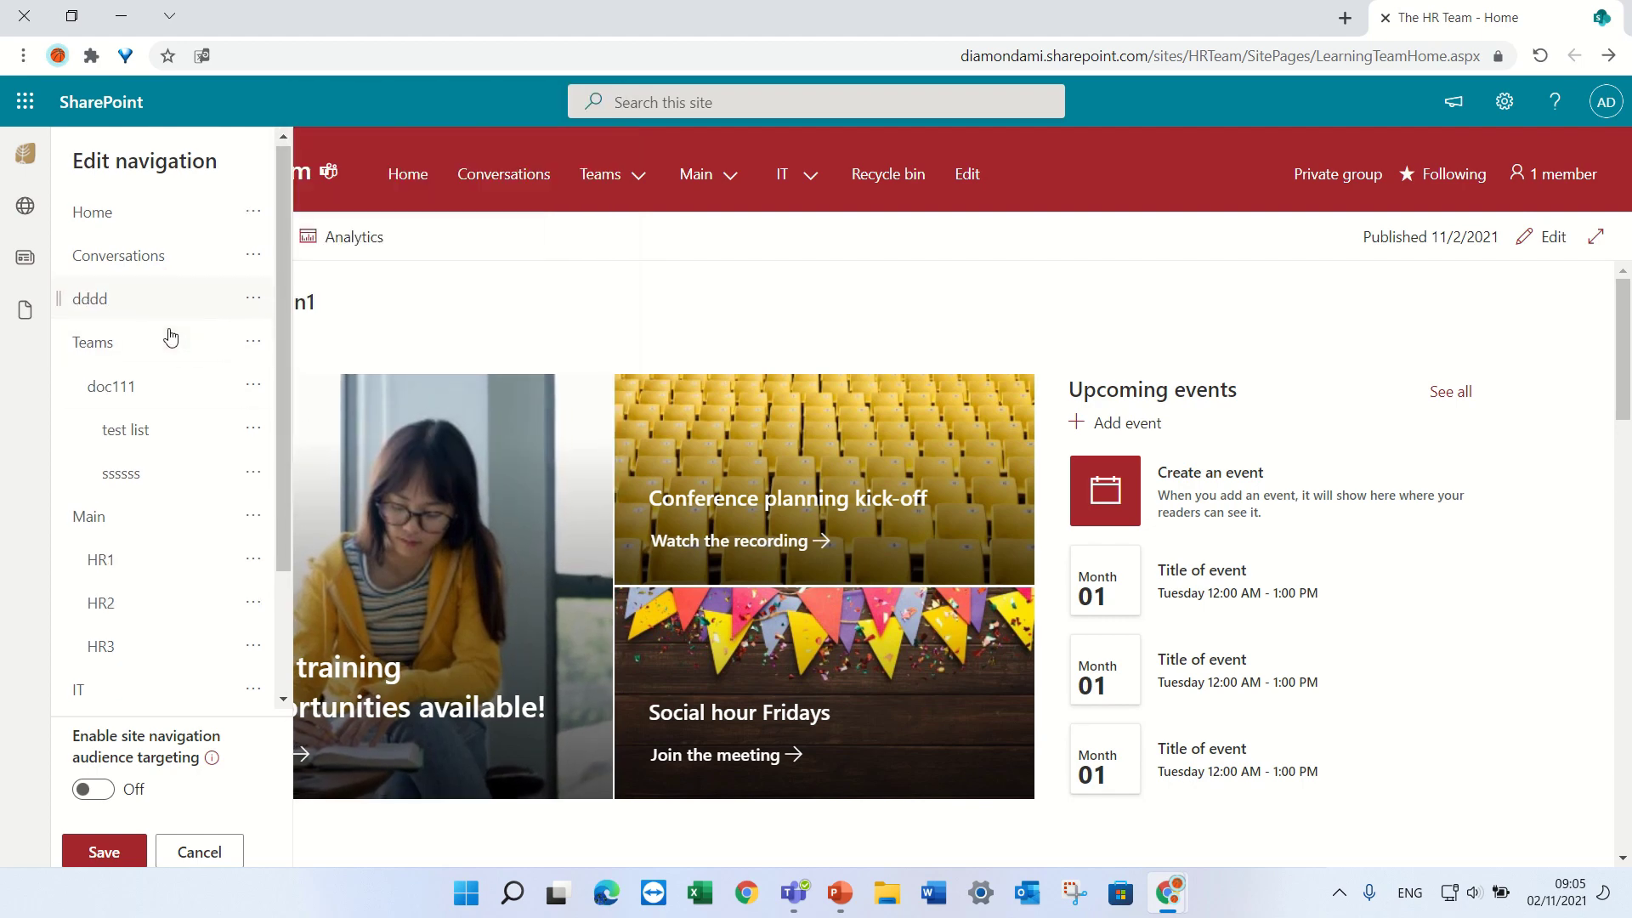
{"action": "scroll", "coordinate": [170, 336], "scroll_direction": "down", "scroll_amount": 2}
{"action": "scroll", "coordinate": [182, 419], "scroll_direction": "up", "scroll_amount": 2}
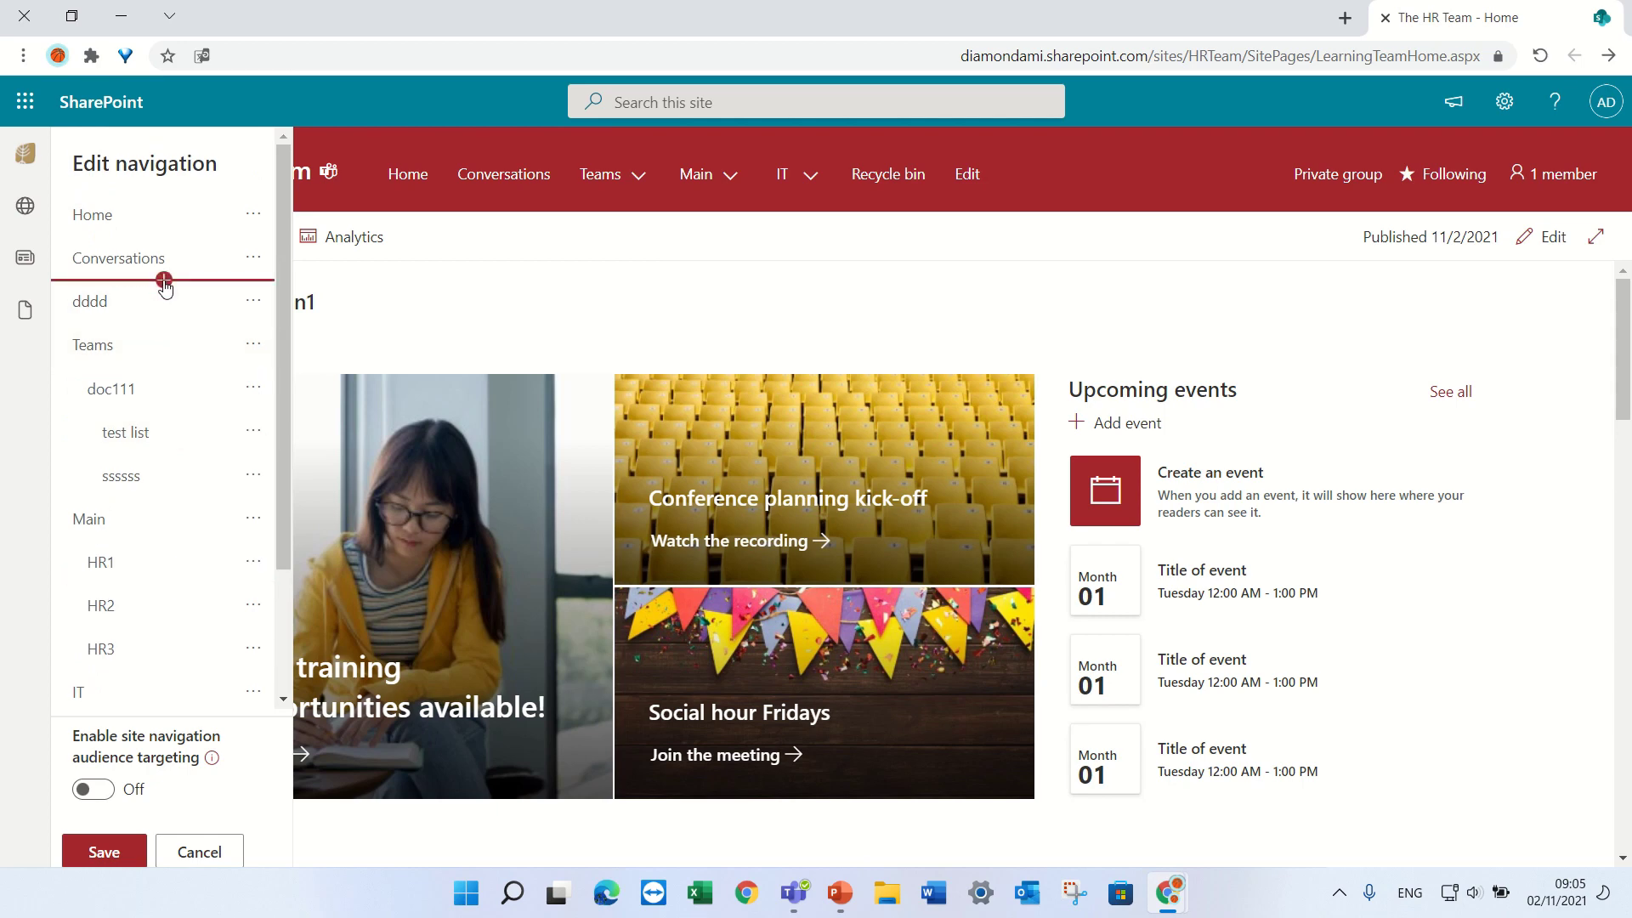
Step: Add a 'ddddd' link to the same list after Conversations and save the navigation
{"action": "left_click", "coordinate": [164, 281]}
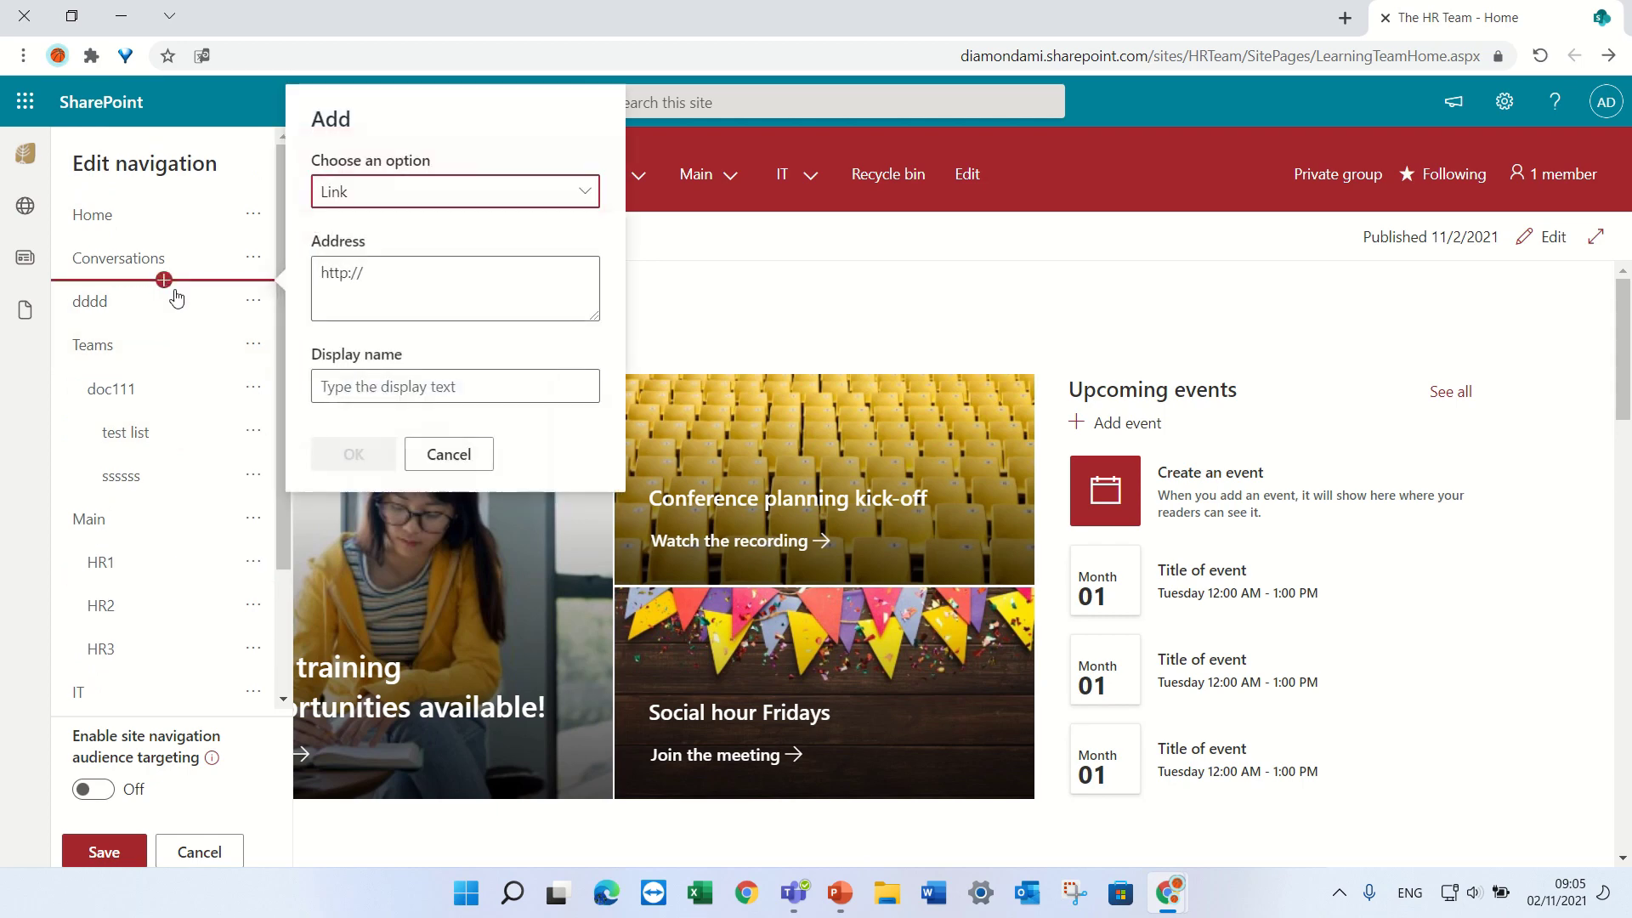
{"action": "left_click", "coordinate": [406, 267]}
{"action": "key", "text": "ctrl+a"}
{"action": "type", "text": "https://diamondami.sharepoint.com/sites/HRTeam/Lists/ssssss/AllItems.aspx"}
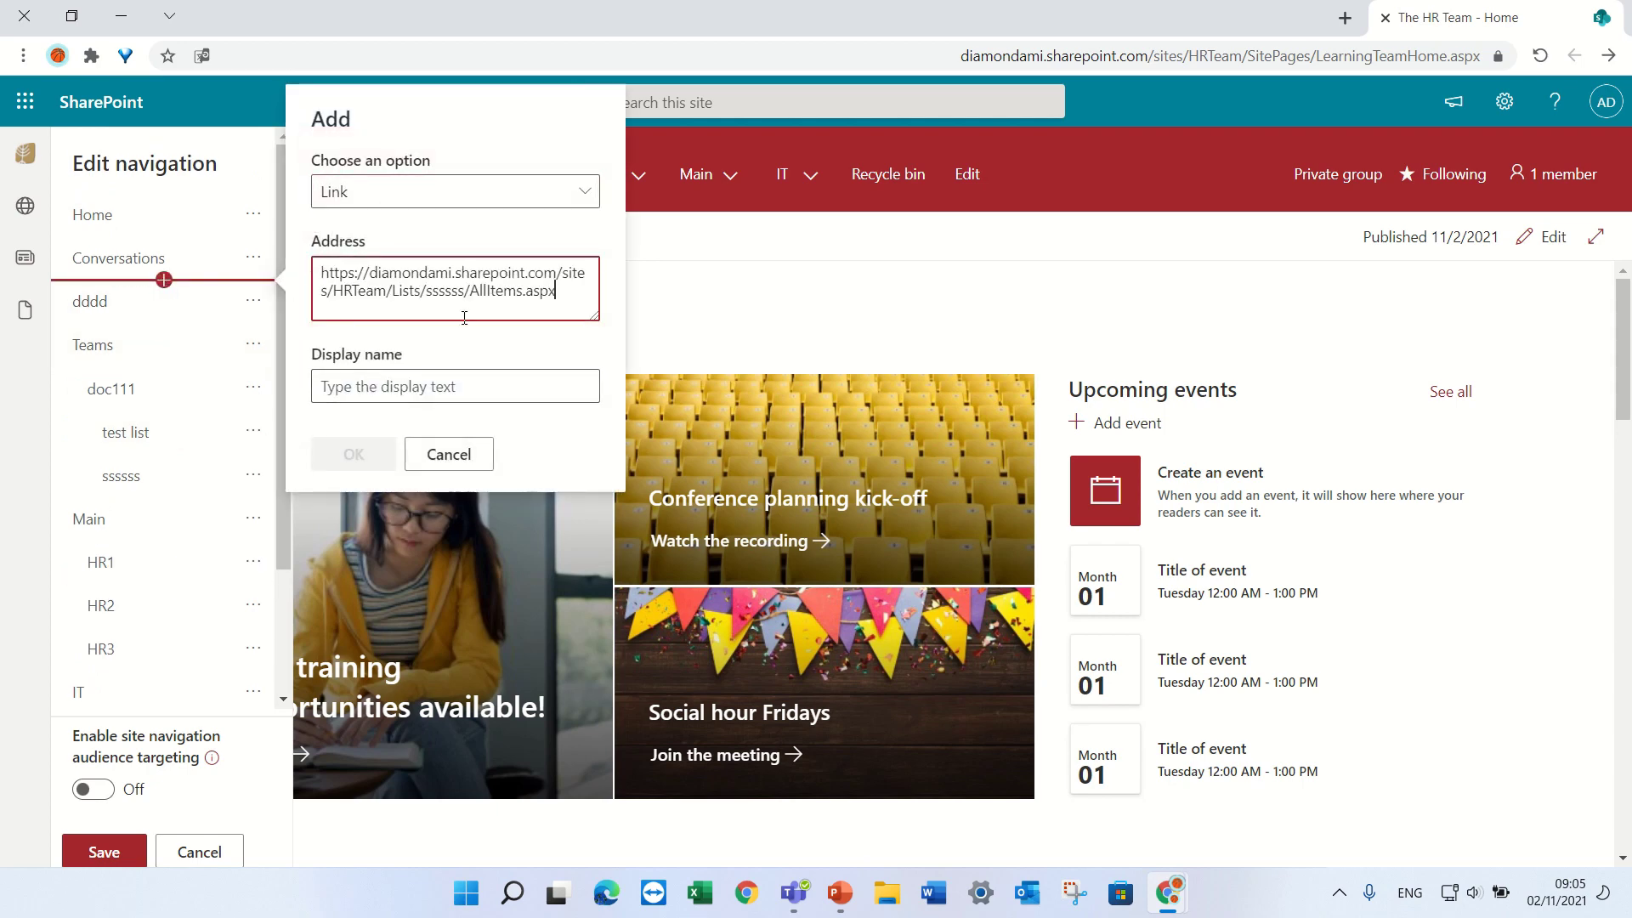
{"action": "left_click", "coordinate": [411, 387]}
{"action": "type", "text": "ddd"}
{"action": "left_click", "coordinate": [354, 453]}
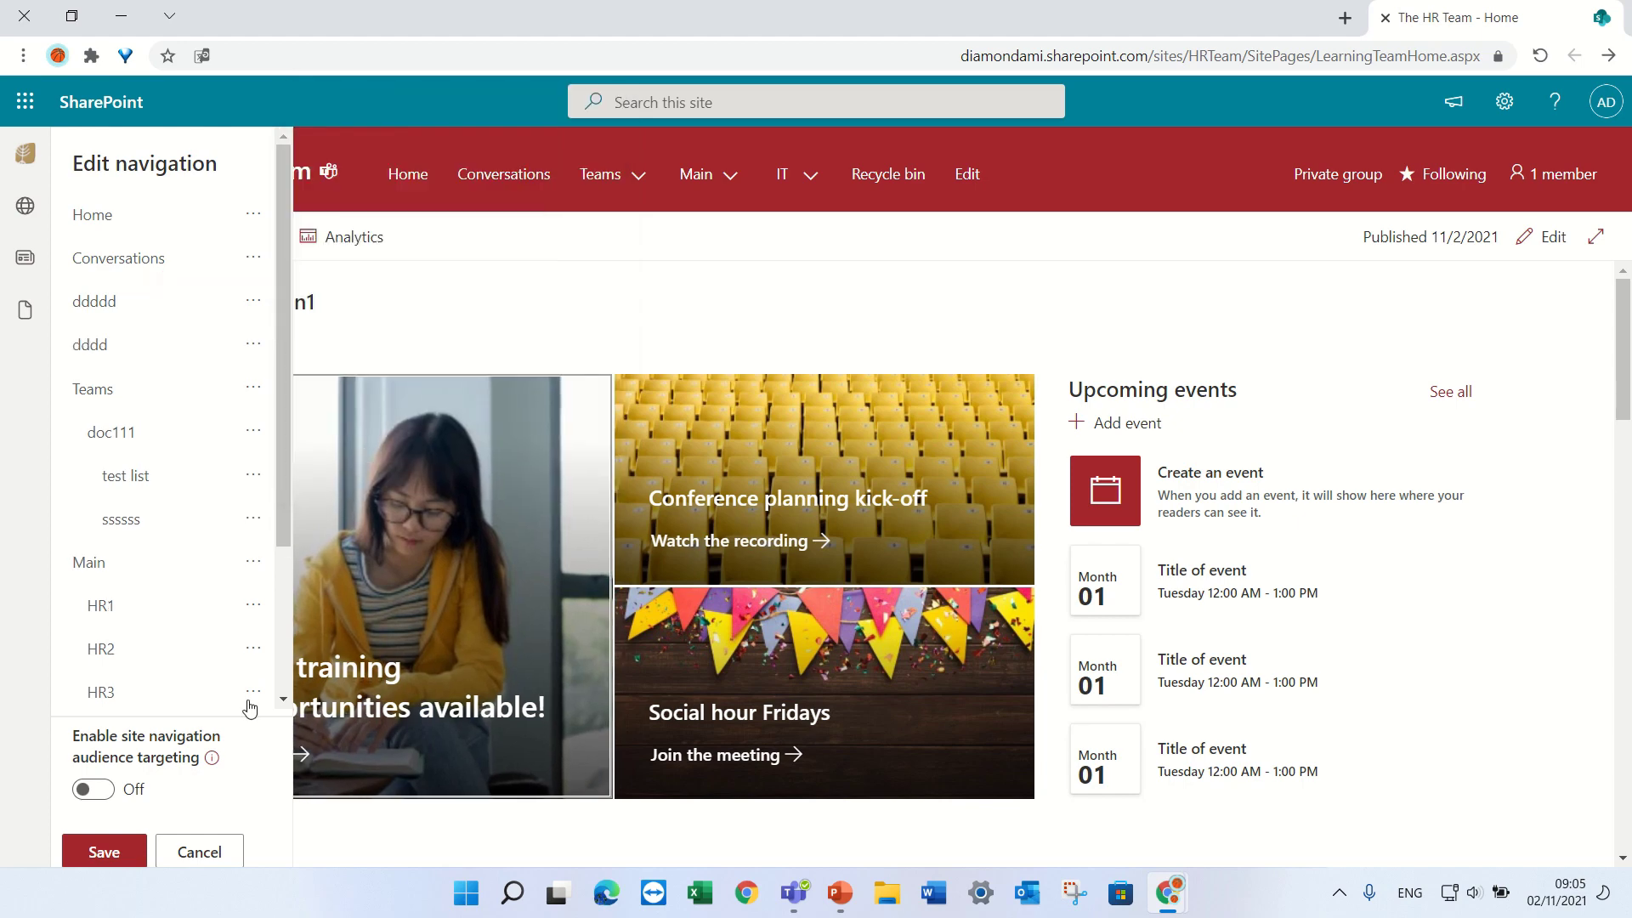
{"action": "scroll", "coordinate": [207, 702], "scroll_direction": "down", "scroll_amount": 2}
{"action": "left_click", "coordinate": [104, 850]}
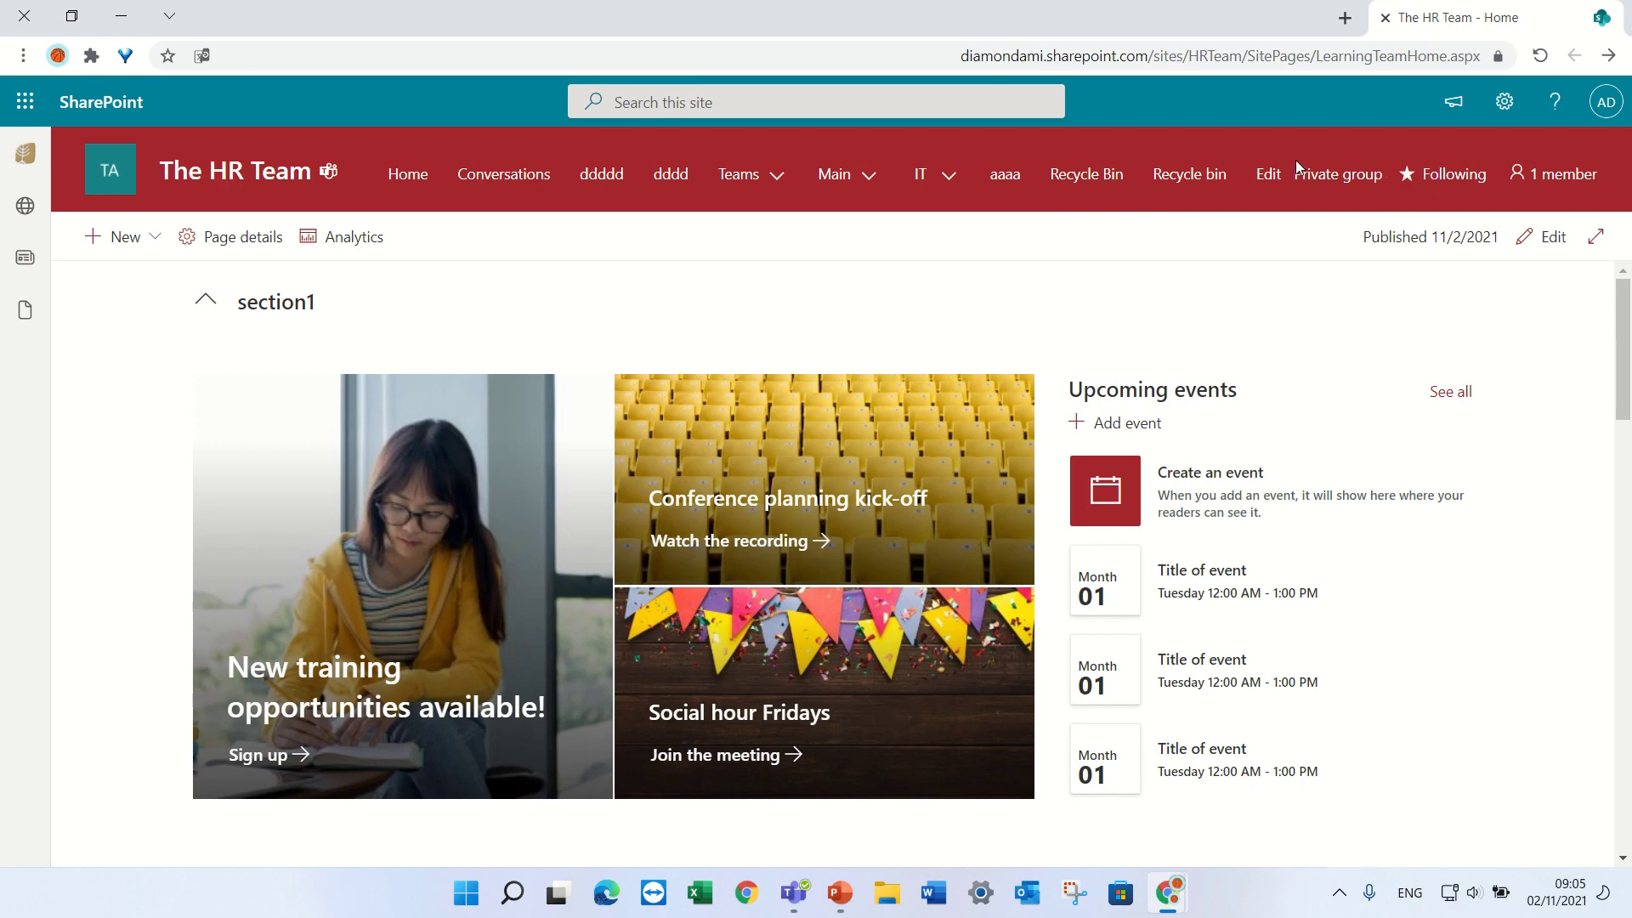
Step: Edit the navigation and add a 'ddddddd' link to the ssssss list right after Home
{"action": "left_click", "coordinate": [1268, 177]}
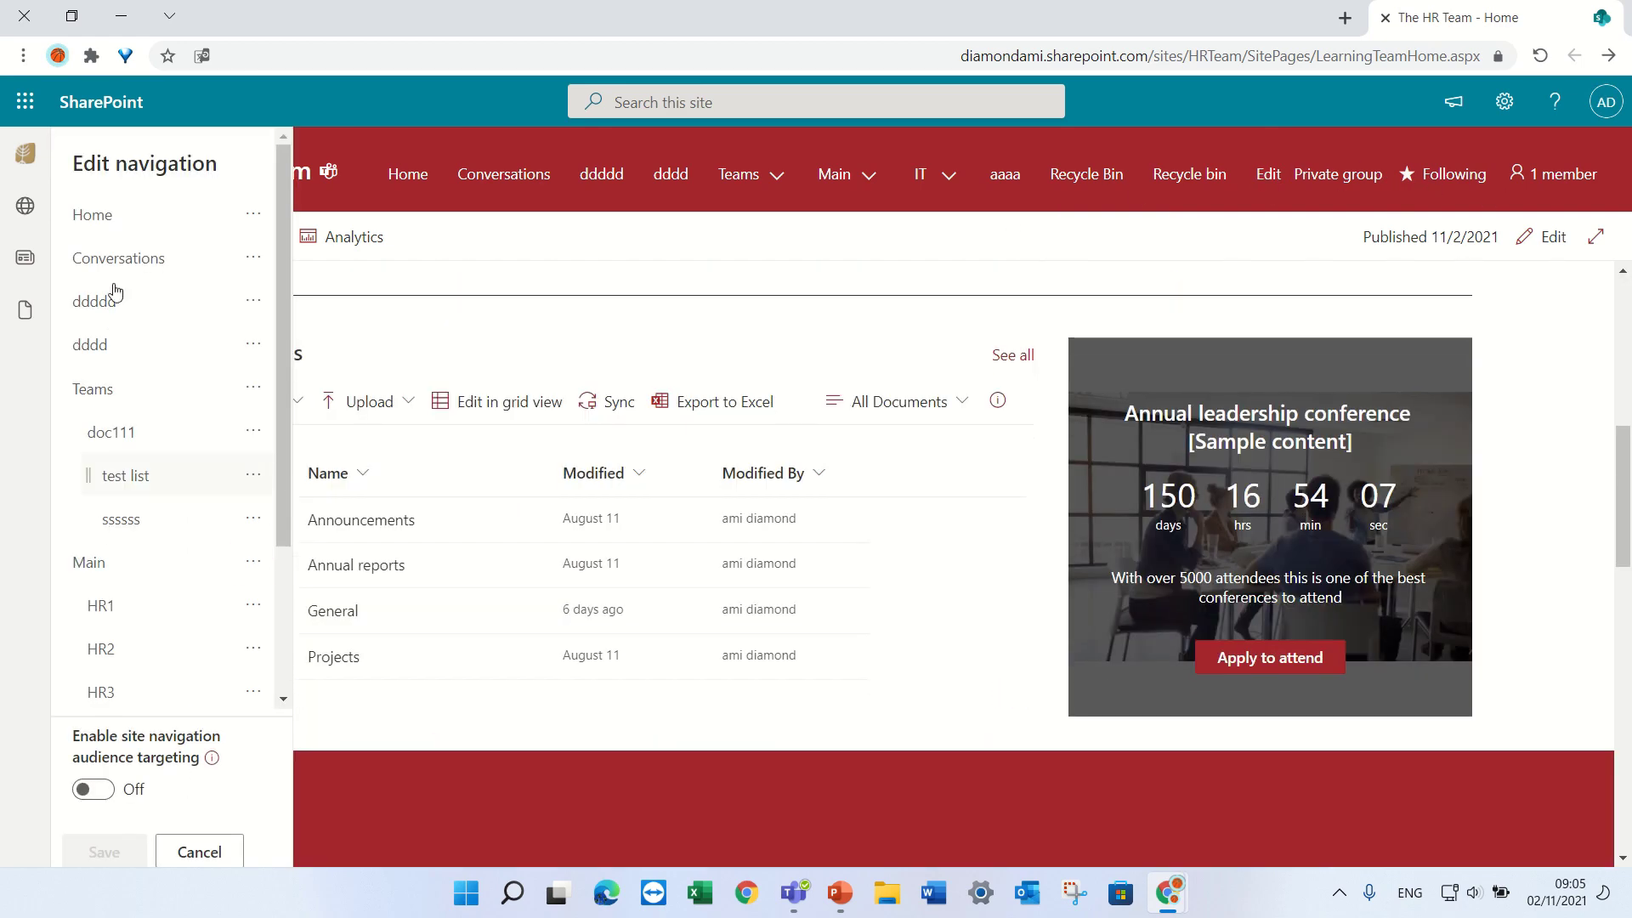
{"action": "scroll", "coordinate": [135, 374], "scroll_direction": "down", "scroll_amount": 2}
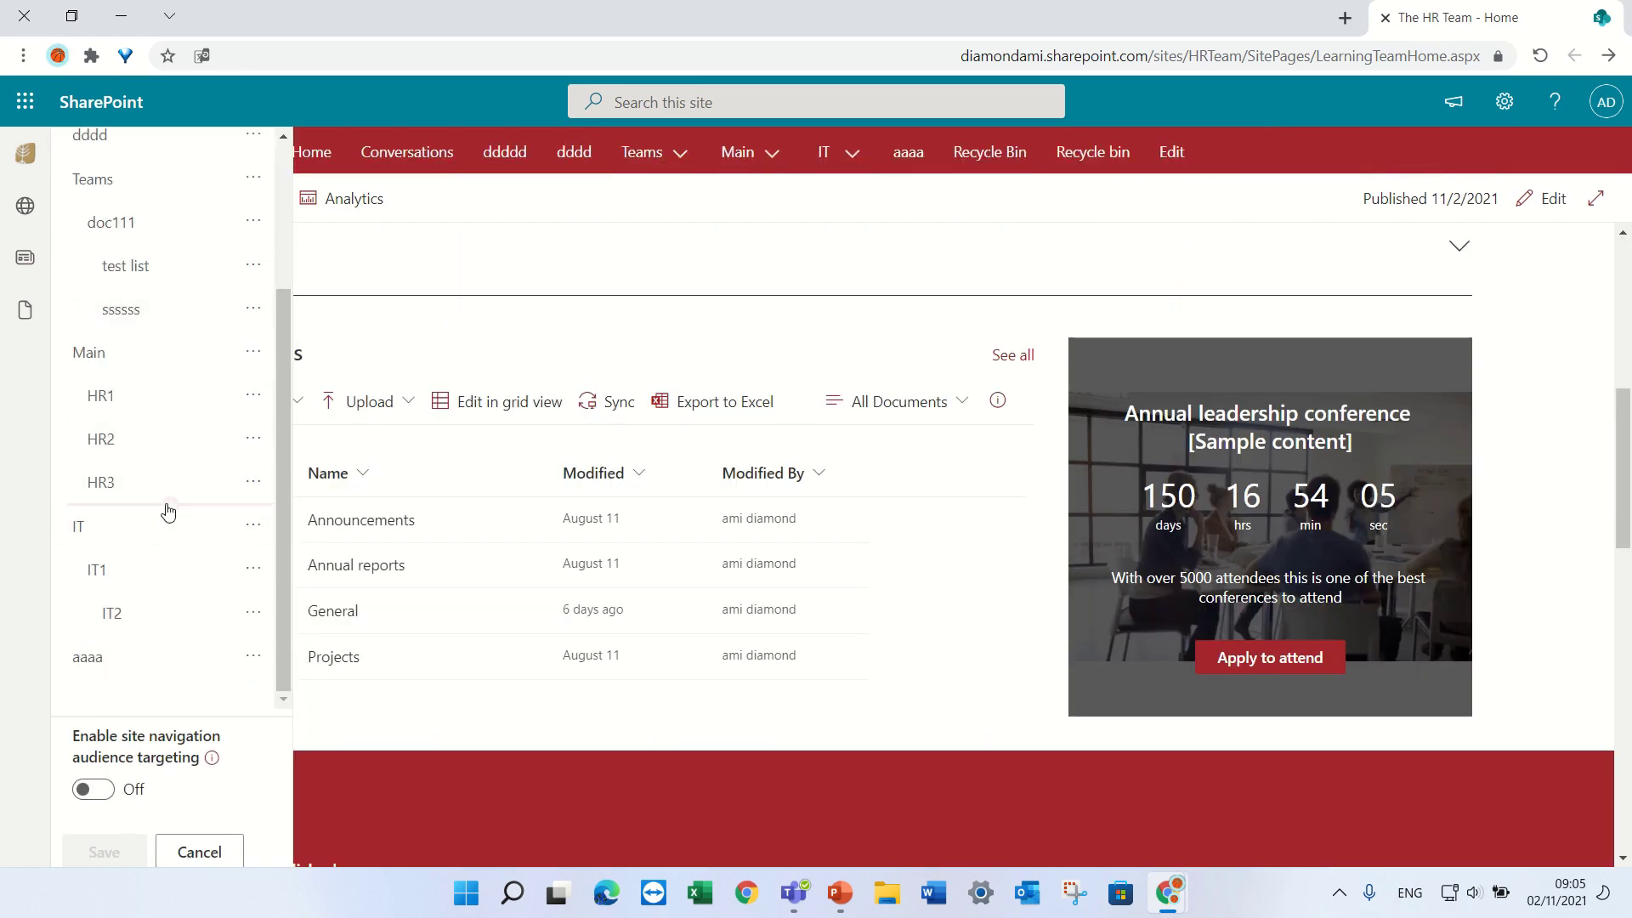
{"action": "mouse_move", "coordinate": [156, 629]}
{"action": "scroll", "coordinate": [154, 476], "scroll_direction": "up", "scroll_amount": 3}
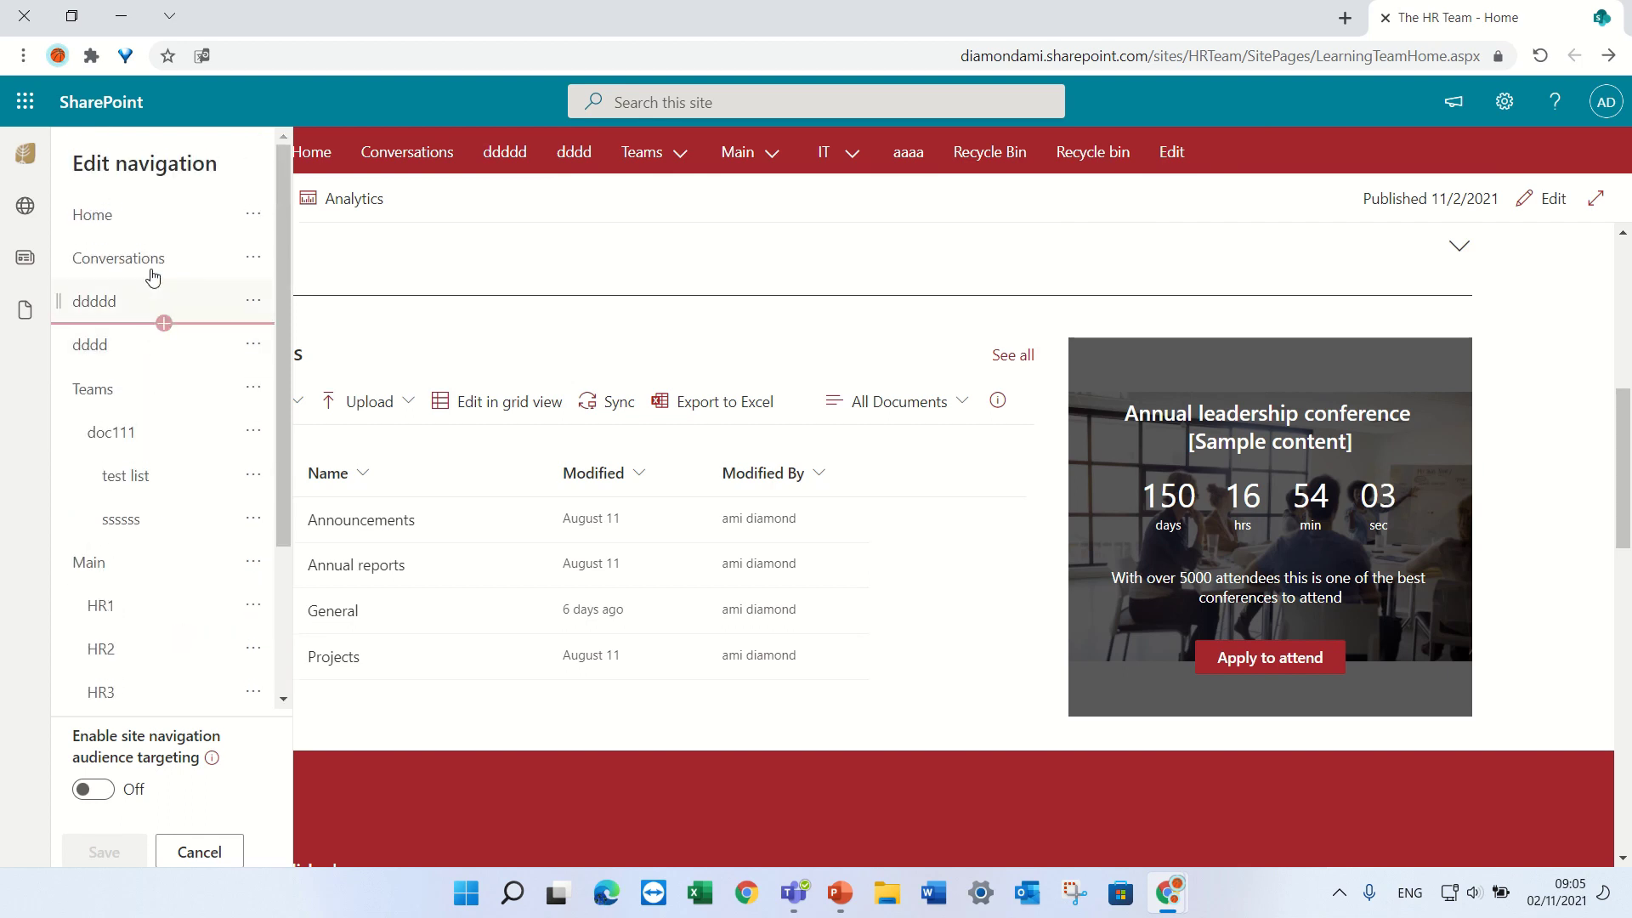
{"action": "left_click", "coordinate": [163, 235]}
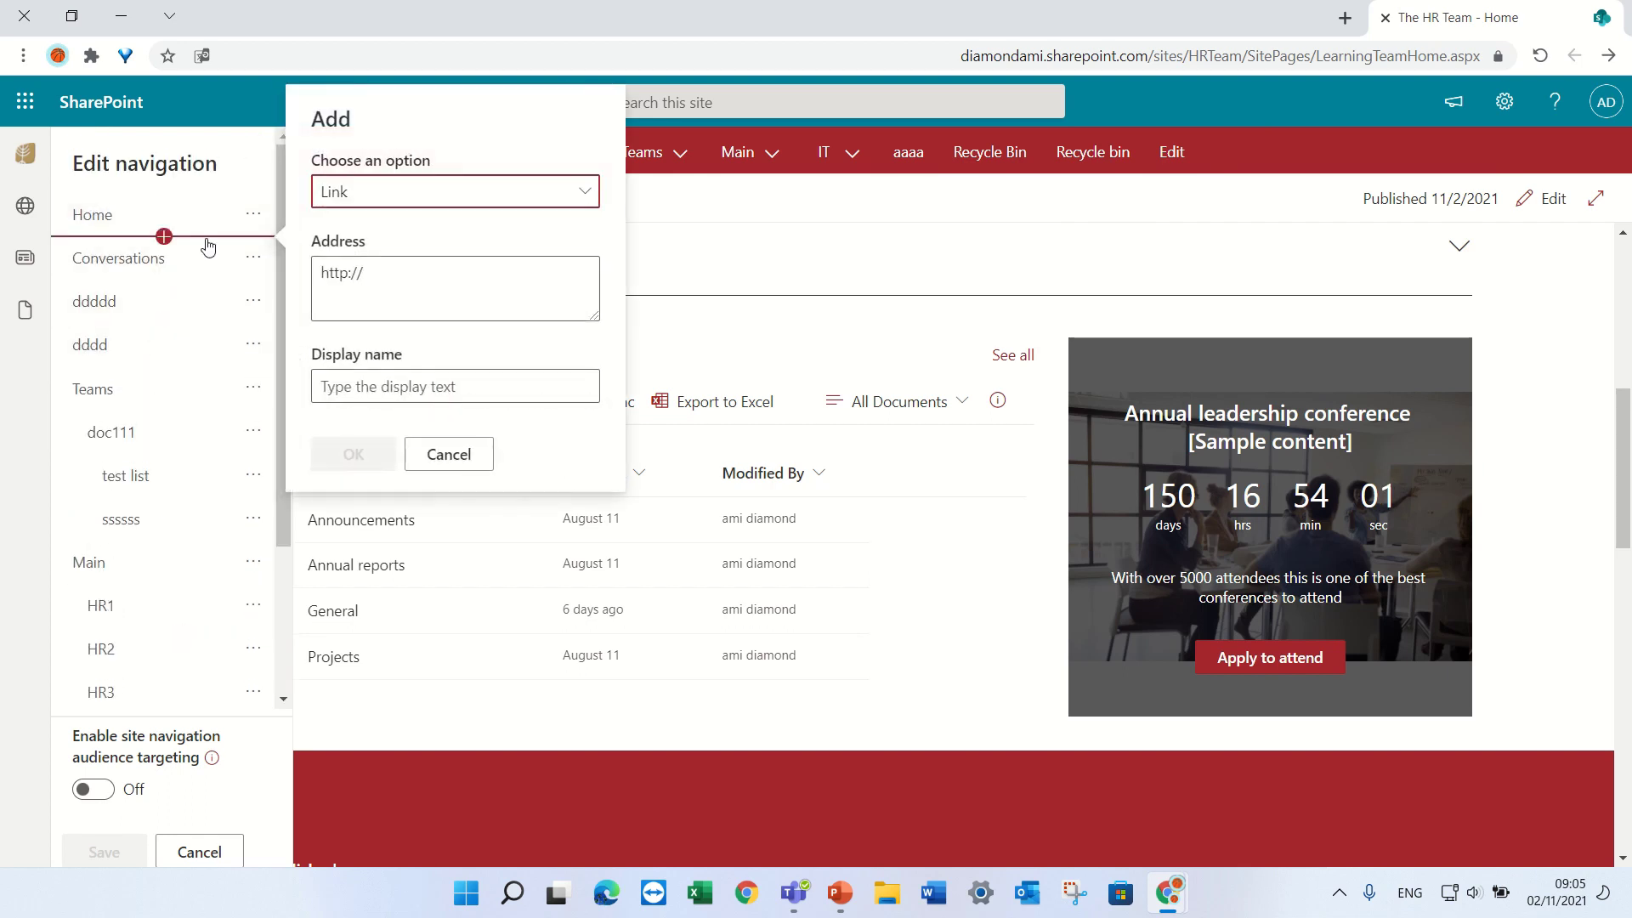
{"action": "triple_click", "coordinate": [402, 288]}
{"action": "type", "text": "https://diamondami.sharepoint.com/sites/HRTeam/Lists/ssssss/AllItems.aspx"}
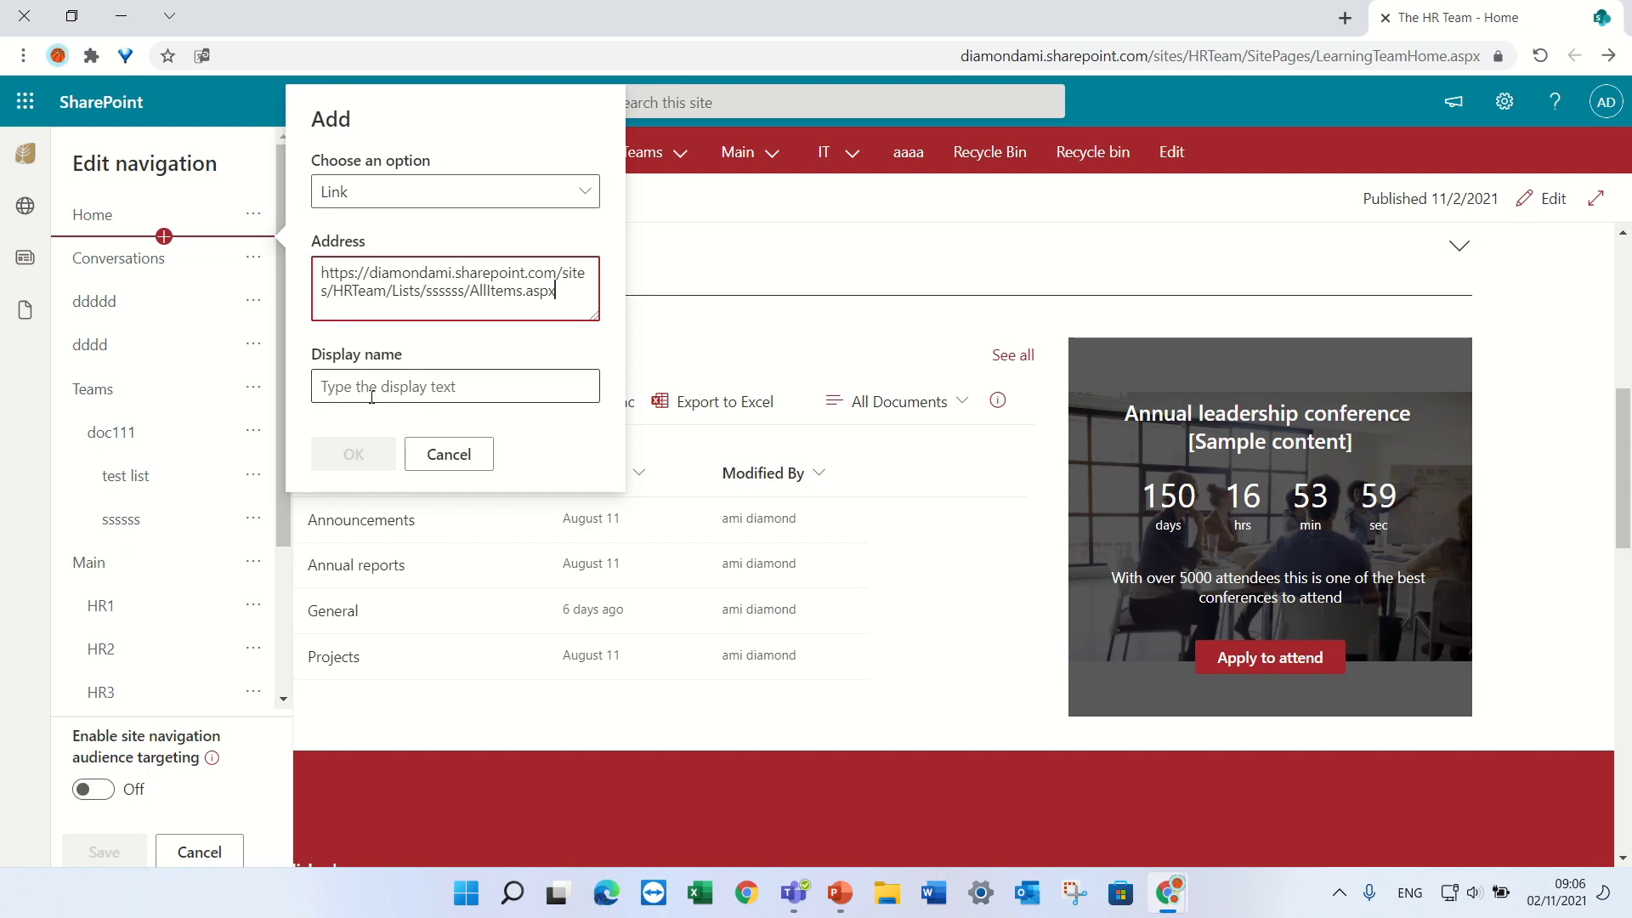
{"action": "left_click", "coordinate": [406, 387]}
{"action": "type", "text": "ddddddd"}
{"action": "left_click", "coordinate": [371, 453]}
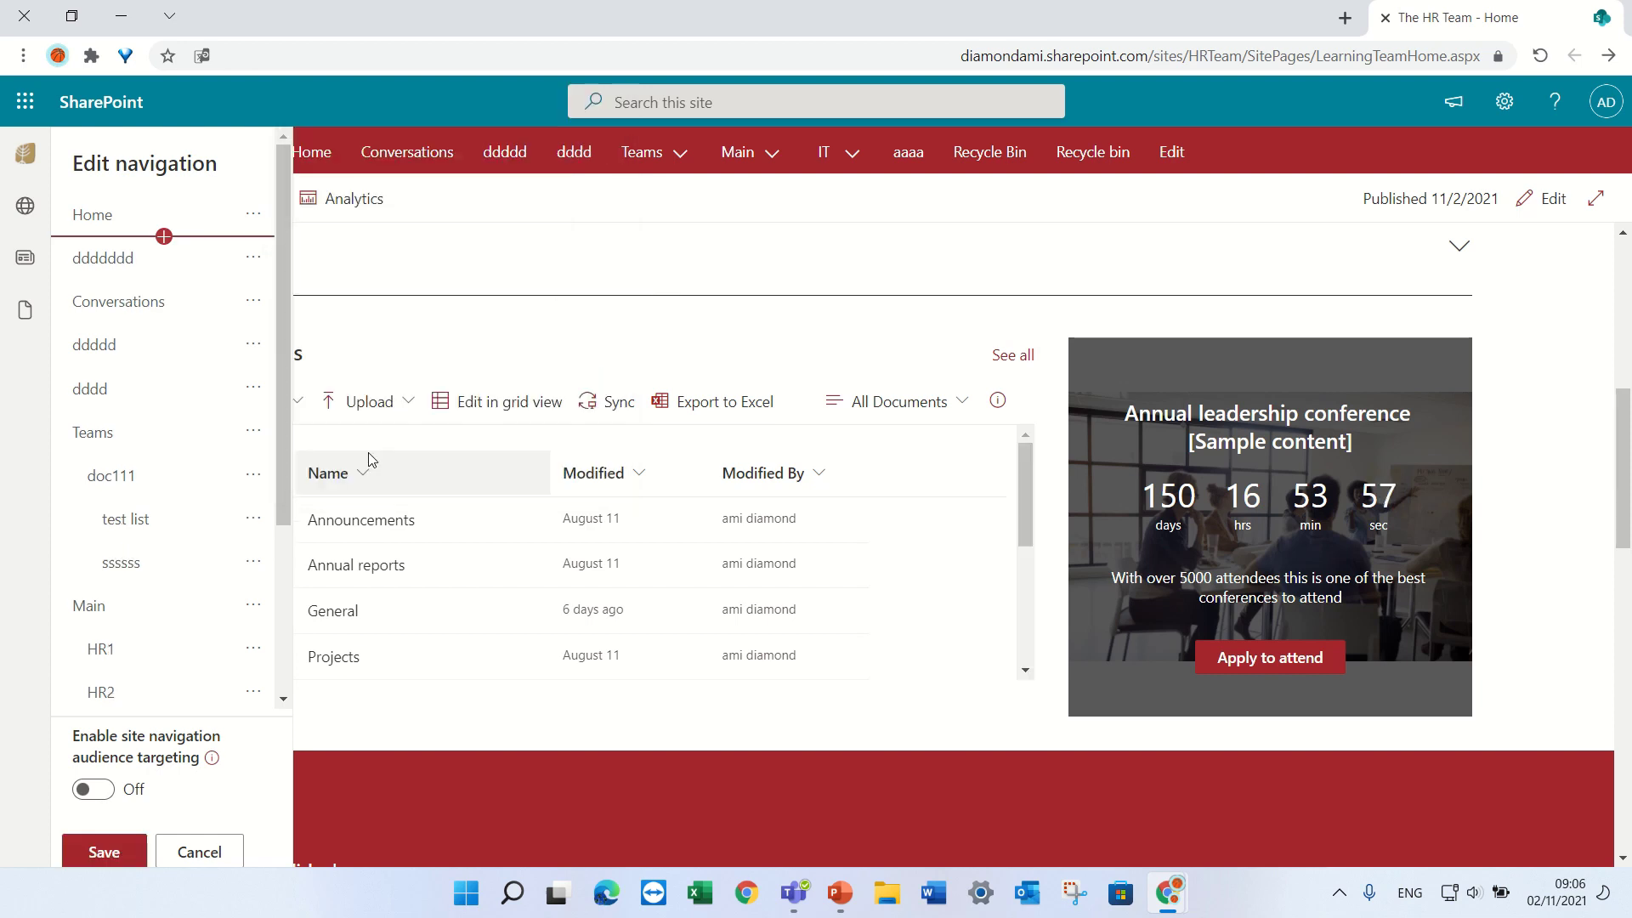
Step: Add an 'rrrrrrrrrrrr' link to the same list below ddddddd and save the navigation
{"action": "left_click", "coordinate": [164, 279]}
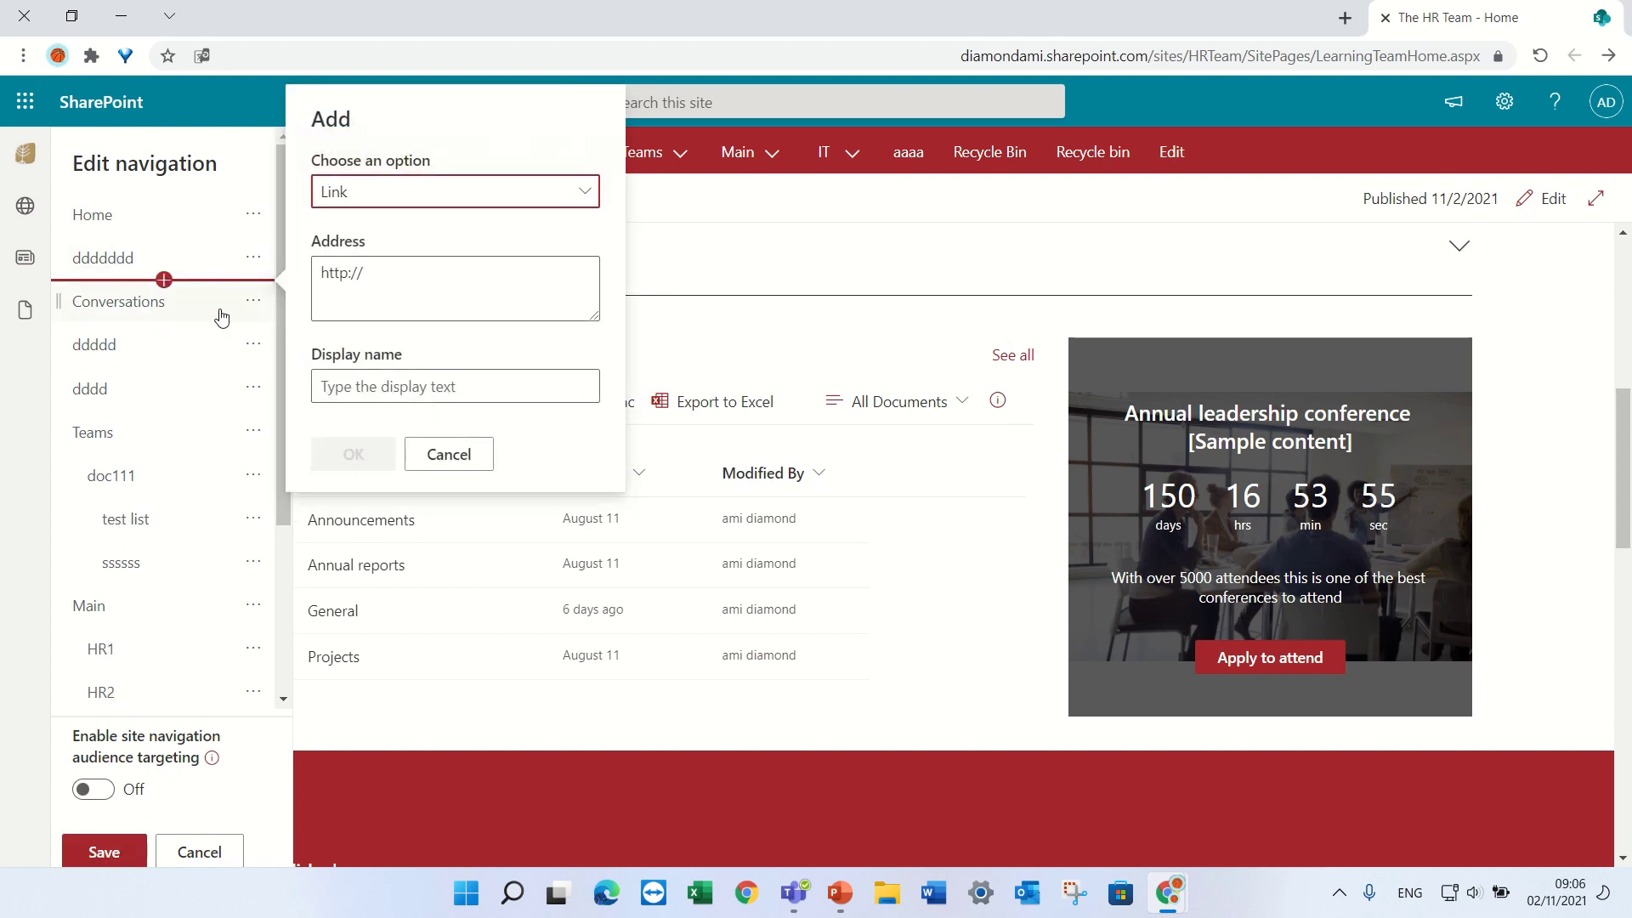
{"action": "left_click_drag", "start_coordinate": [405, 280], "coordinate": [306, 278]}
{"action": "type", "text": "https://diamondami.sharepoint.com/sites/HRTeam/Lists/ssssss/AllItems.aspx"}
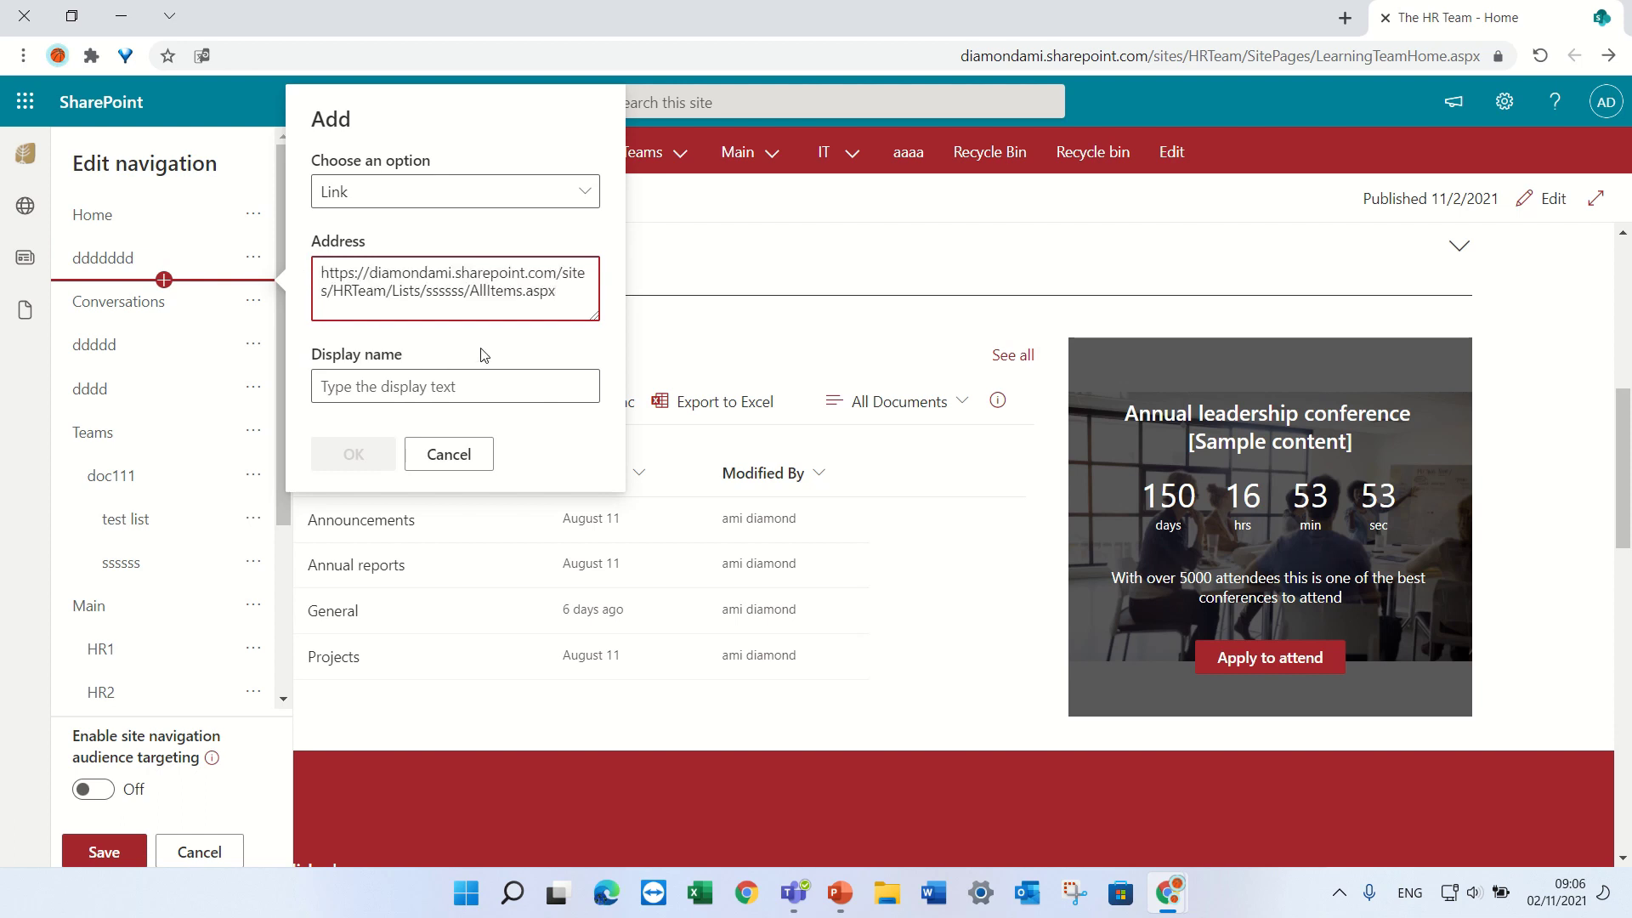
{"action": "left_click", "coordinate": [438, 387]}
{"action": "type", "text": "rrrrrrrrr"}
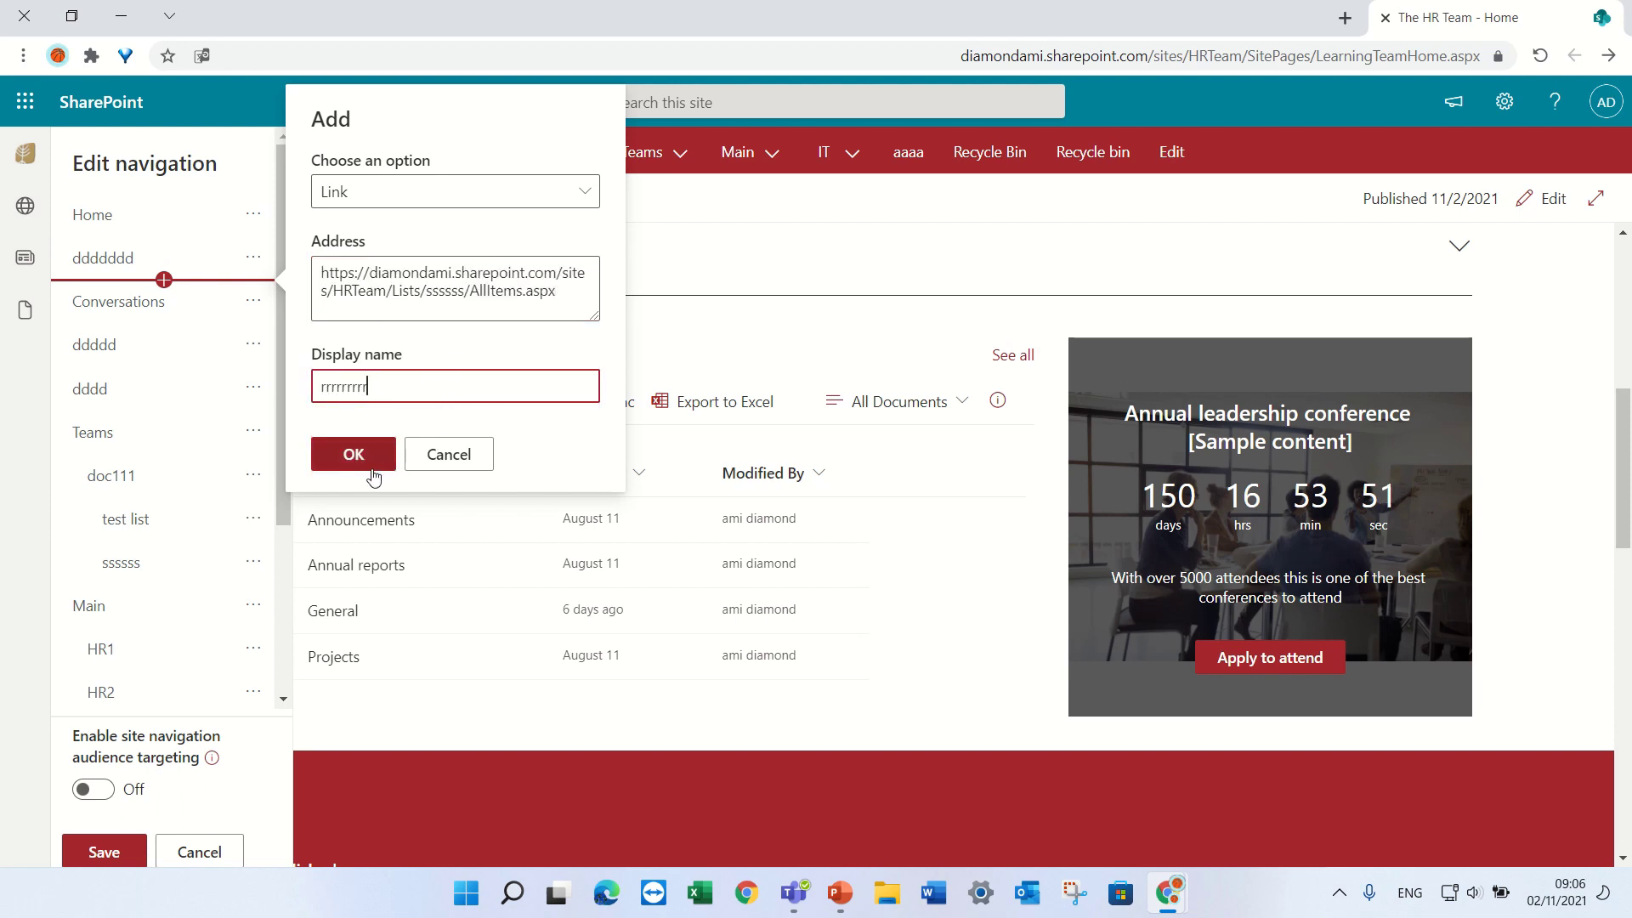
{"action": "left_click", "coordinate": [374, 474]}
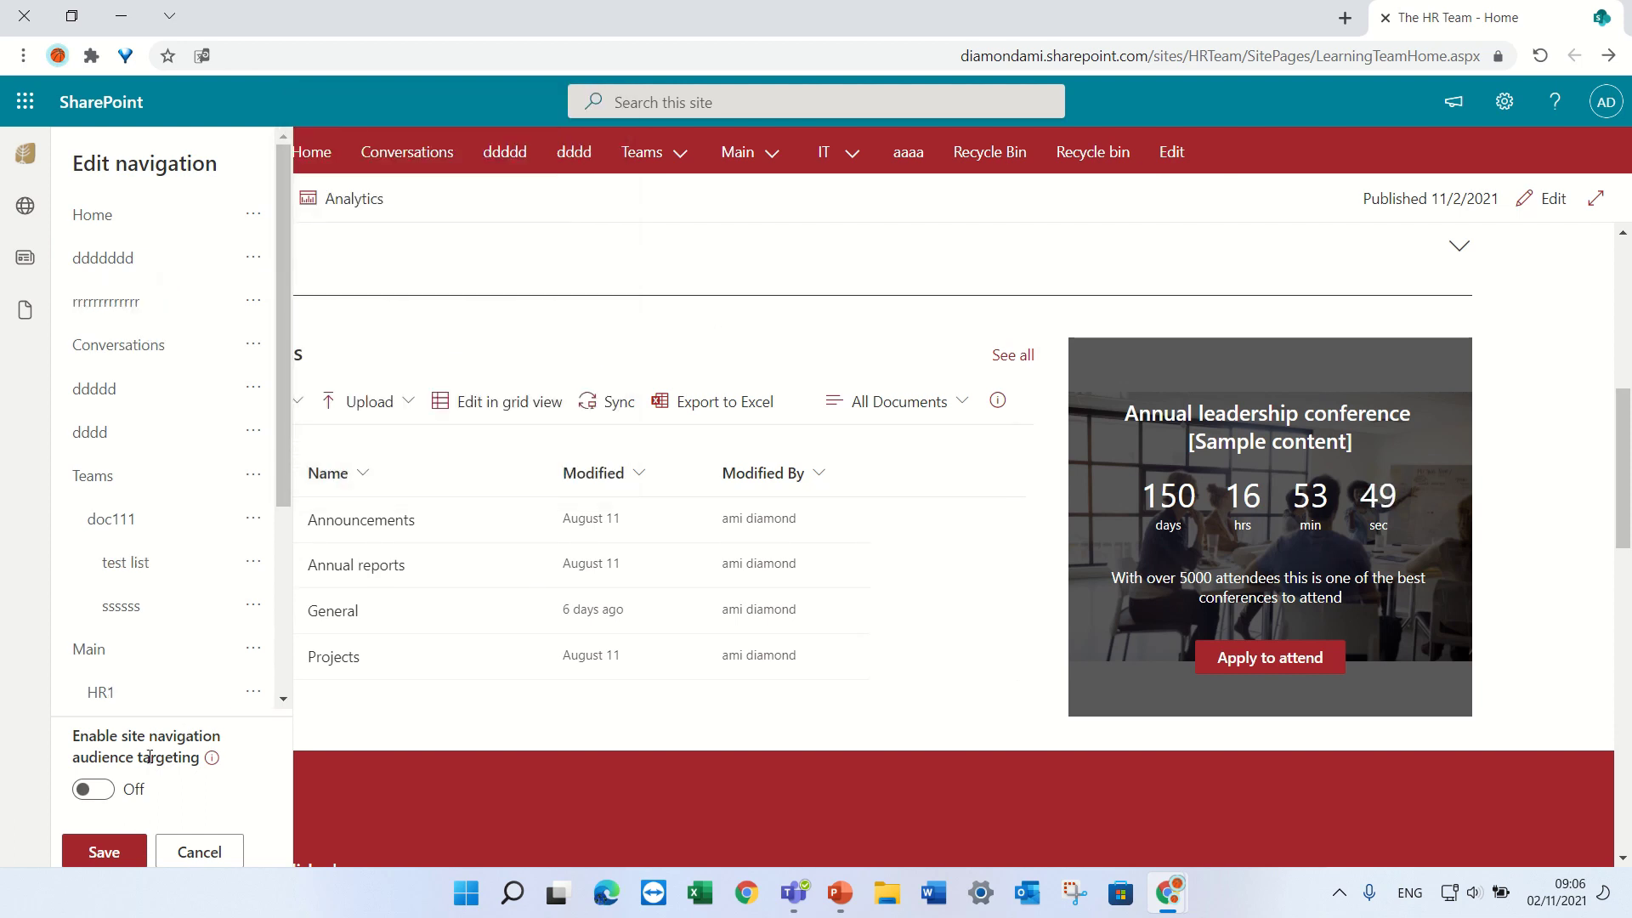
{"action": "left_click", "coordinate": [109, 853]}
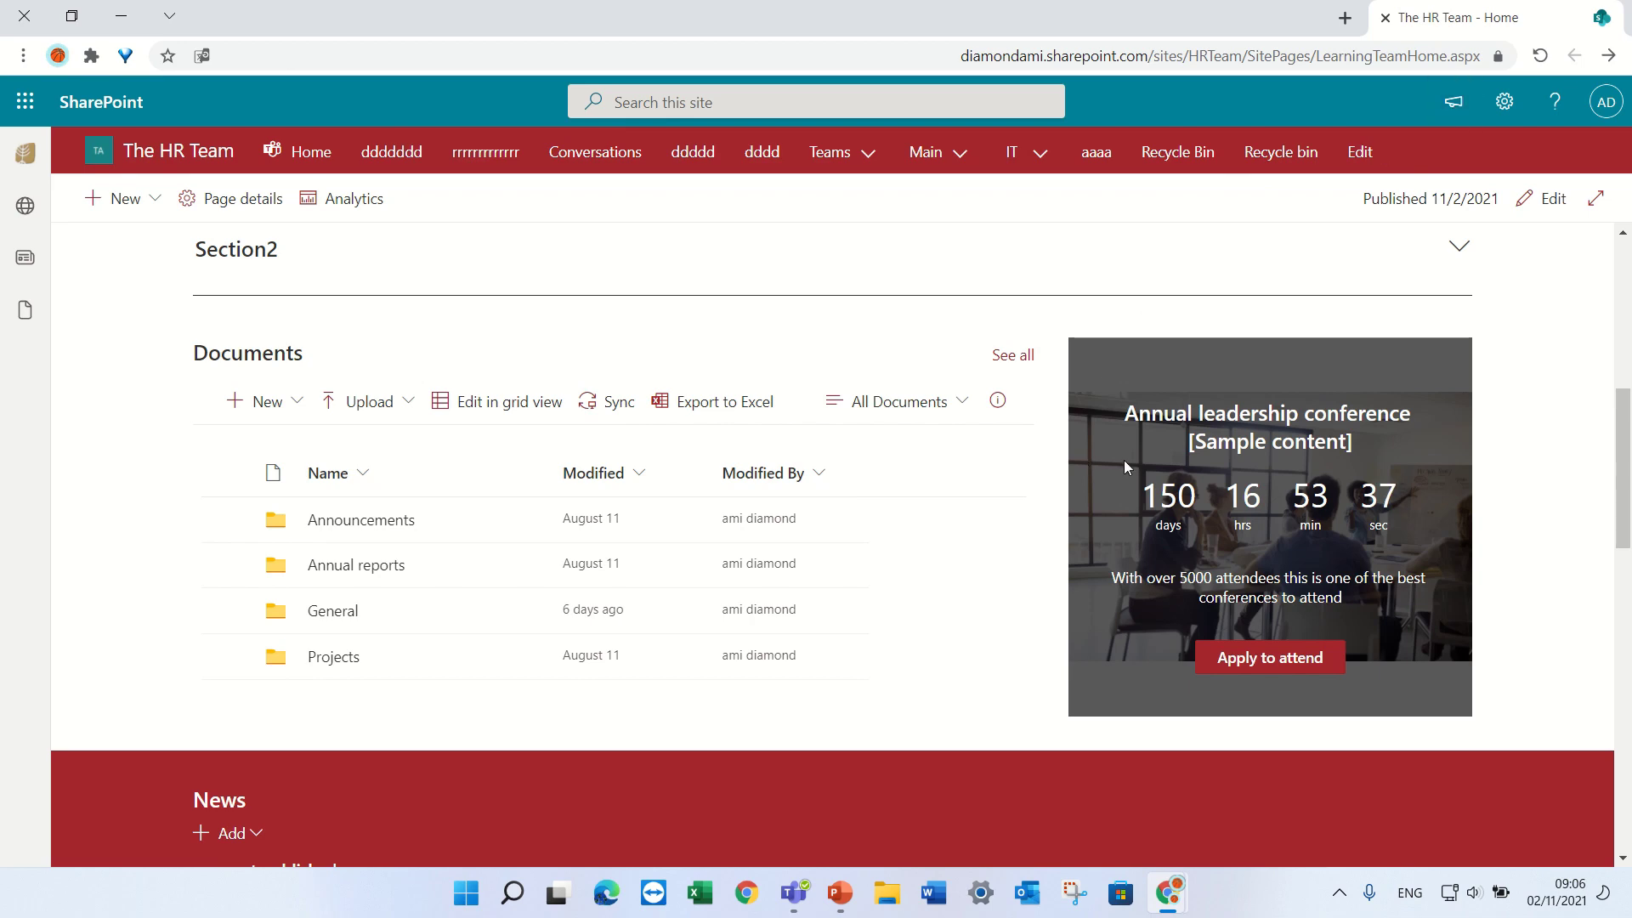
{"action": "scroll", "coordinate": [340, 442], "scroll_direction": "up", "scroll_amount": 10}
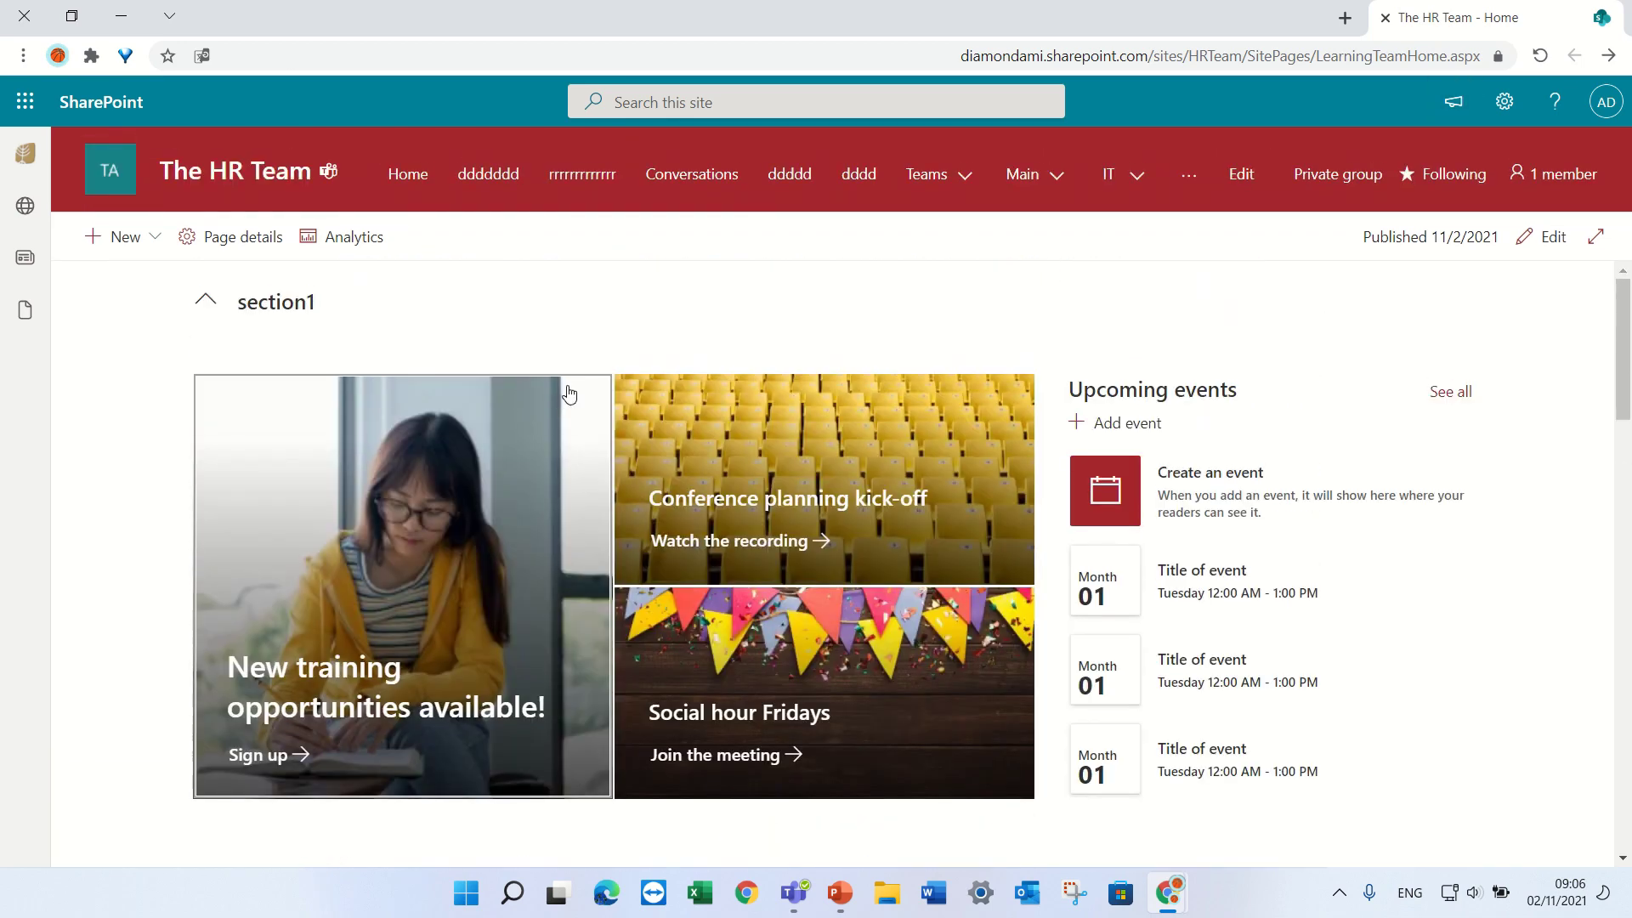
{"action": "left_click", "coordinate": [1187, 178]}
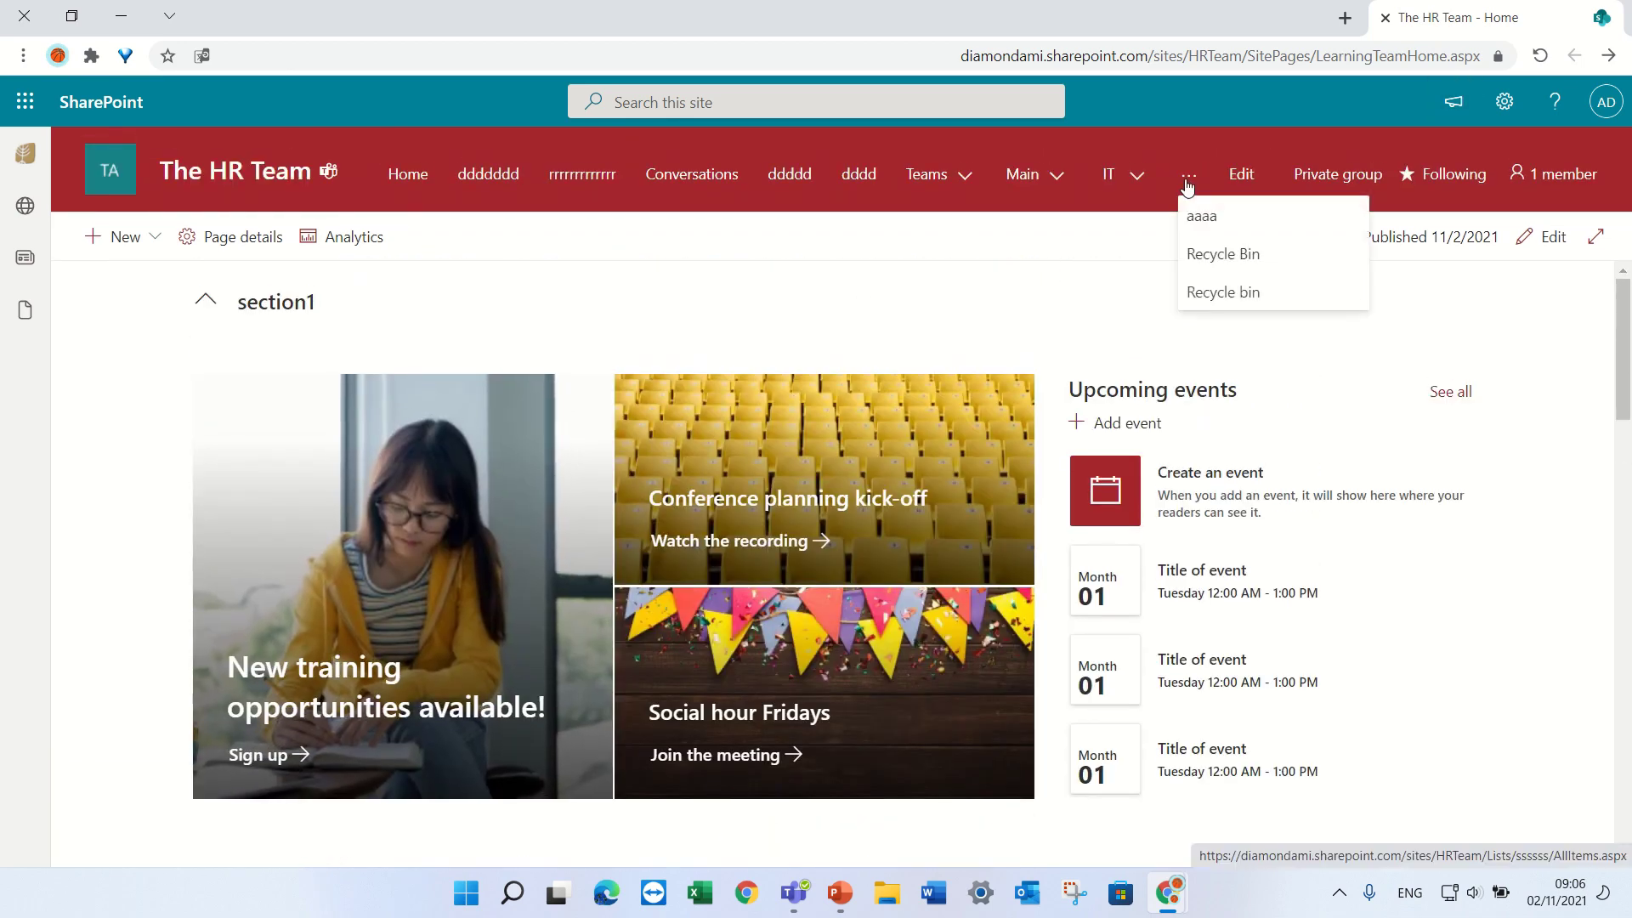